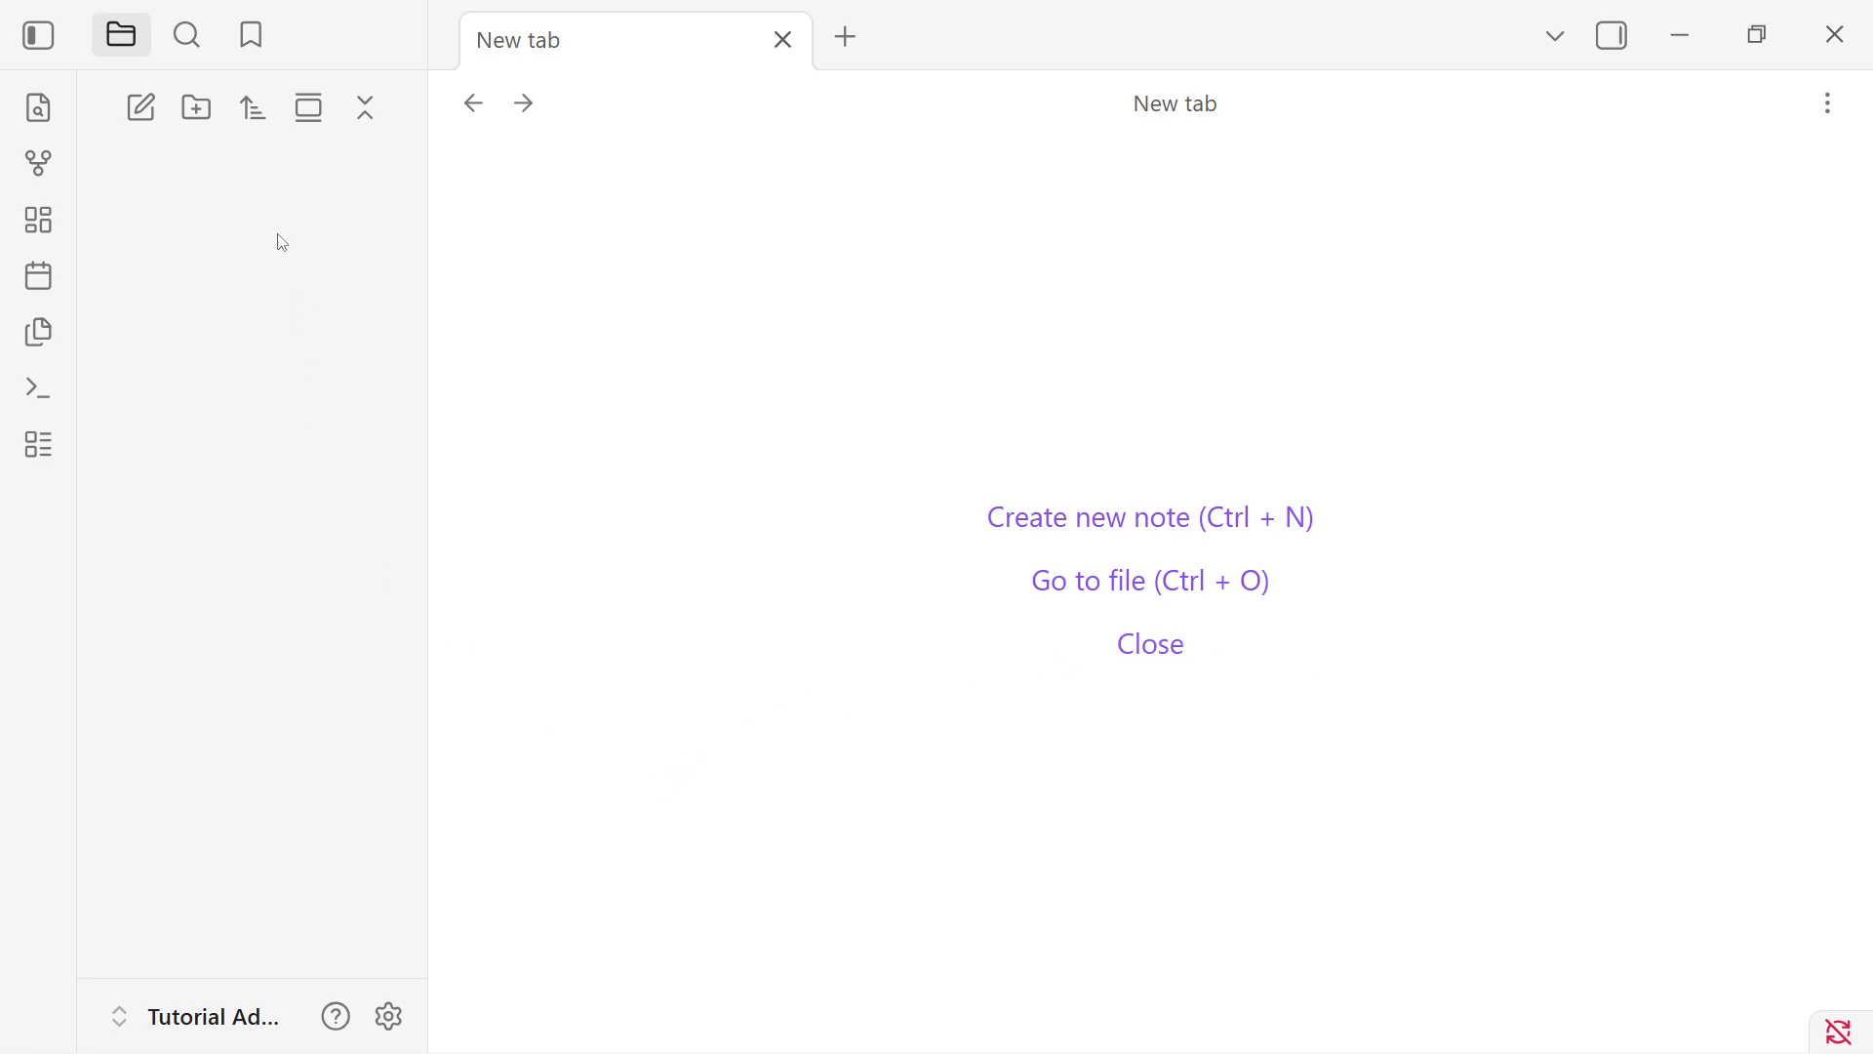
Create a new folder named Templates in the vault
right_click(198, 166)
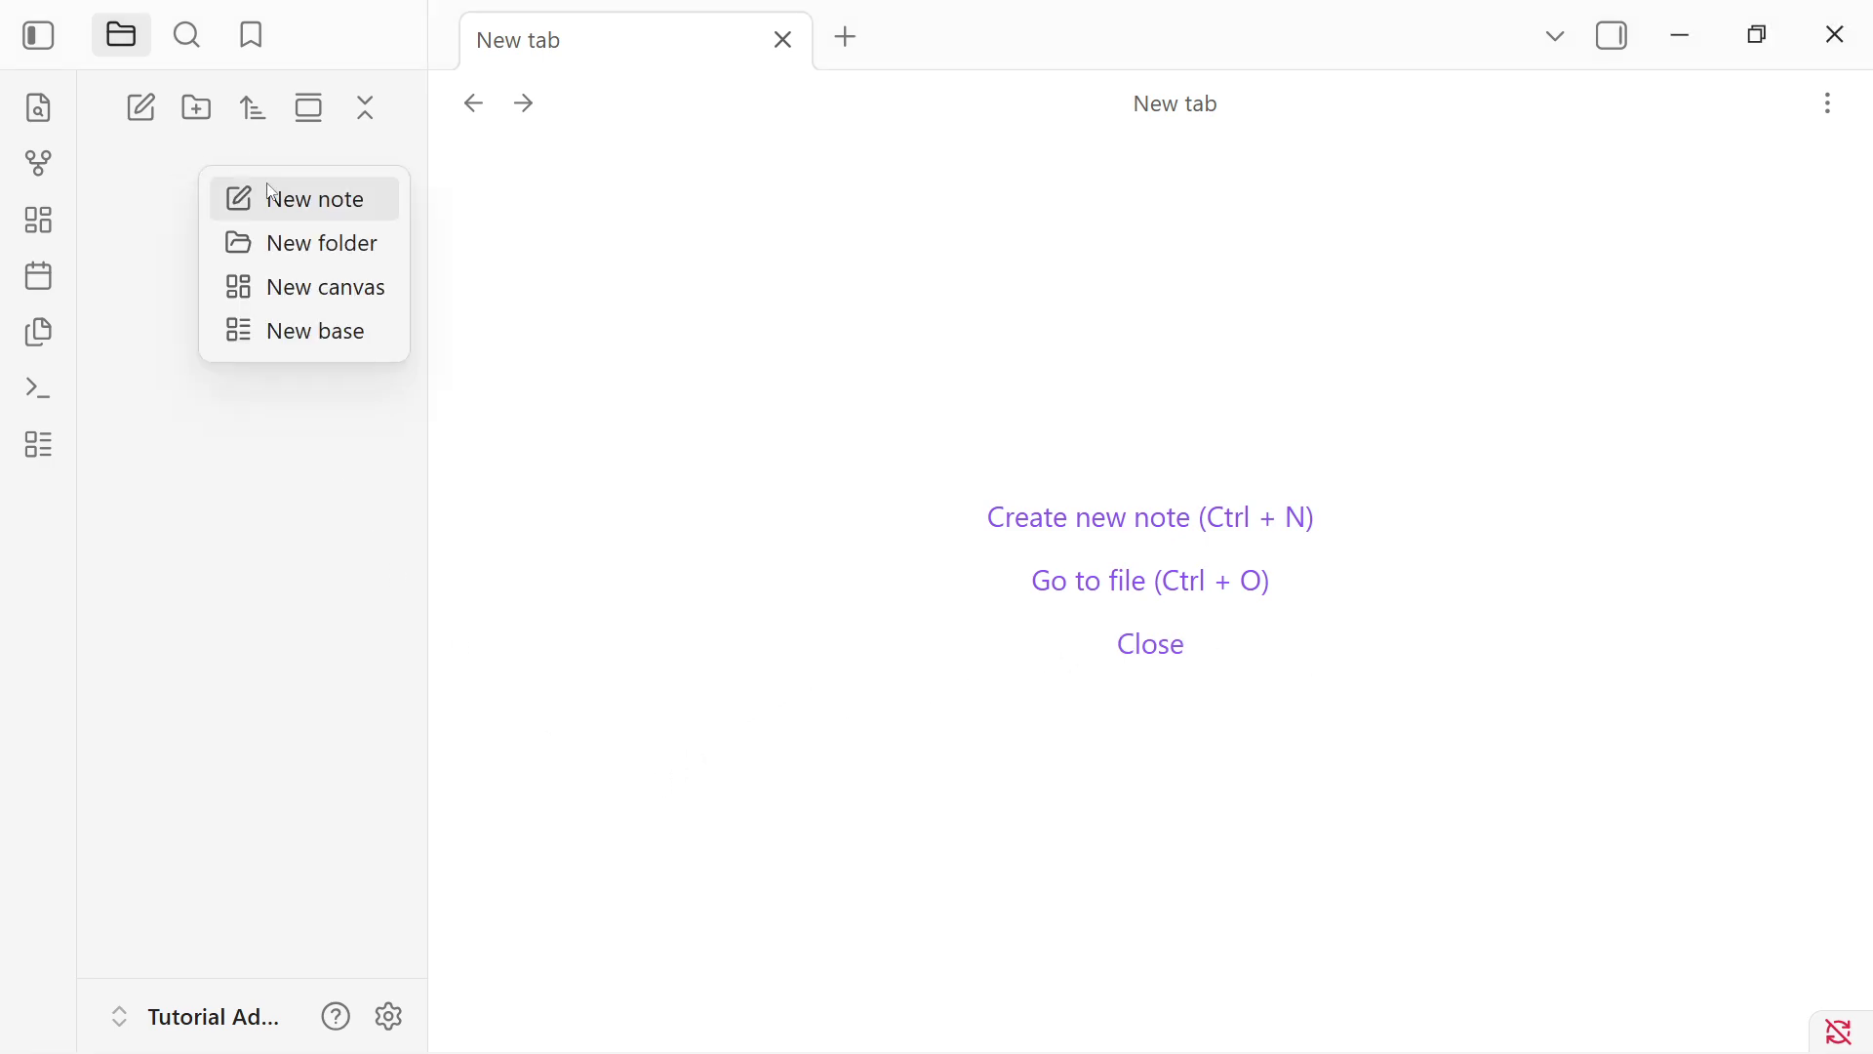
left_click(295, 252)
type("TR")
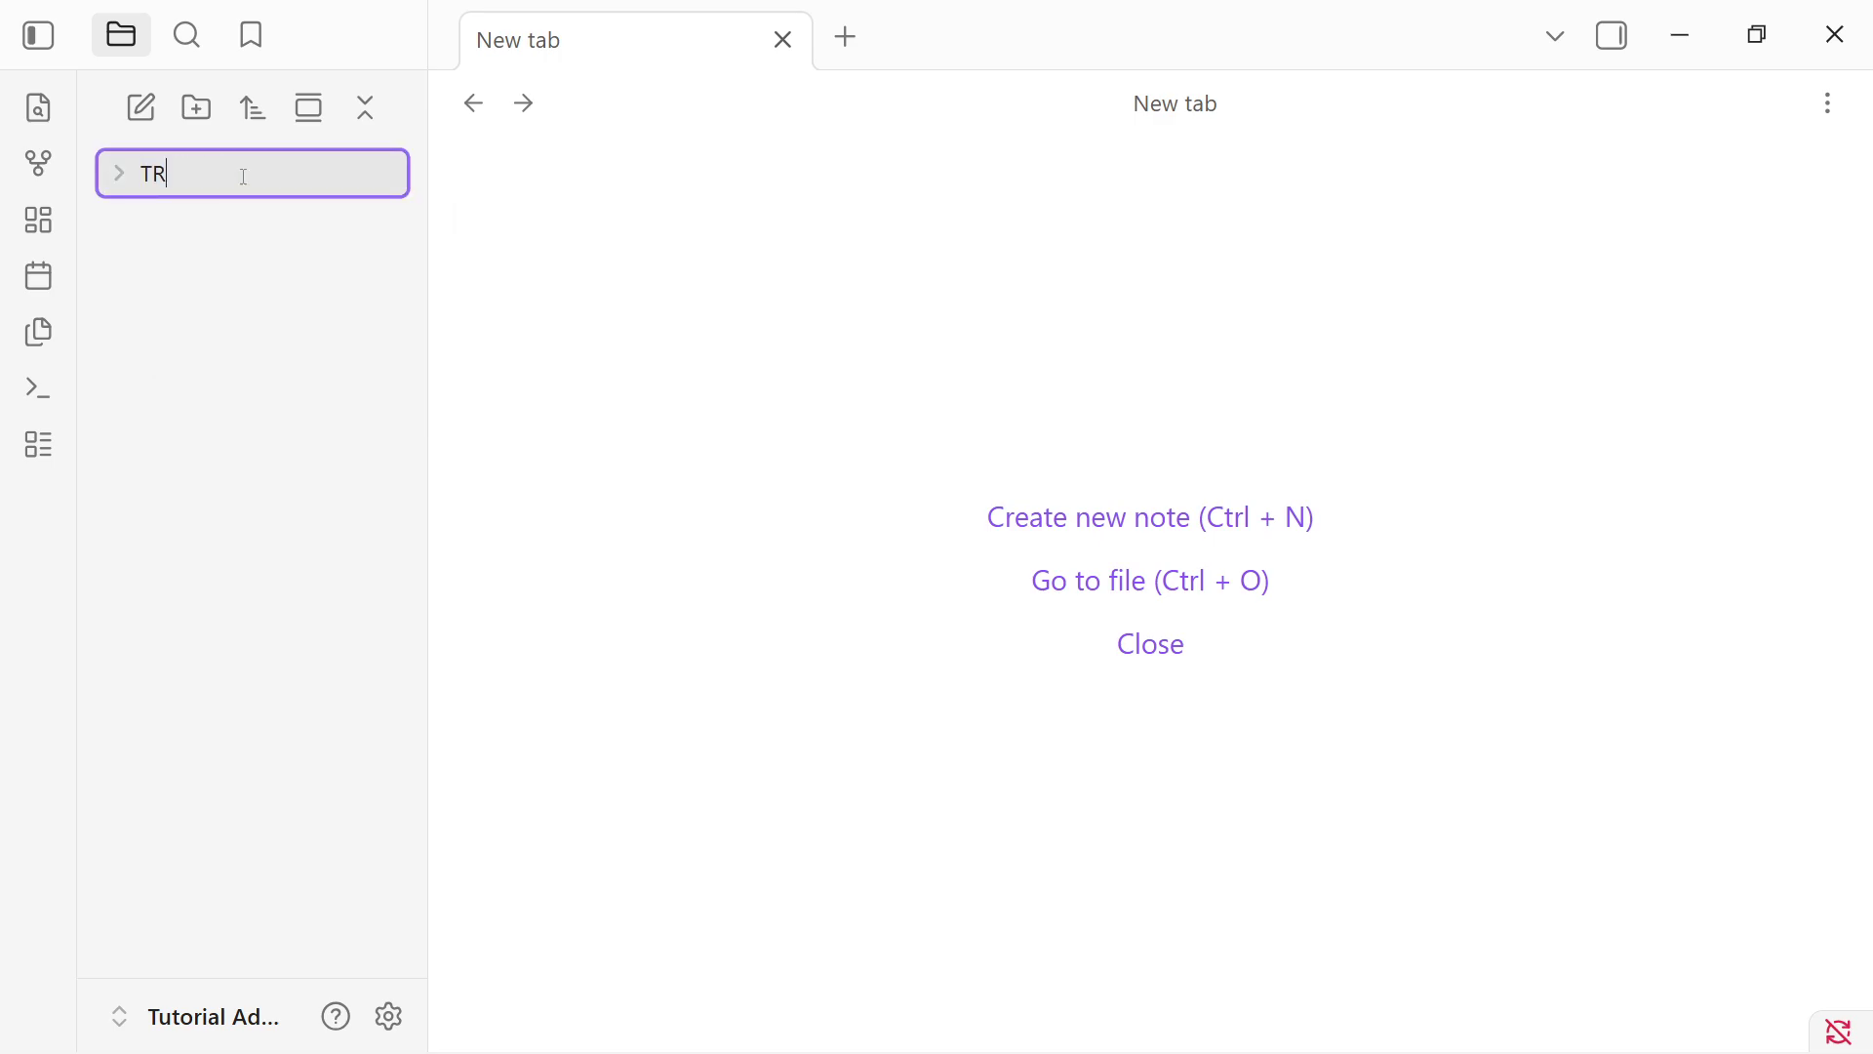
type("emplates")
key("Return")
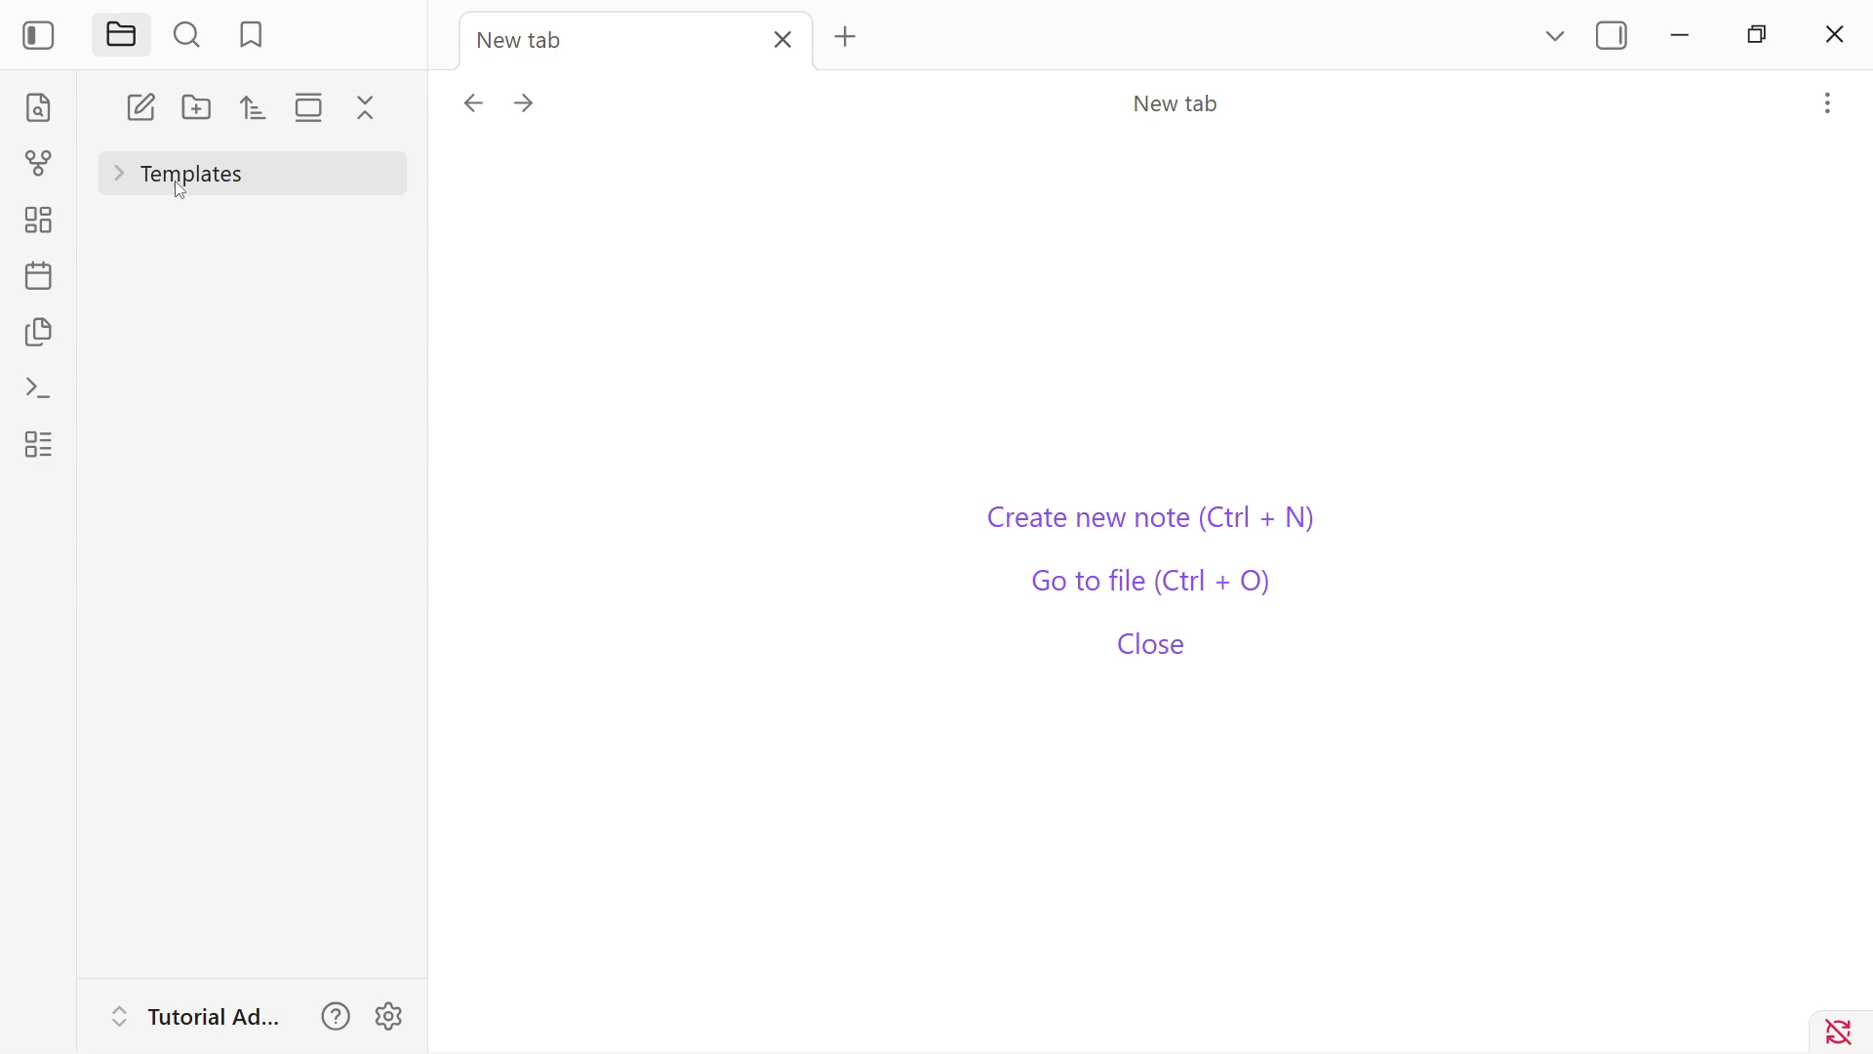
Search the core plugins for "templates" in the settings and open the Templates plugin's options
left_click(396, 1016)
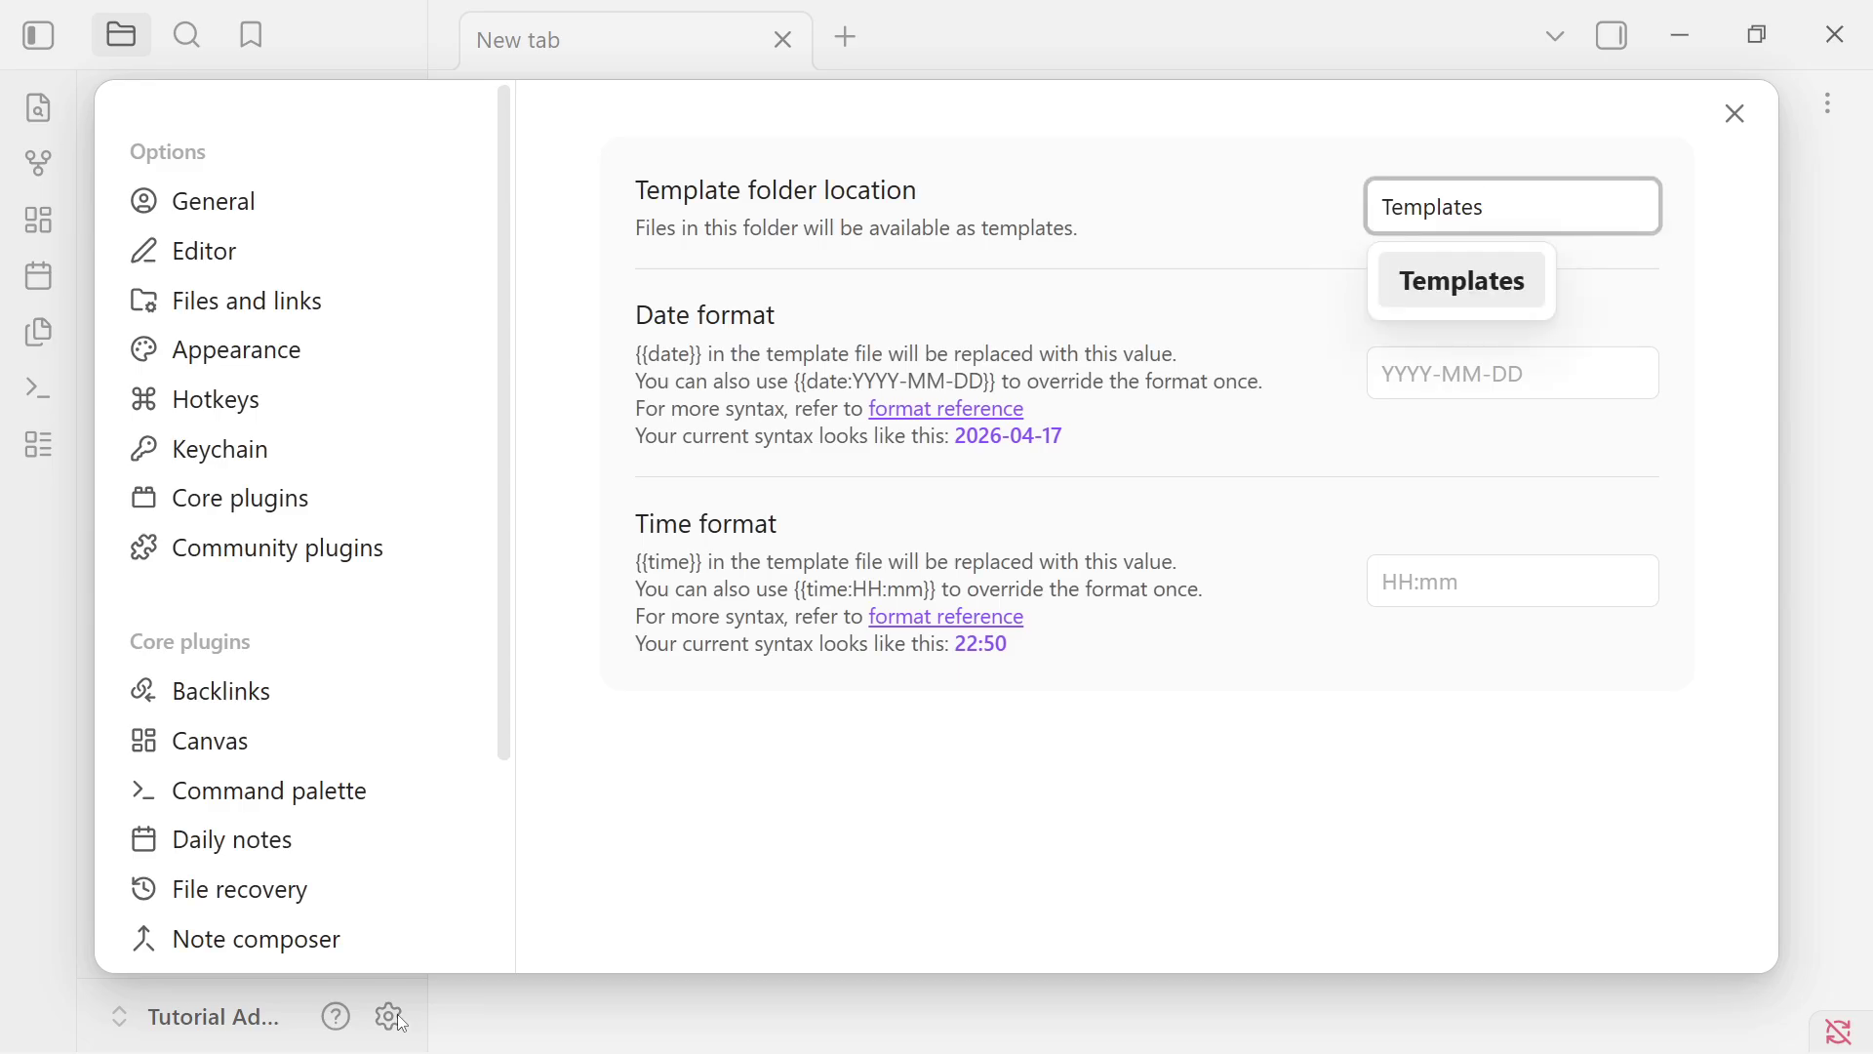
left_click(309, 517)
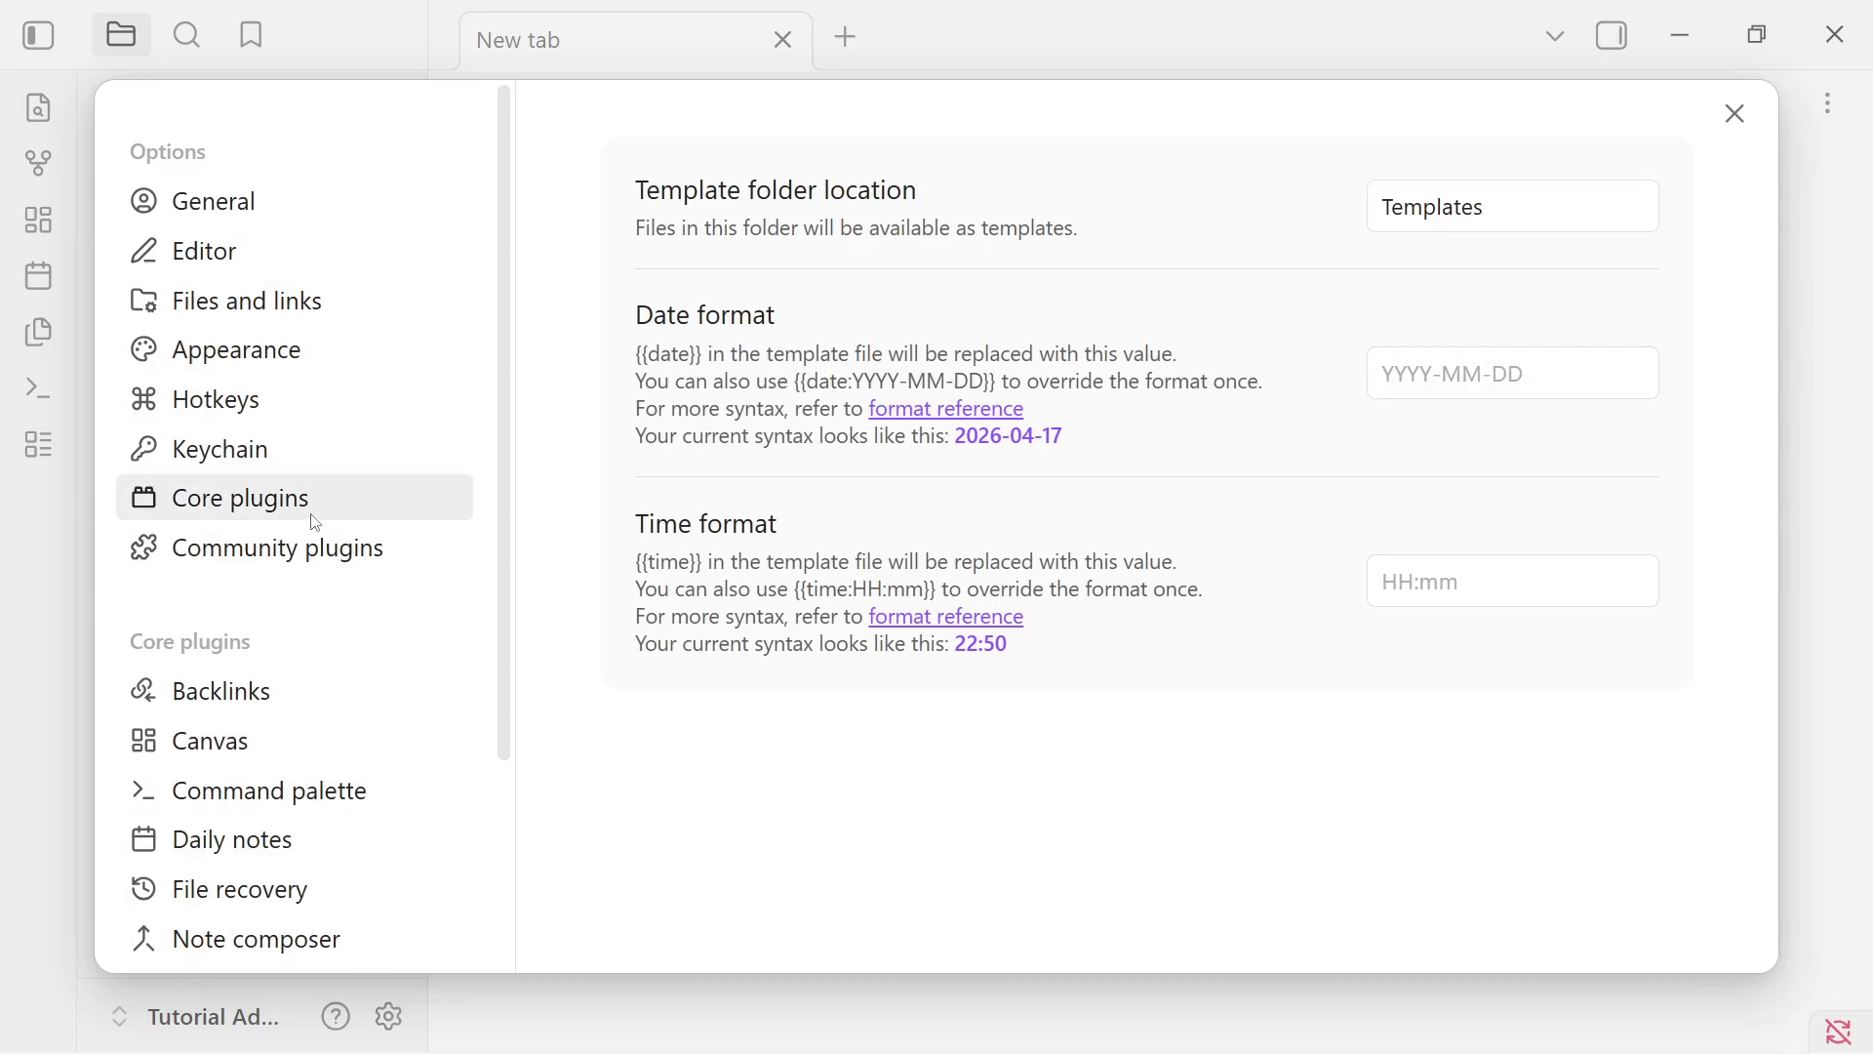
type("temr")
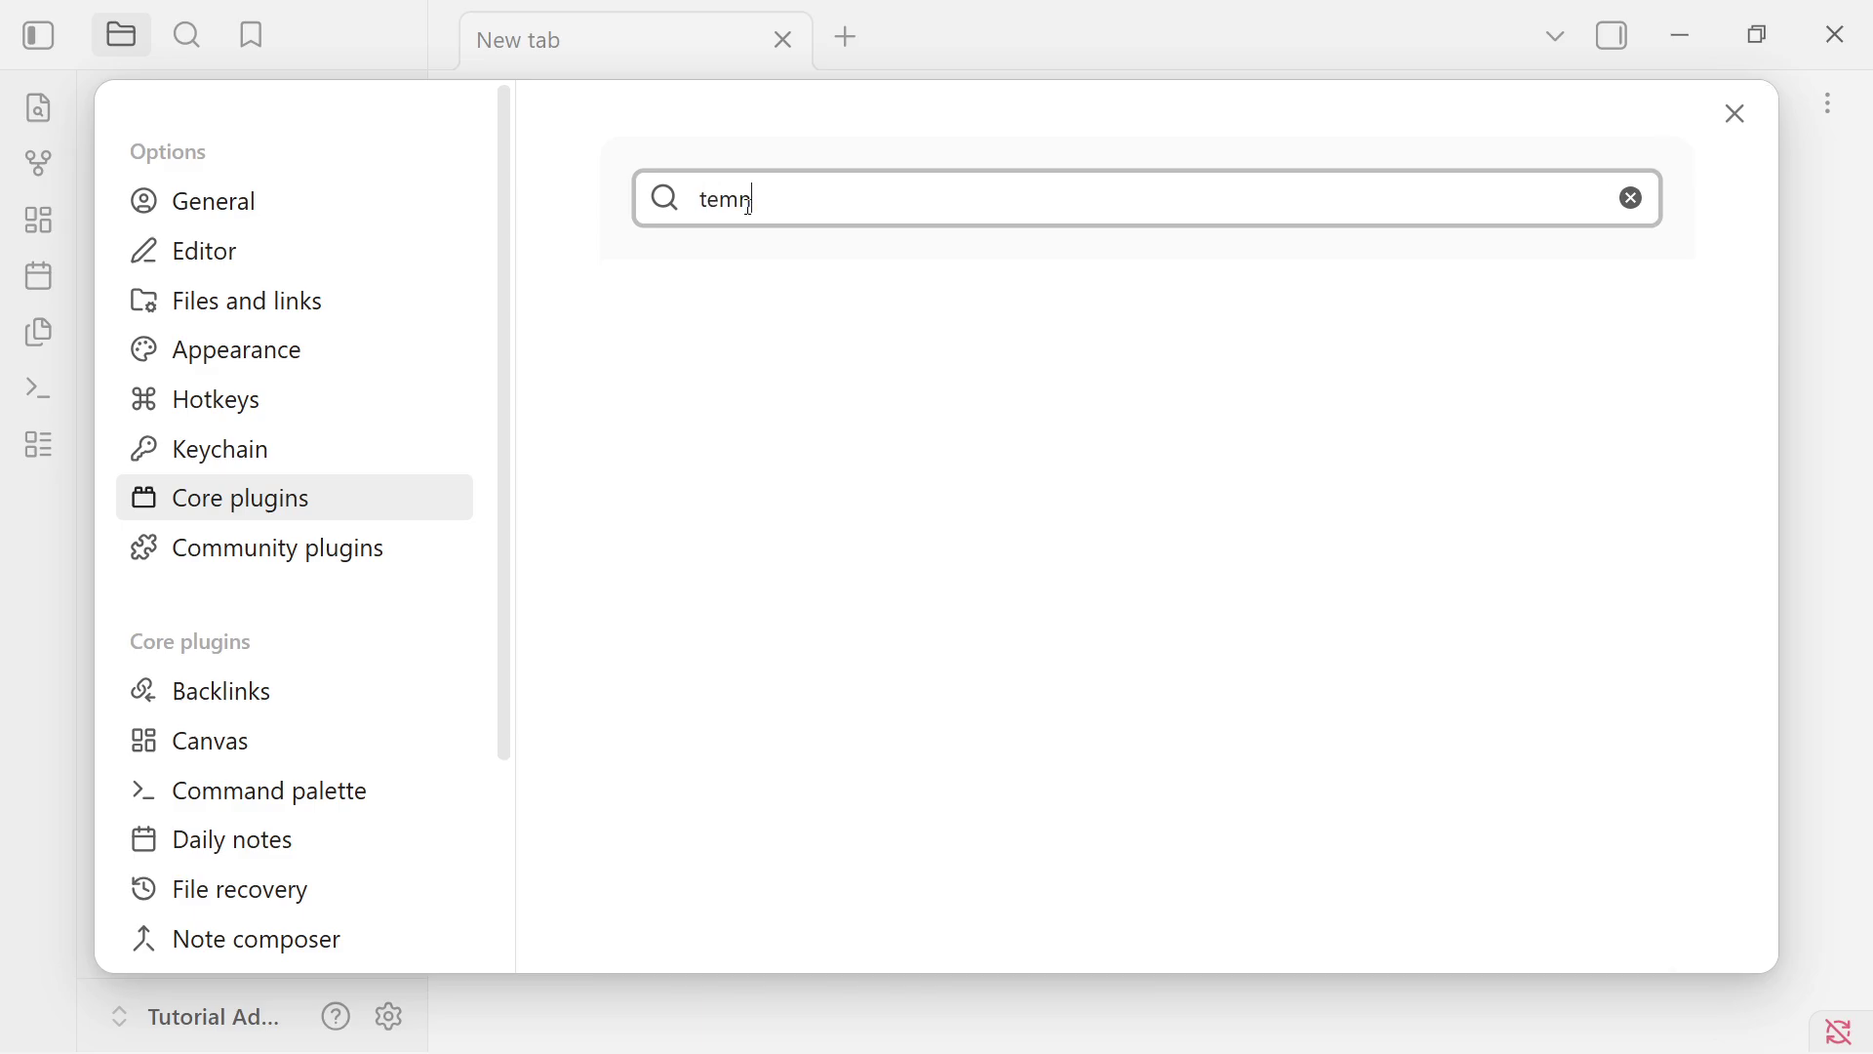
key("BackSpace")
type("plates")
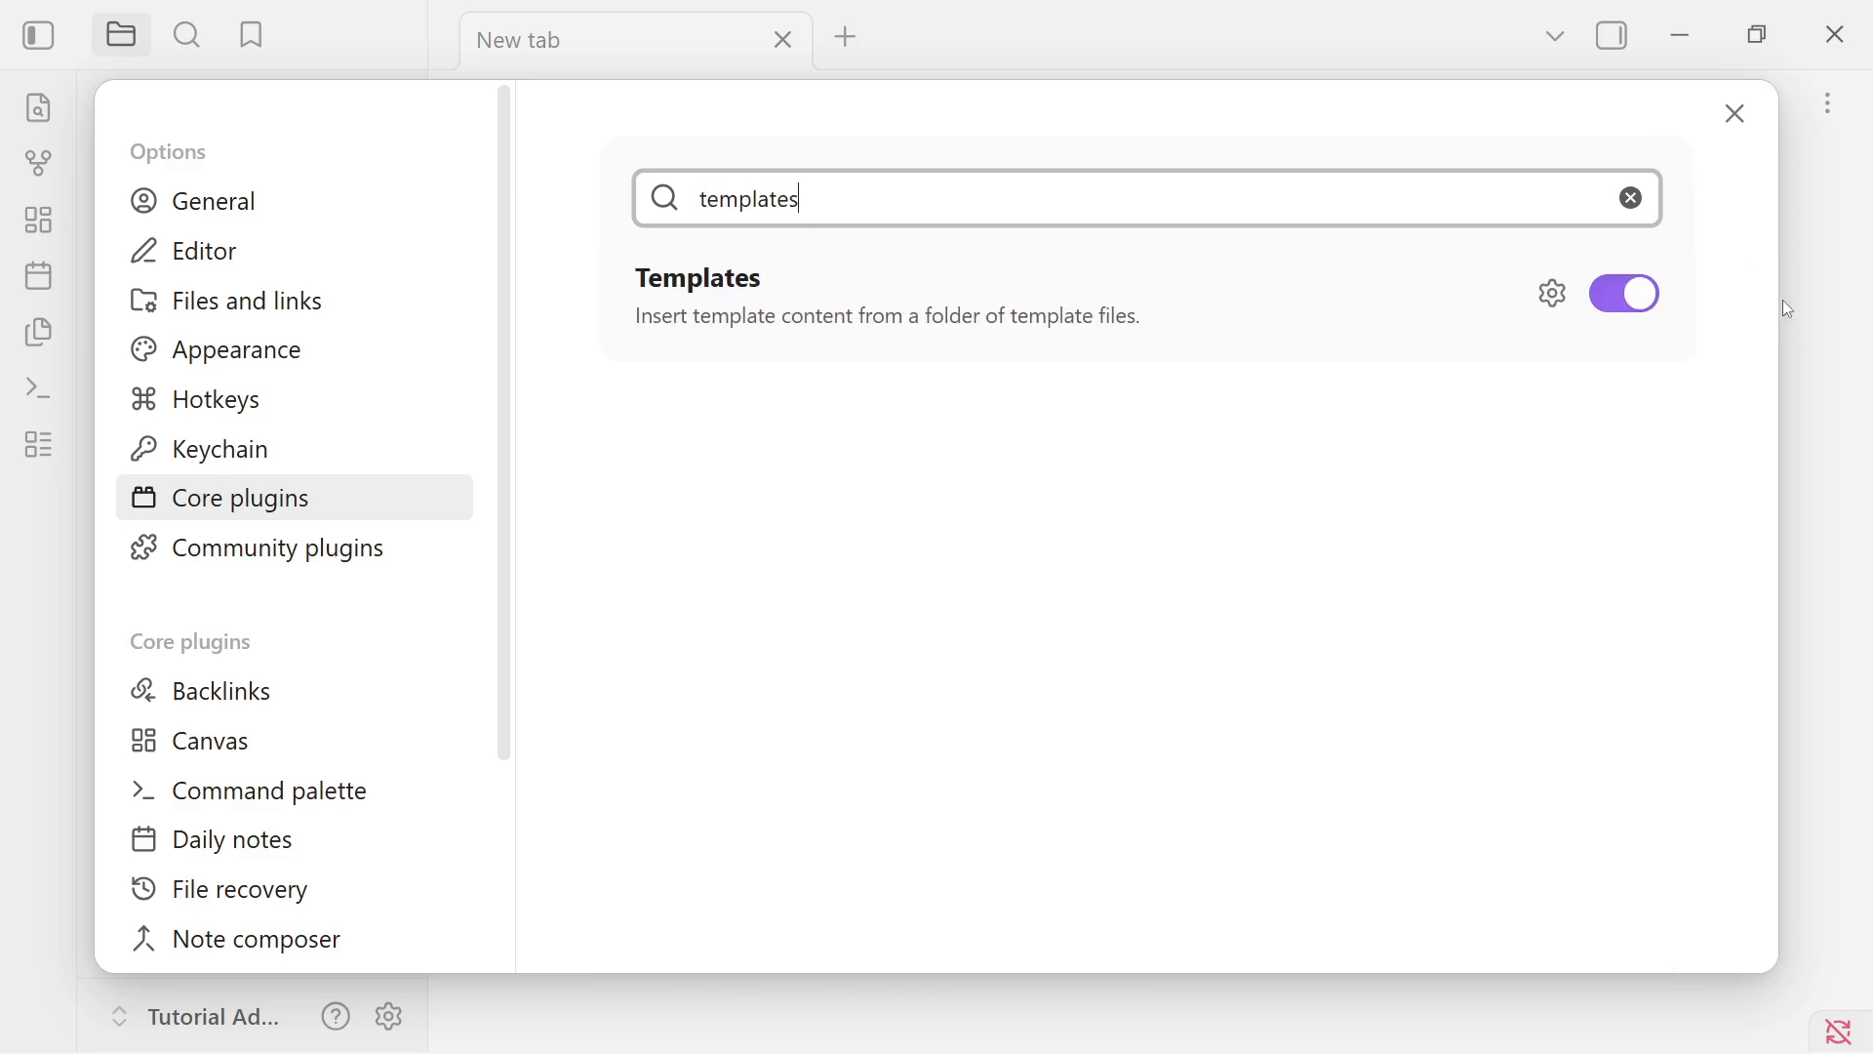
left_click(1553, 293)
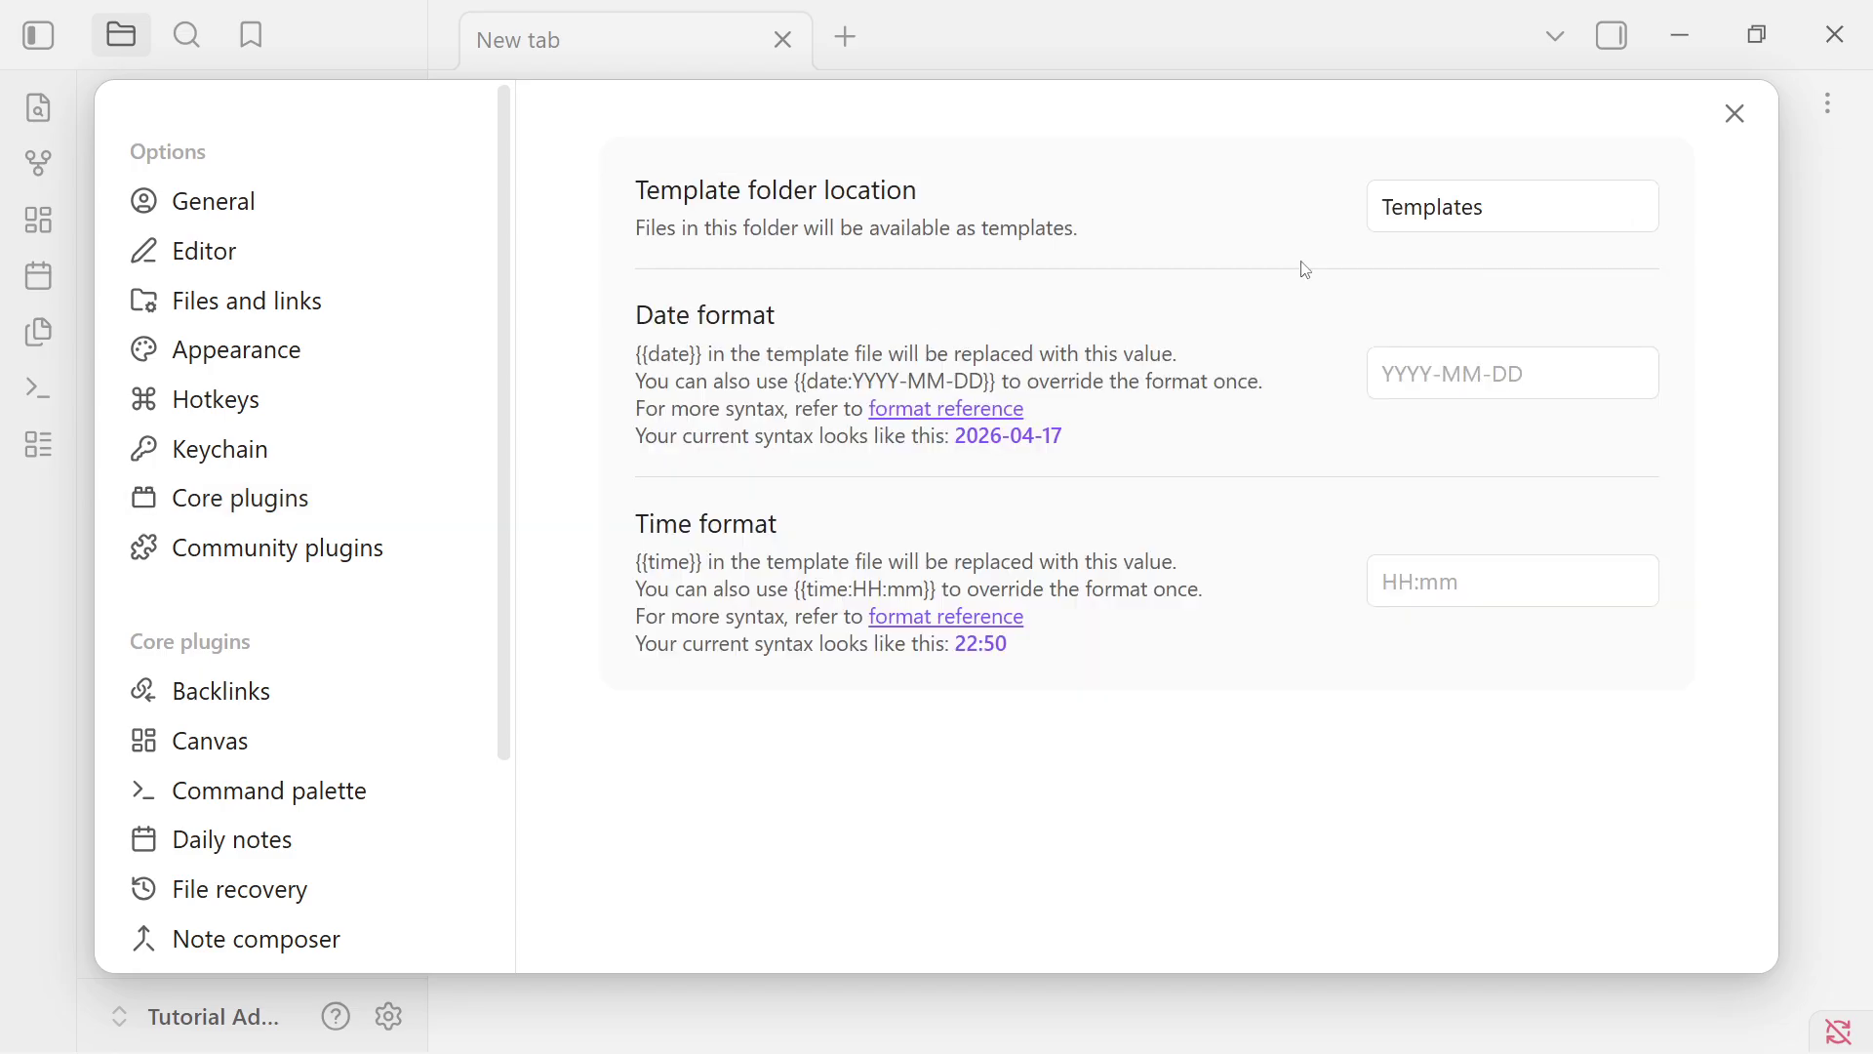
Set the template folder location to the Templates folder and close the settings
left_click(1559, 200)
left_click_drag(1560, 202, 1285, 212)
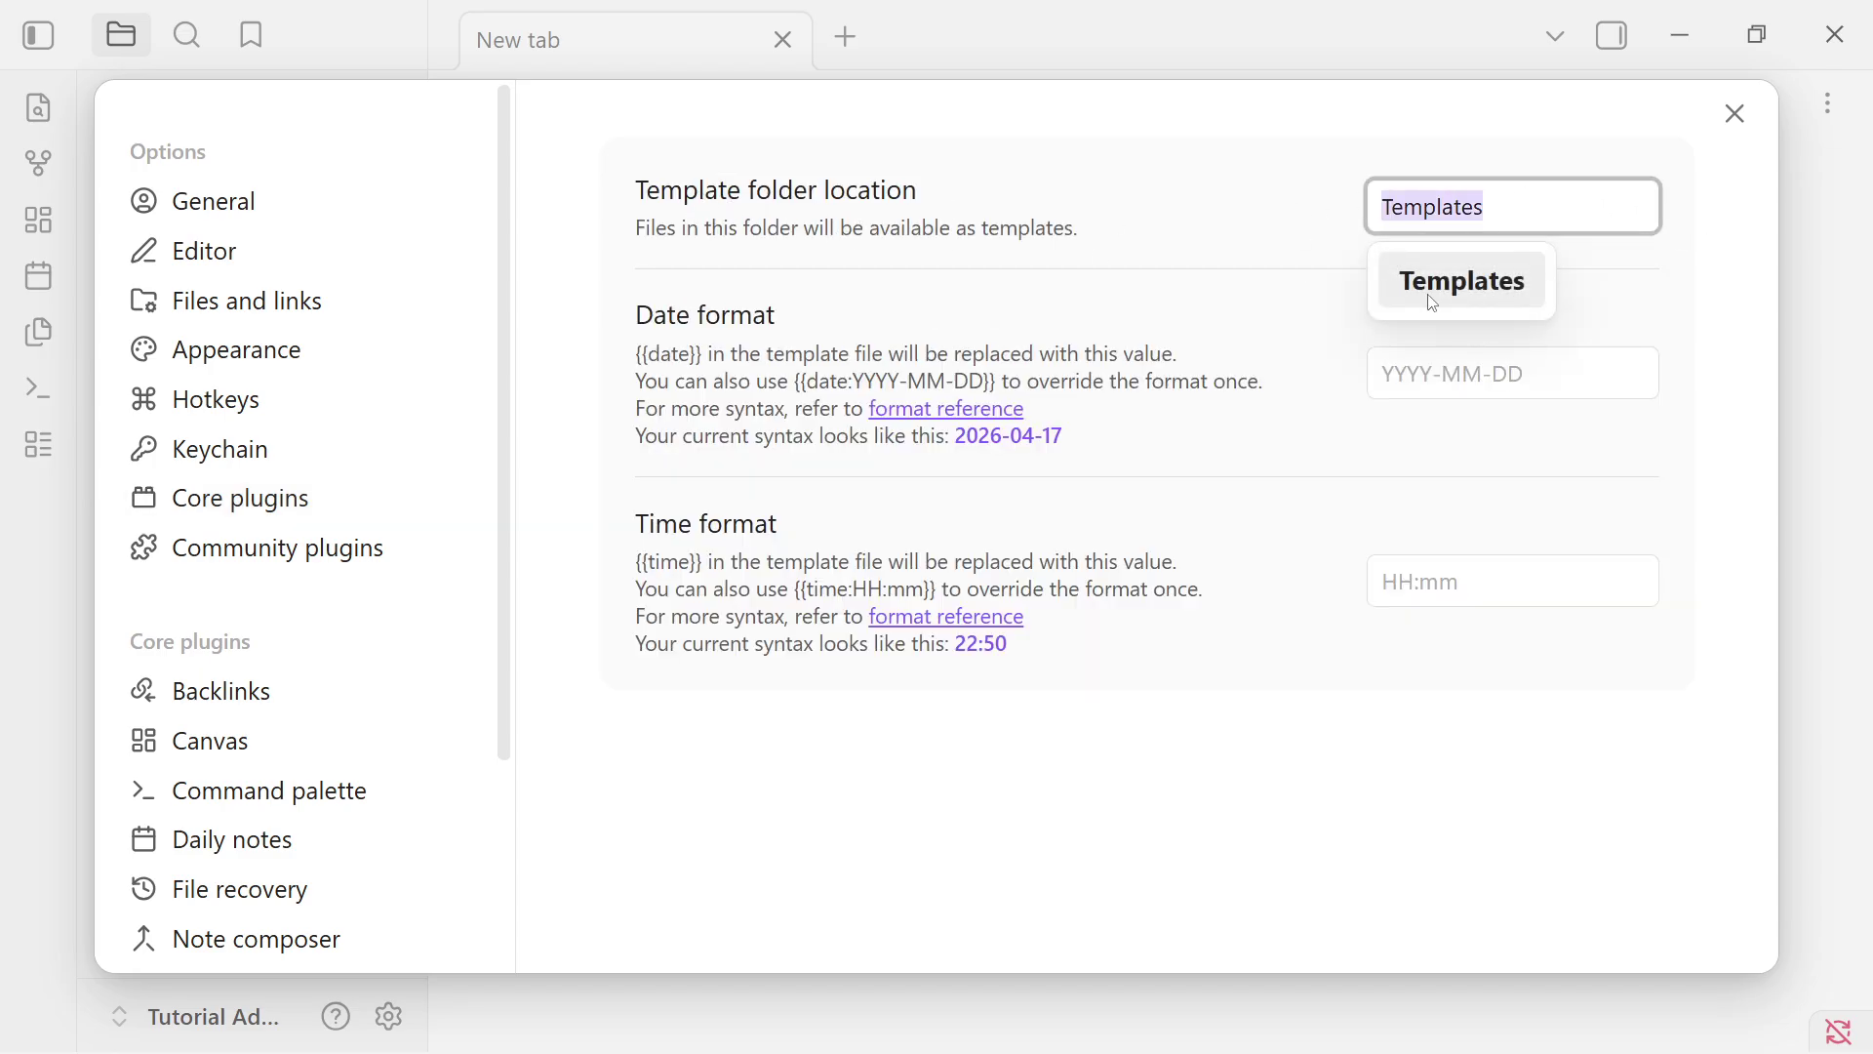
left_click(1446, 291)
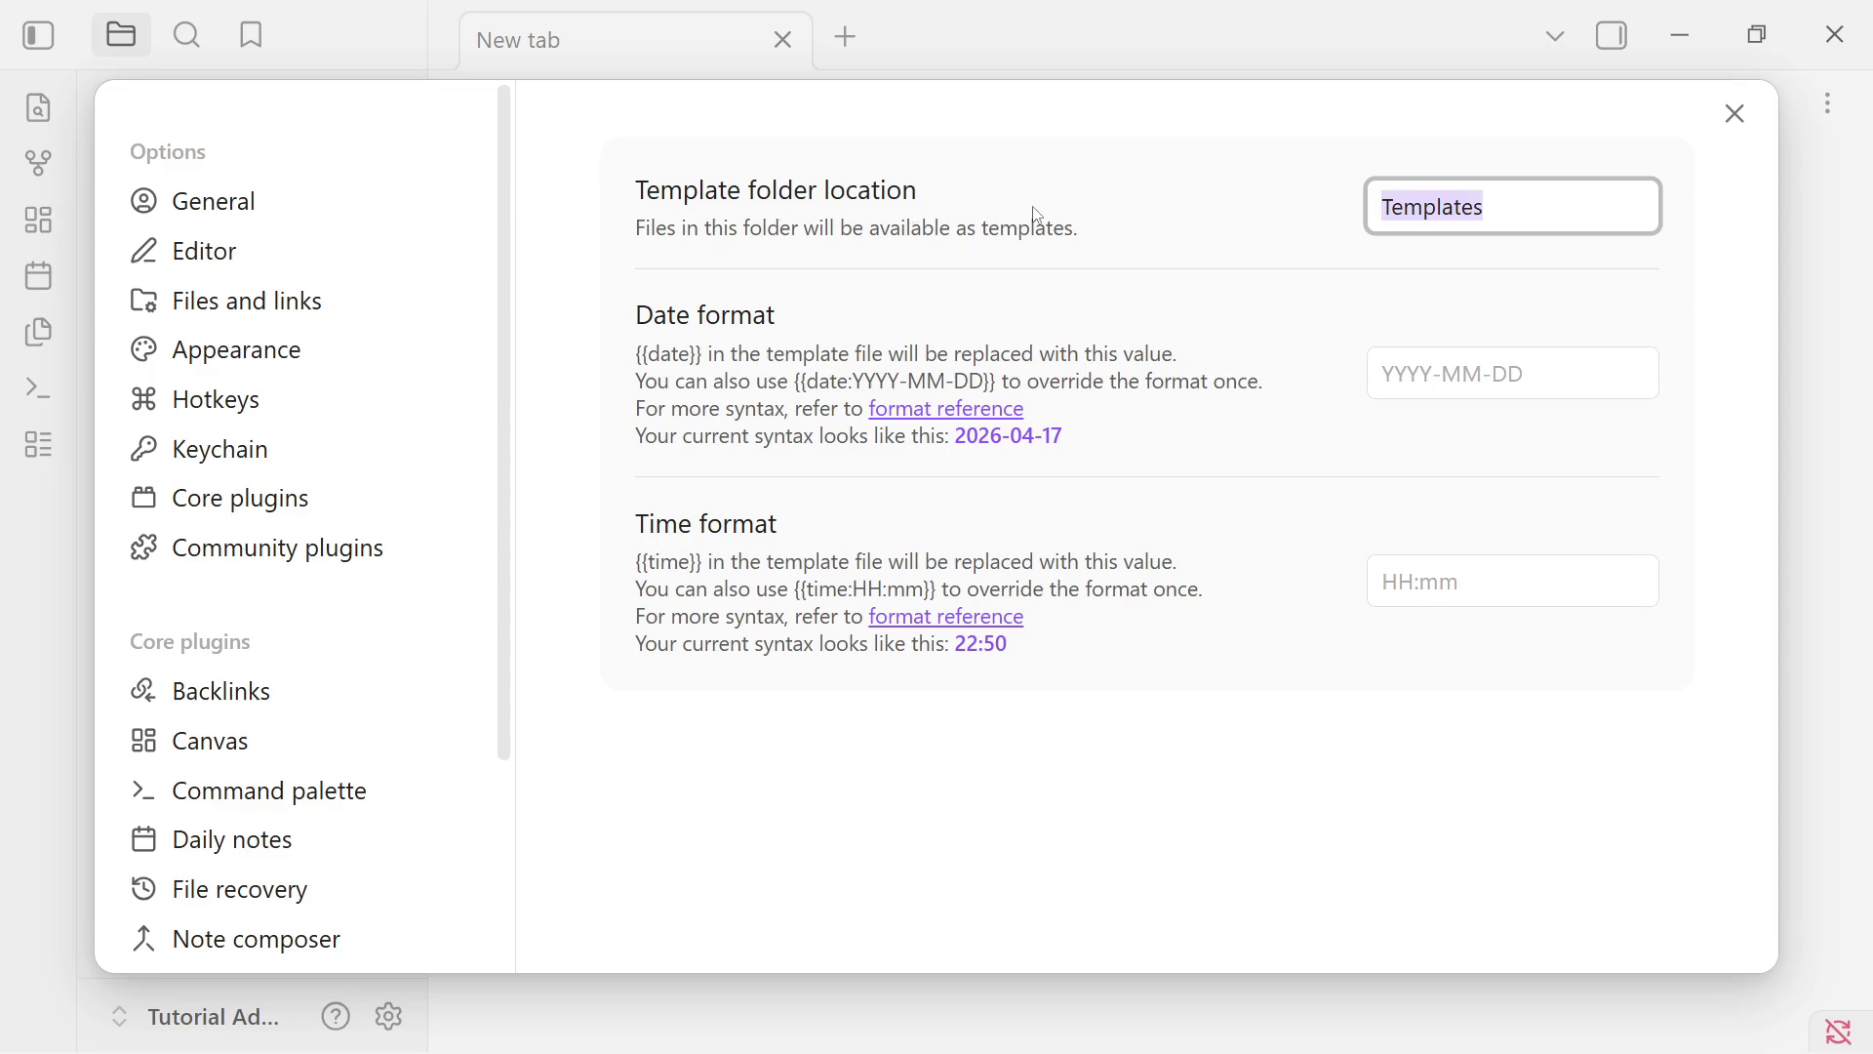
left_click(1698, 132)
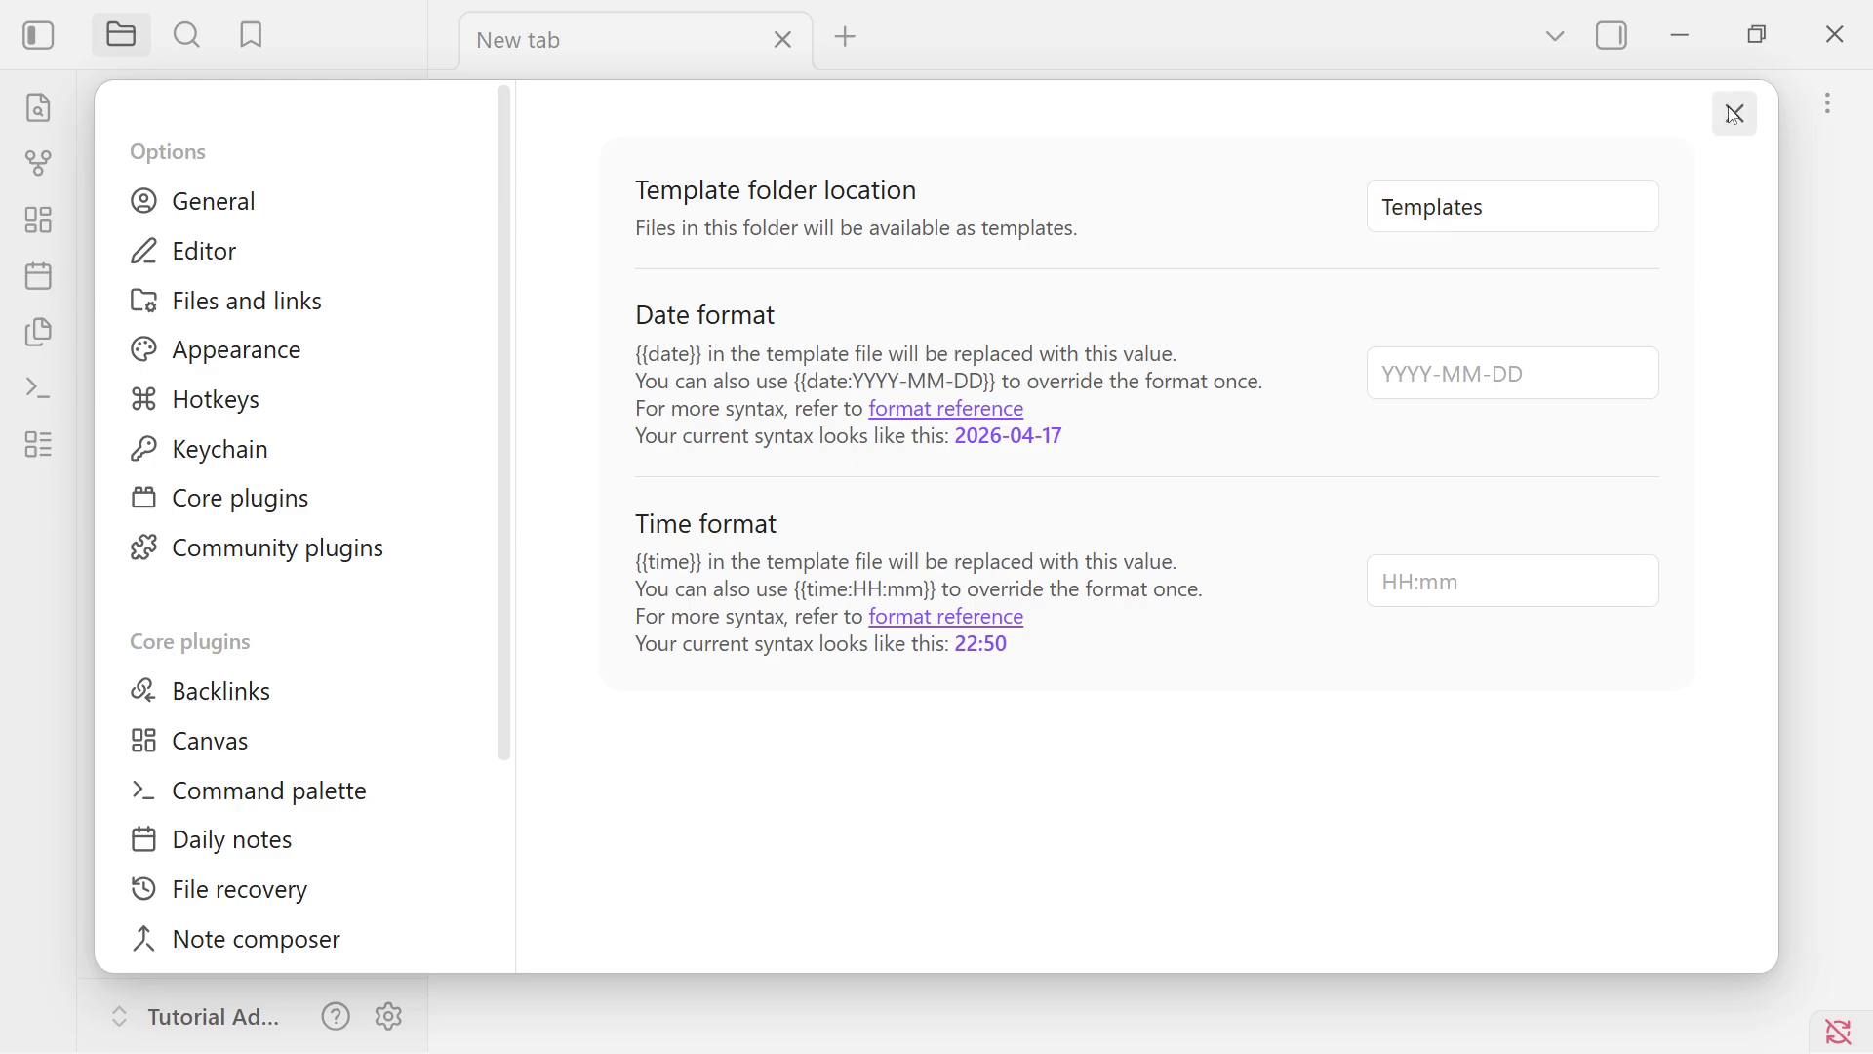
left_click(1734, 115)
Create a new note inside the Templates folder and title it Meeting Notes
left_click(237, 182)
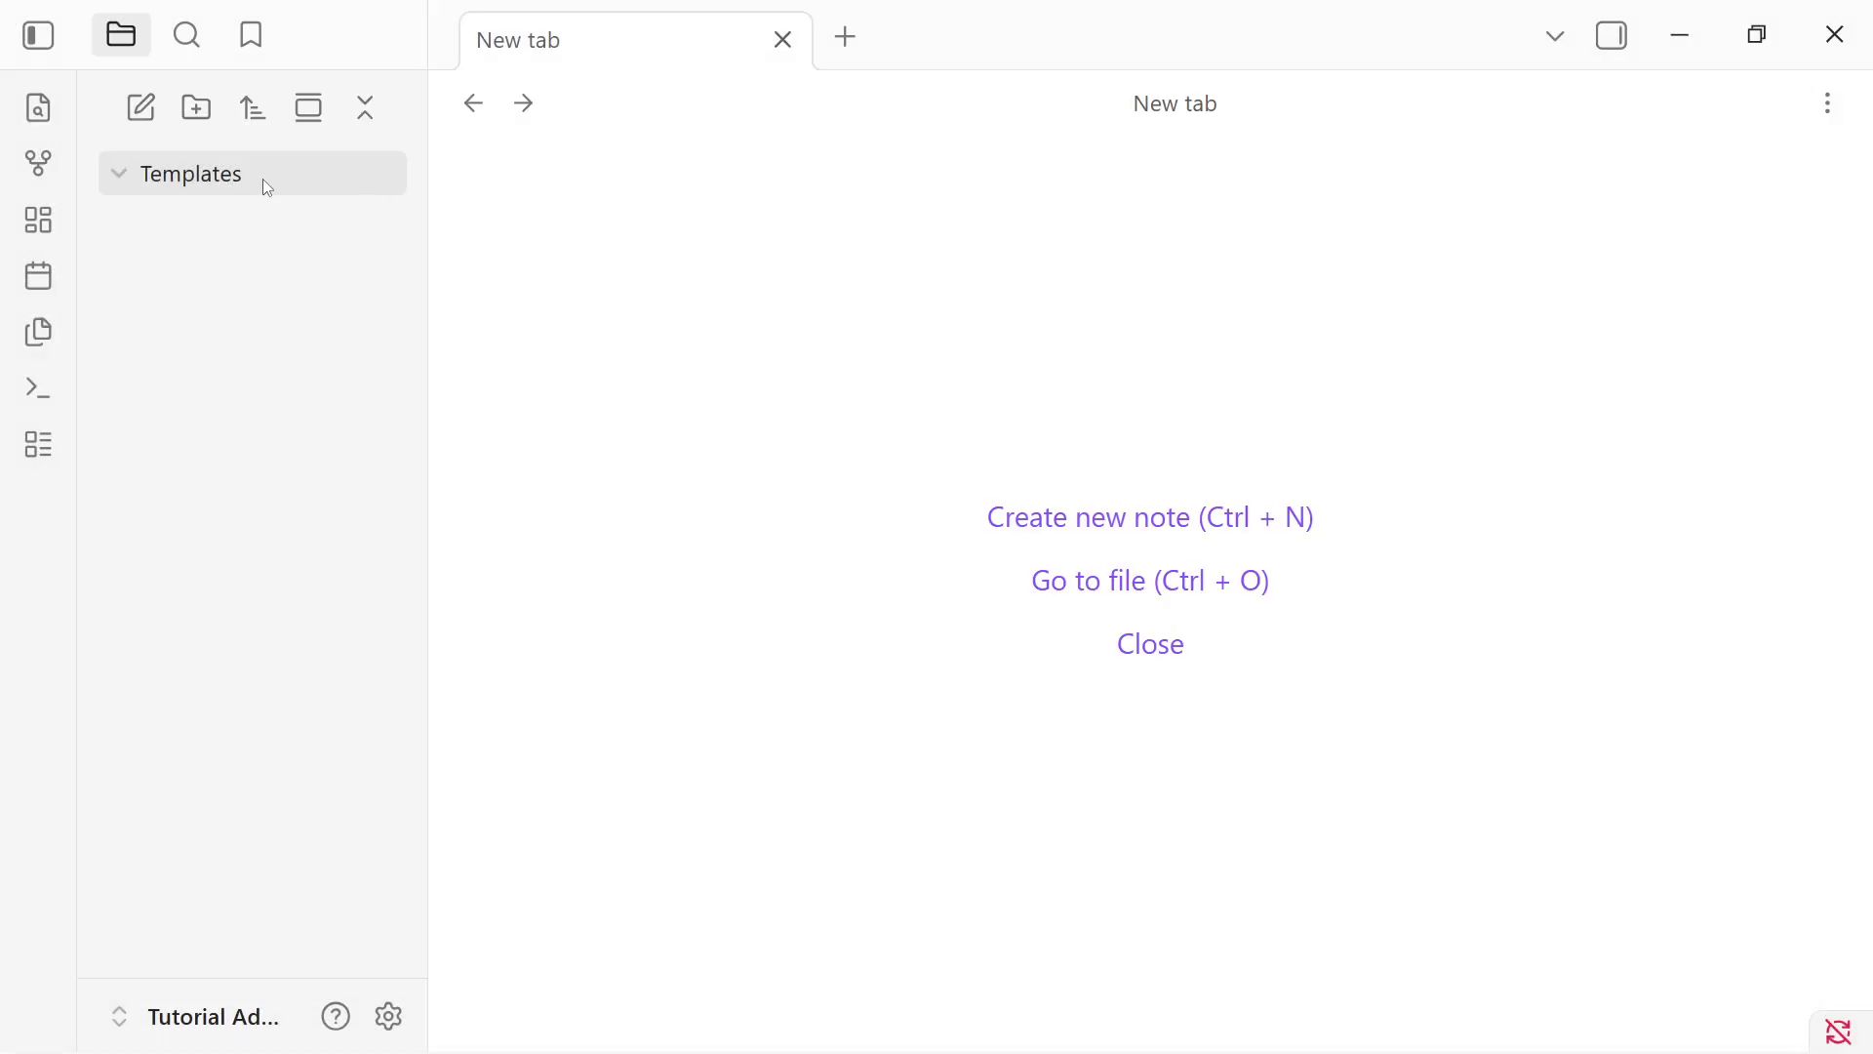
right_click(261, 178)
left_click(381, 214)
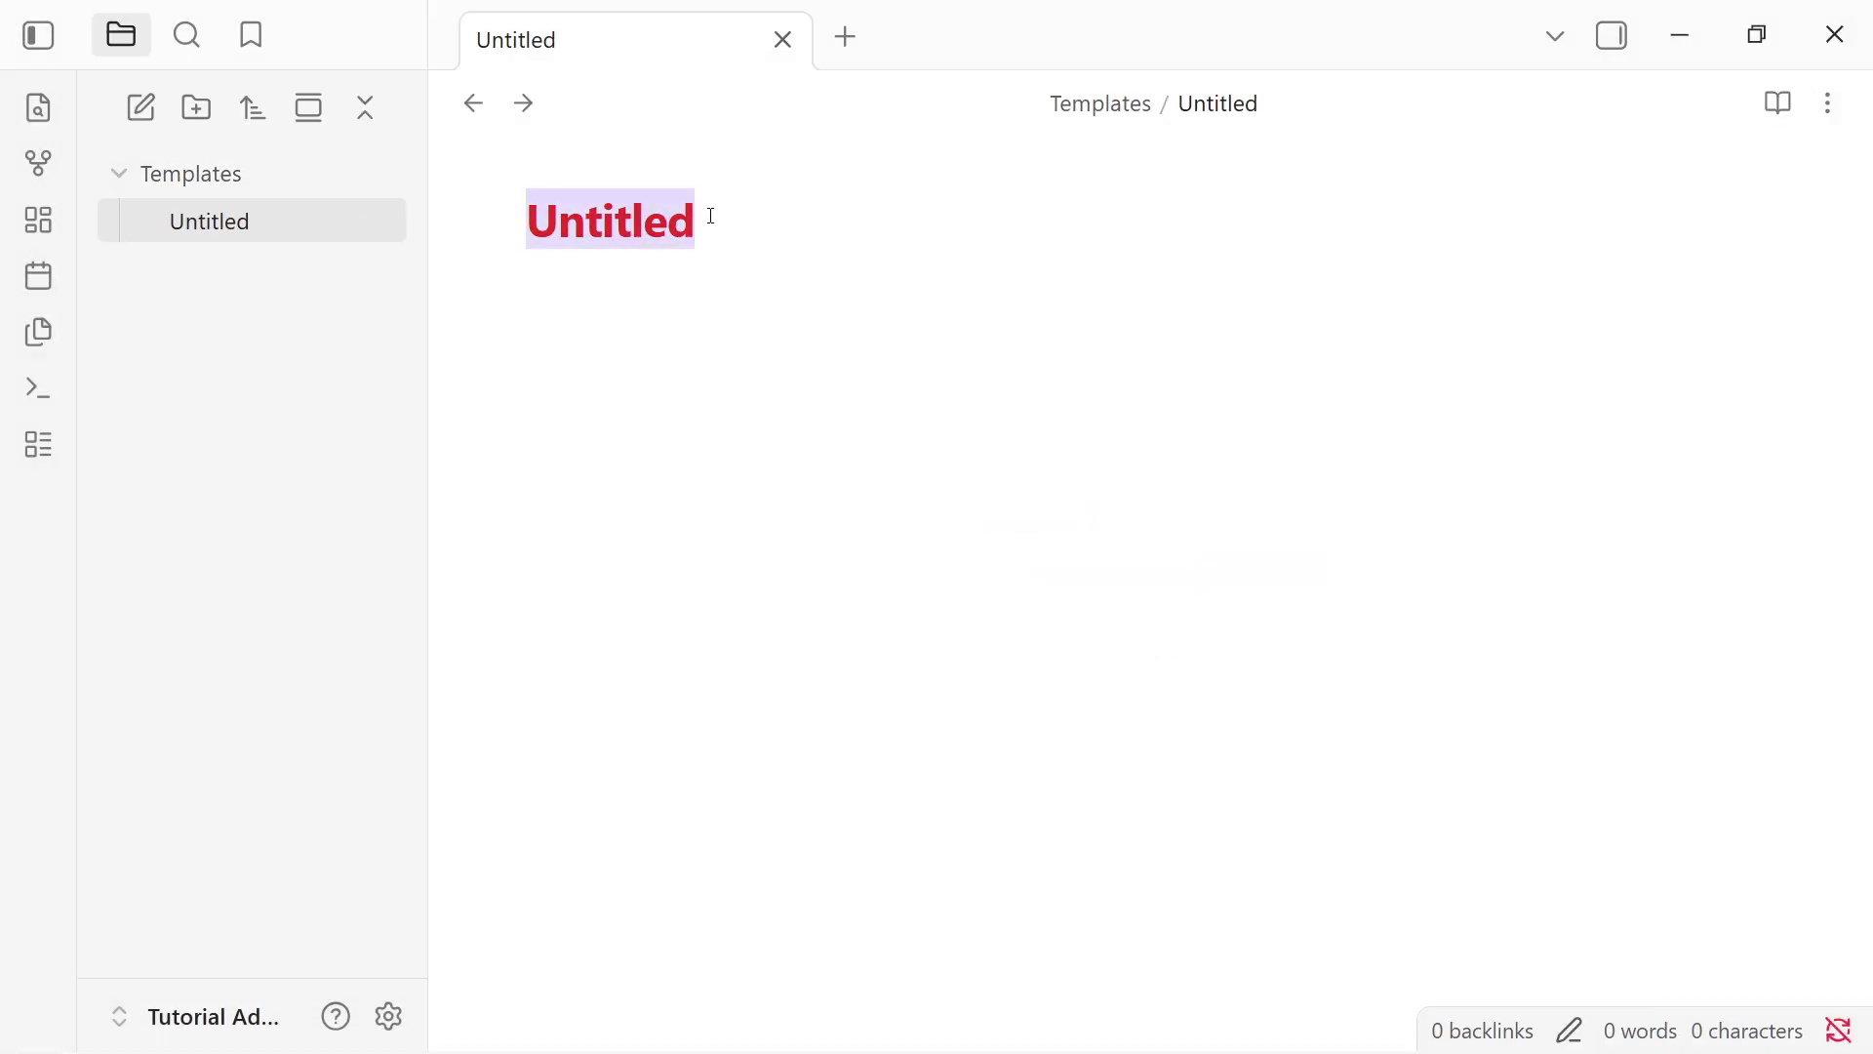
type("Meeting ")
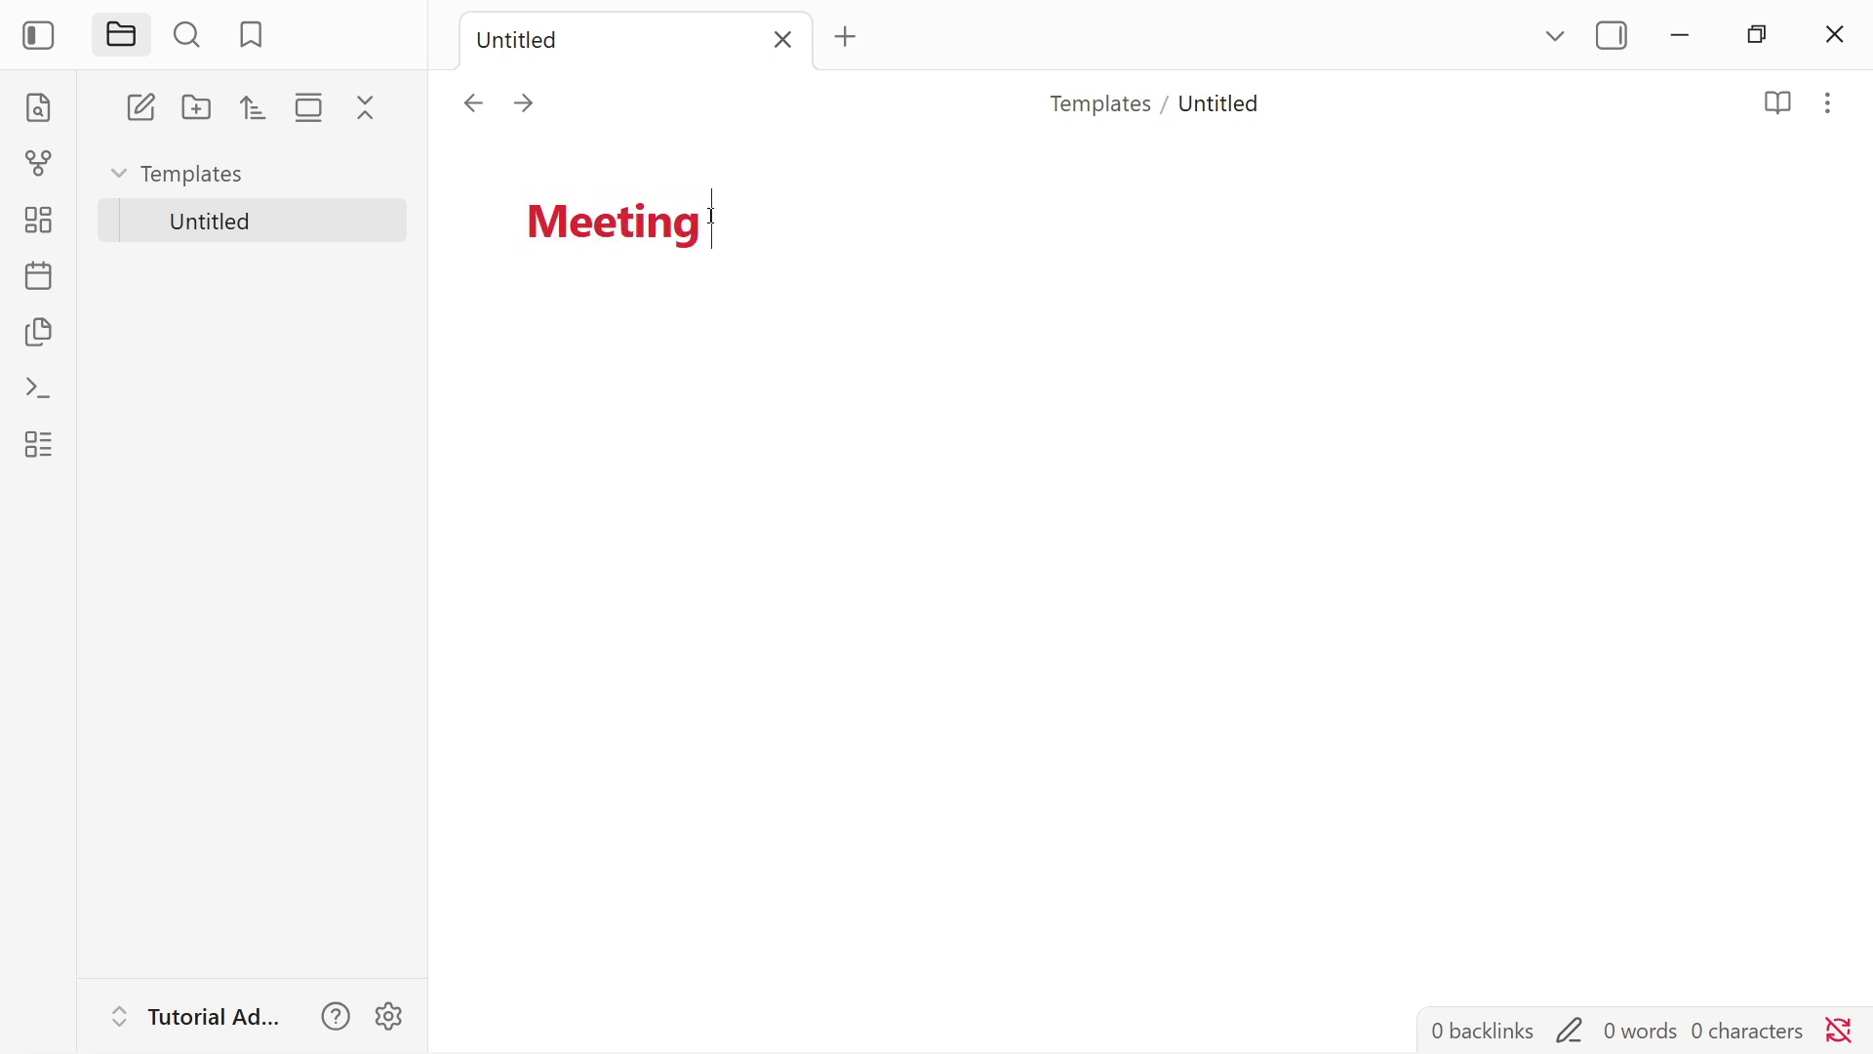
type("Notes")
key("Return")
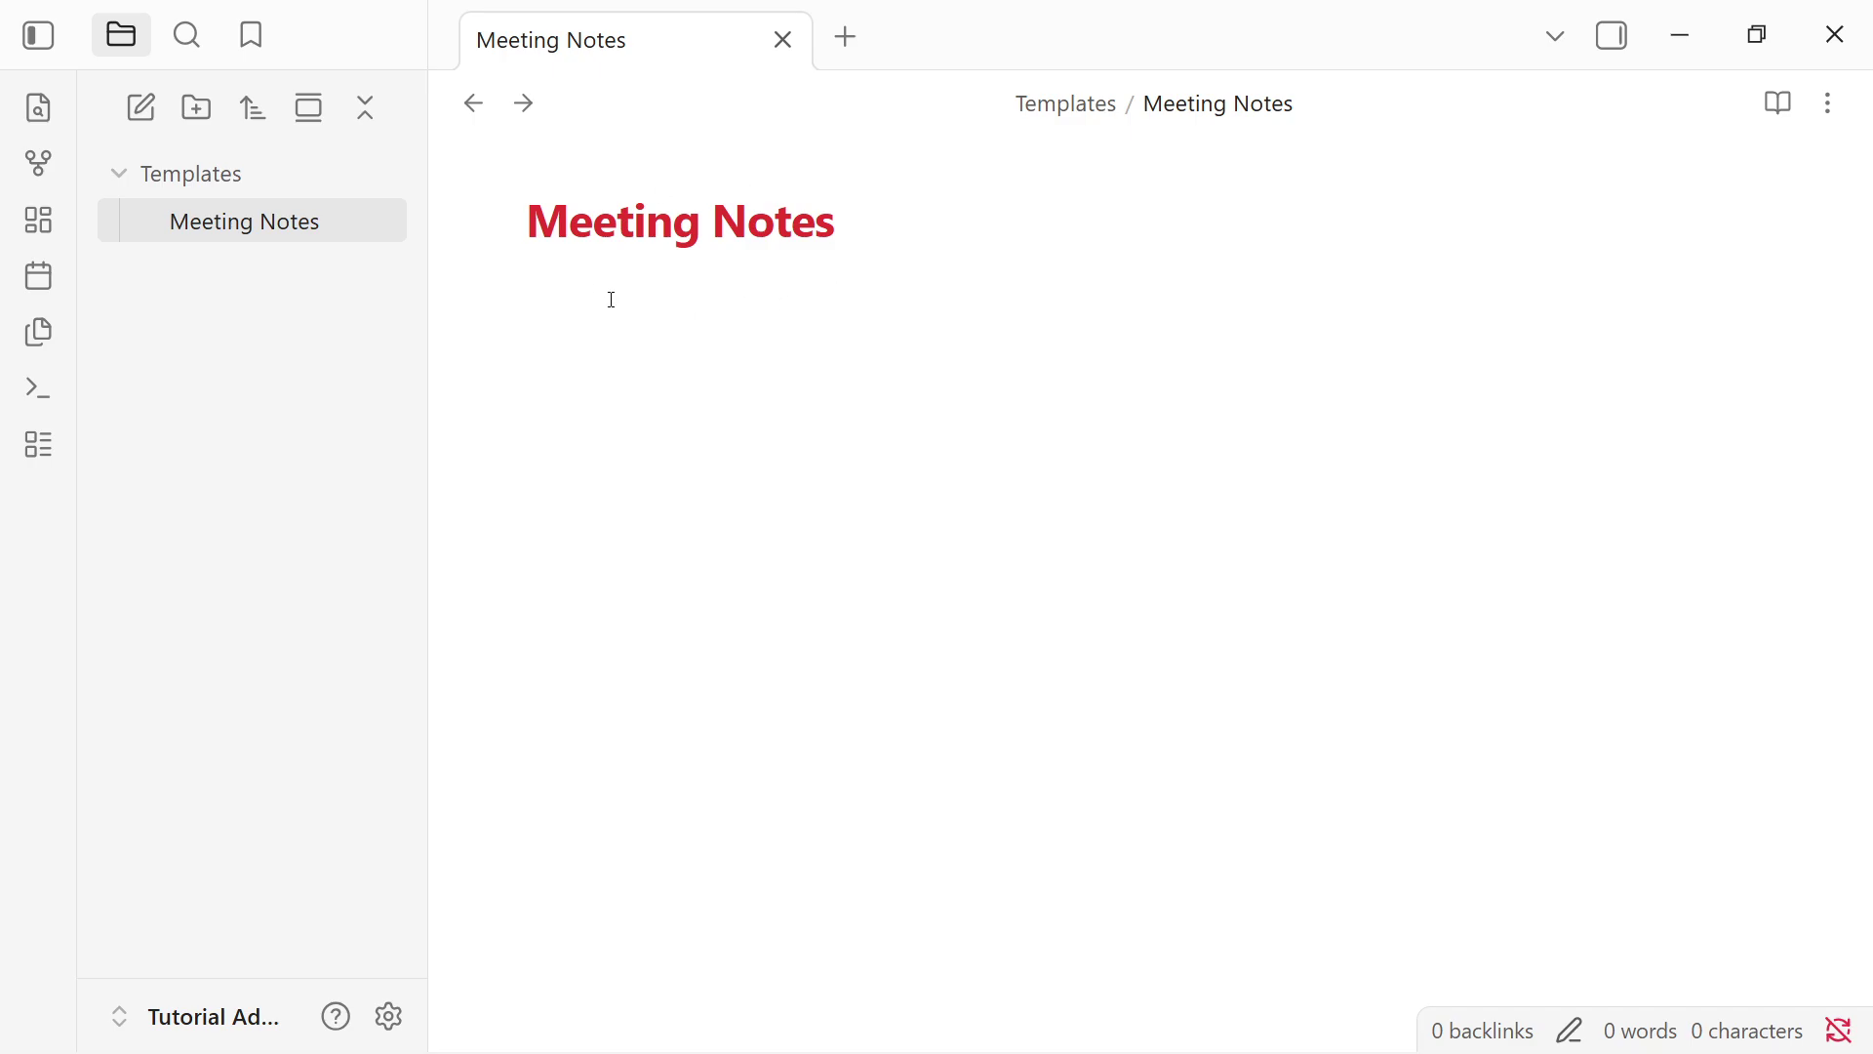
Add two empty file properties, date and tags, to the Meeting Notes template
key("ctrl+semicolon")
type("date")
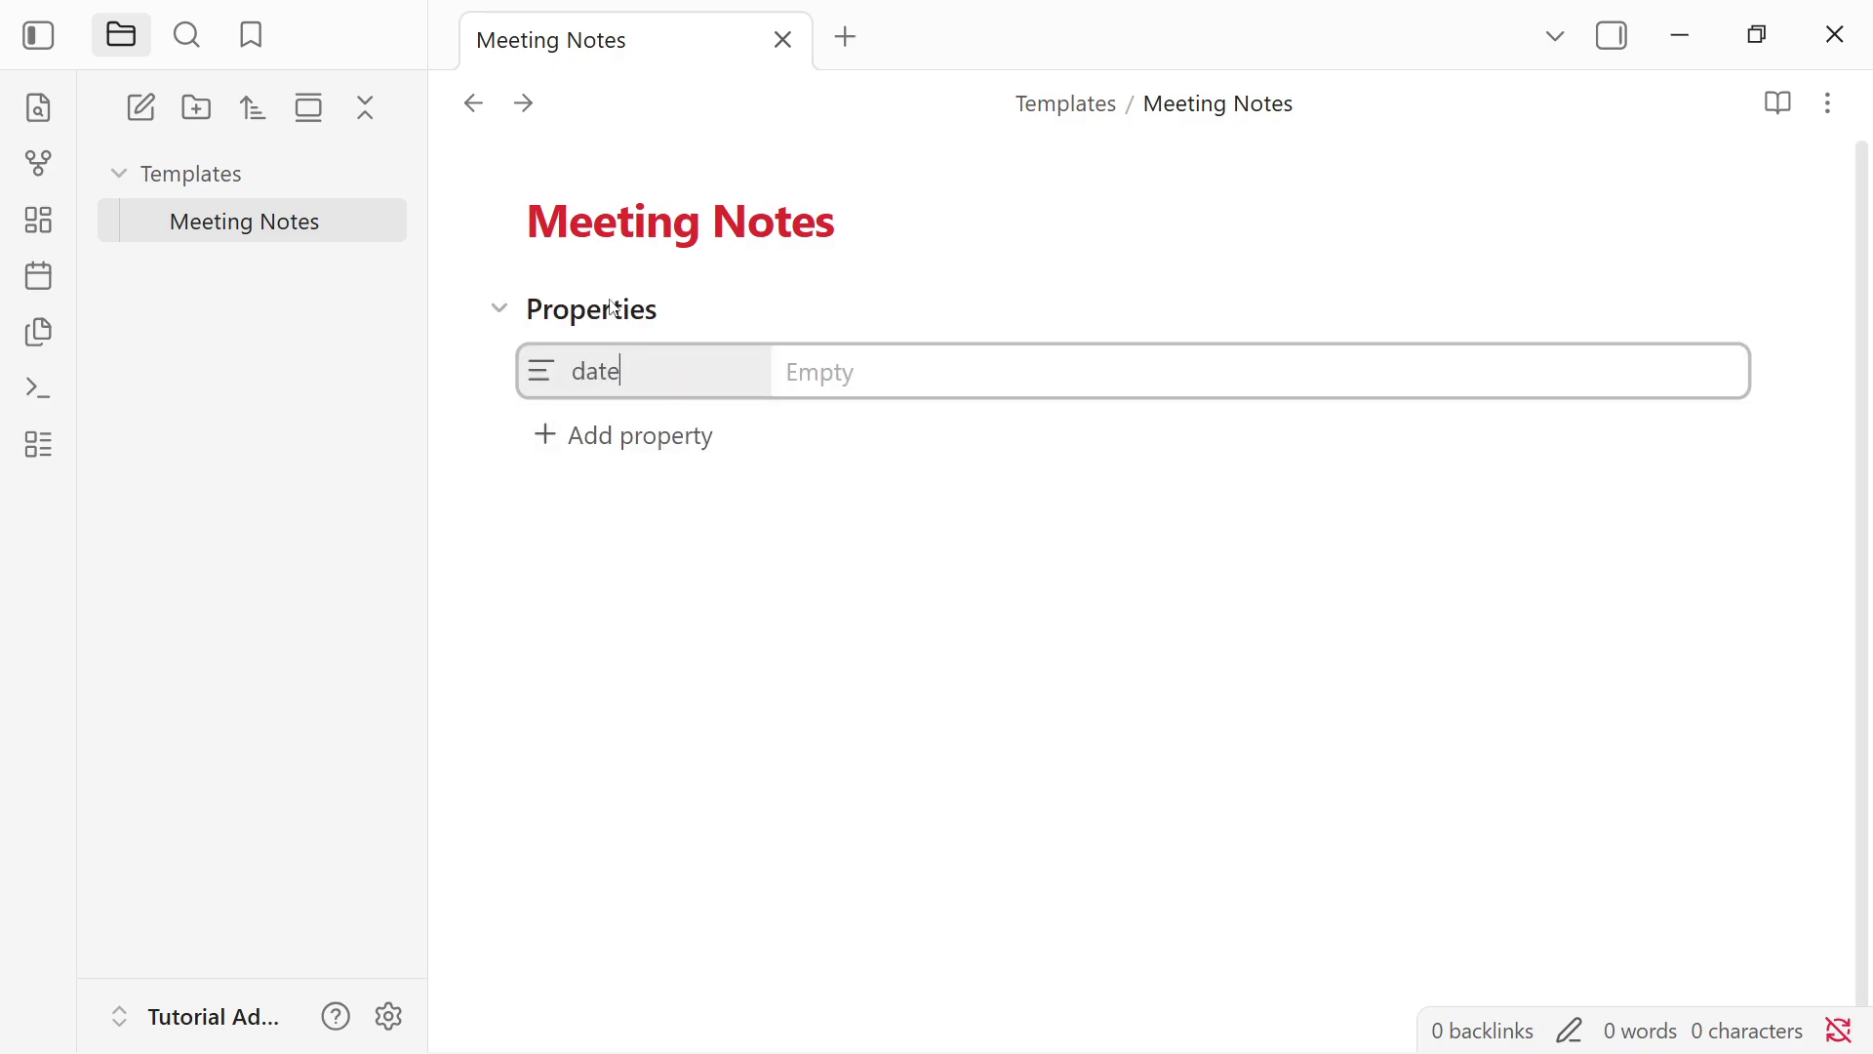
key("Return")
left_click(673, 435)
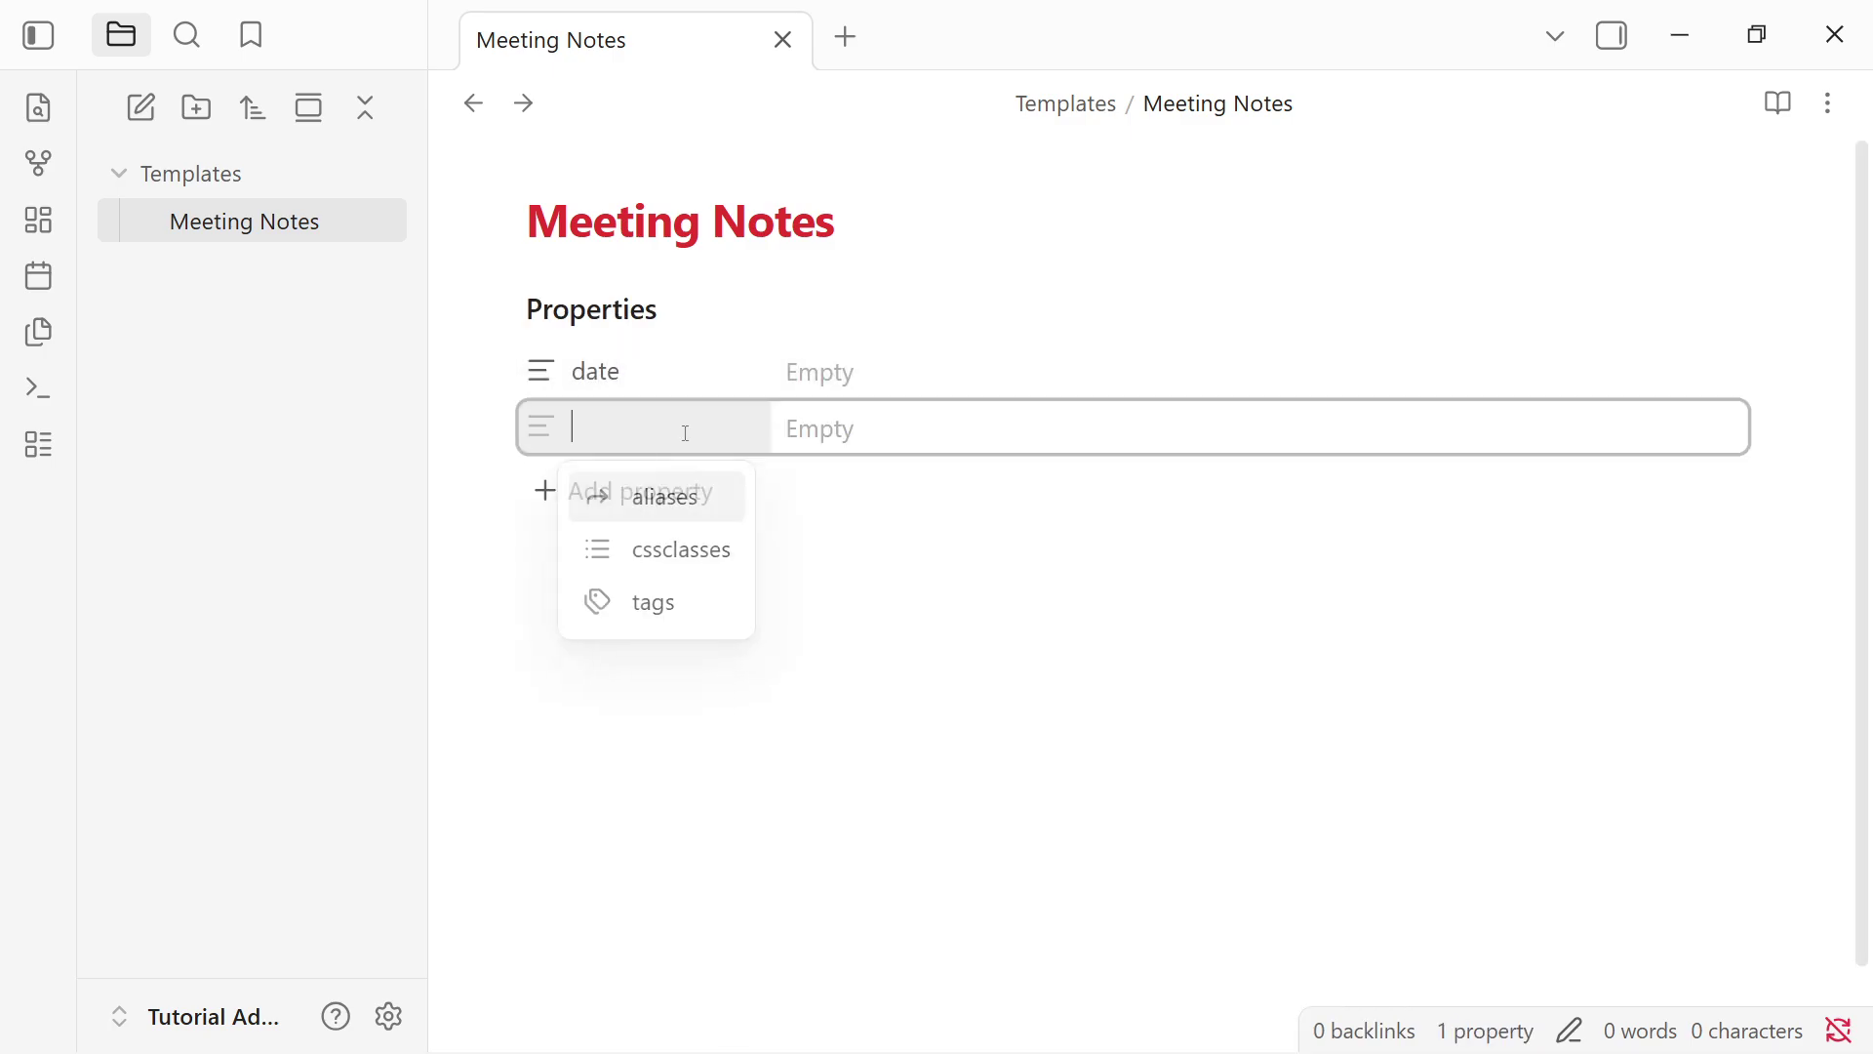
type("tags")
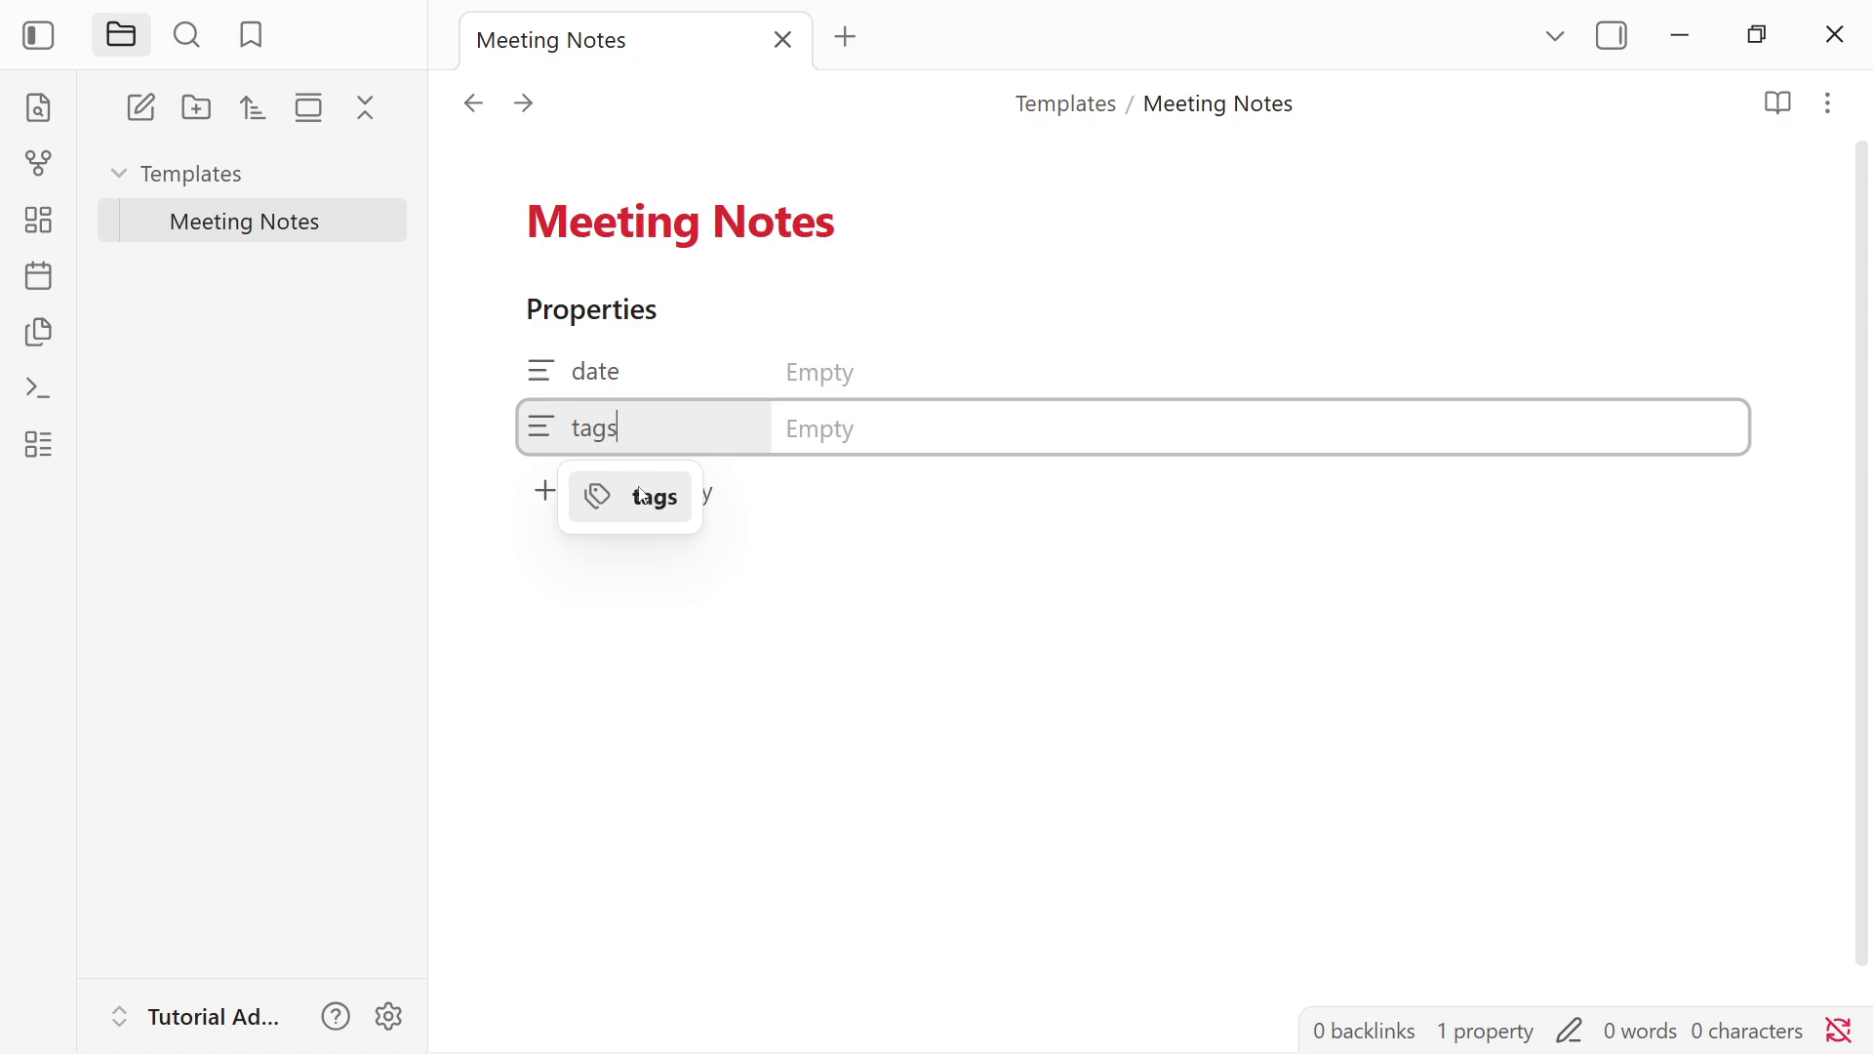
key("Return")
Write Attendees, Agenda, Notes and Action Items as level-2 (##) headings in the note body, followed by a [ ] line
left_click(687, 583)
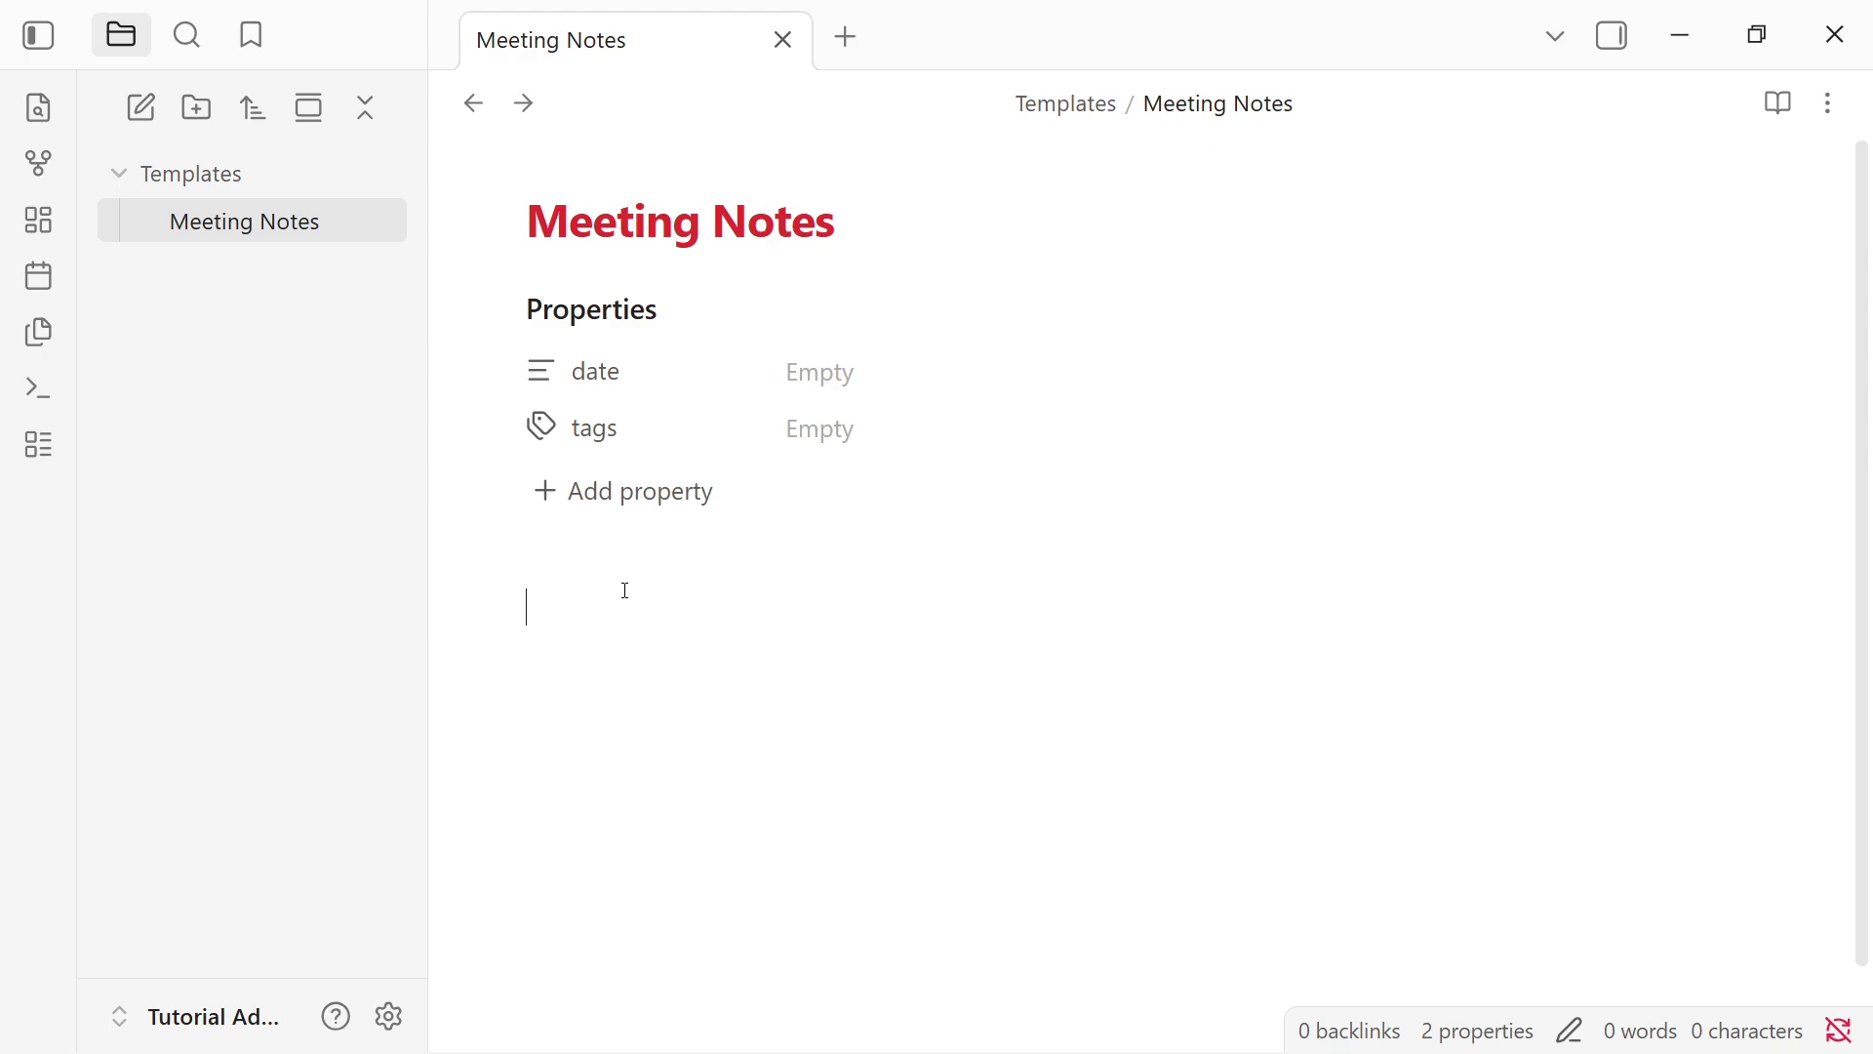
type("Attendees Agenda Notes Action Items [ ]")
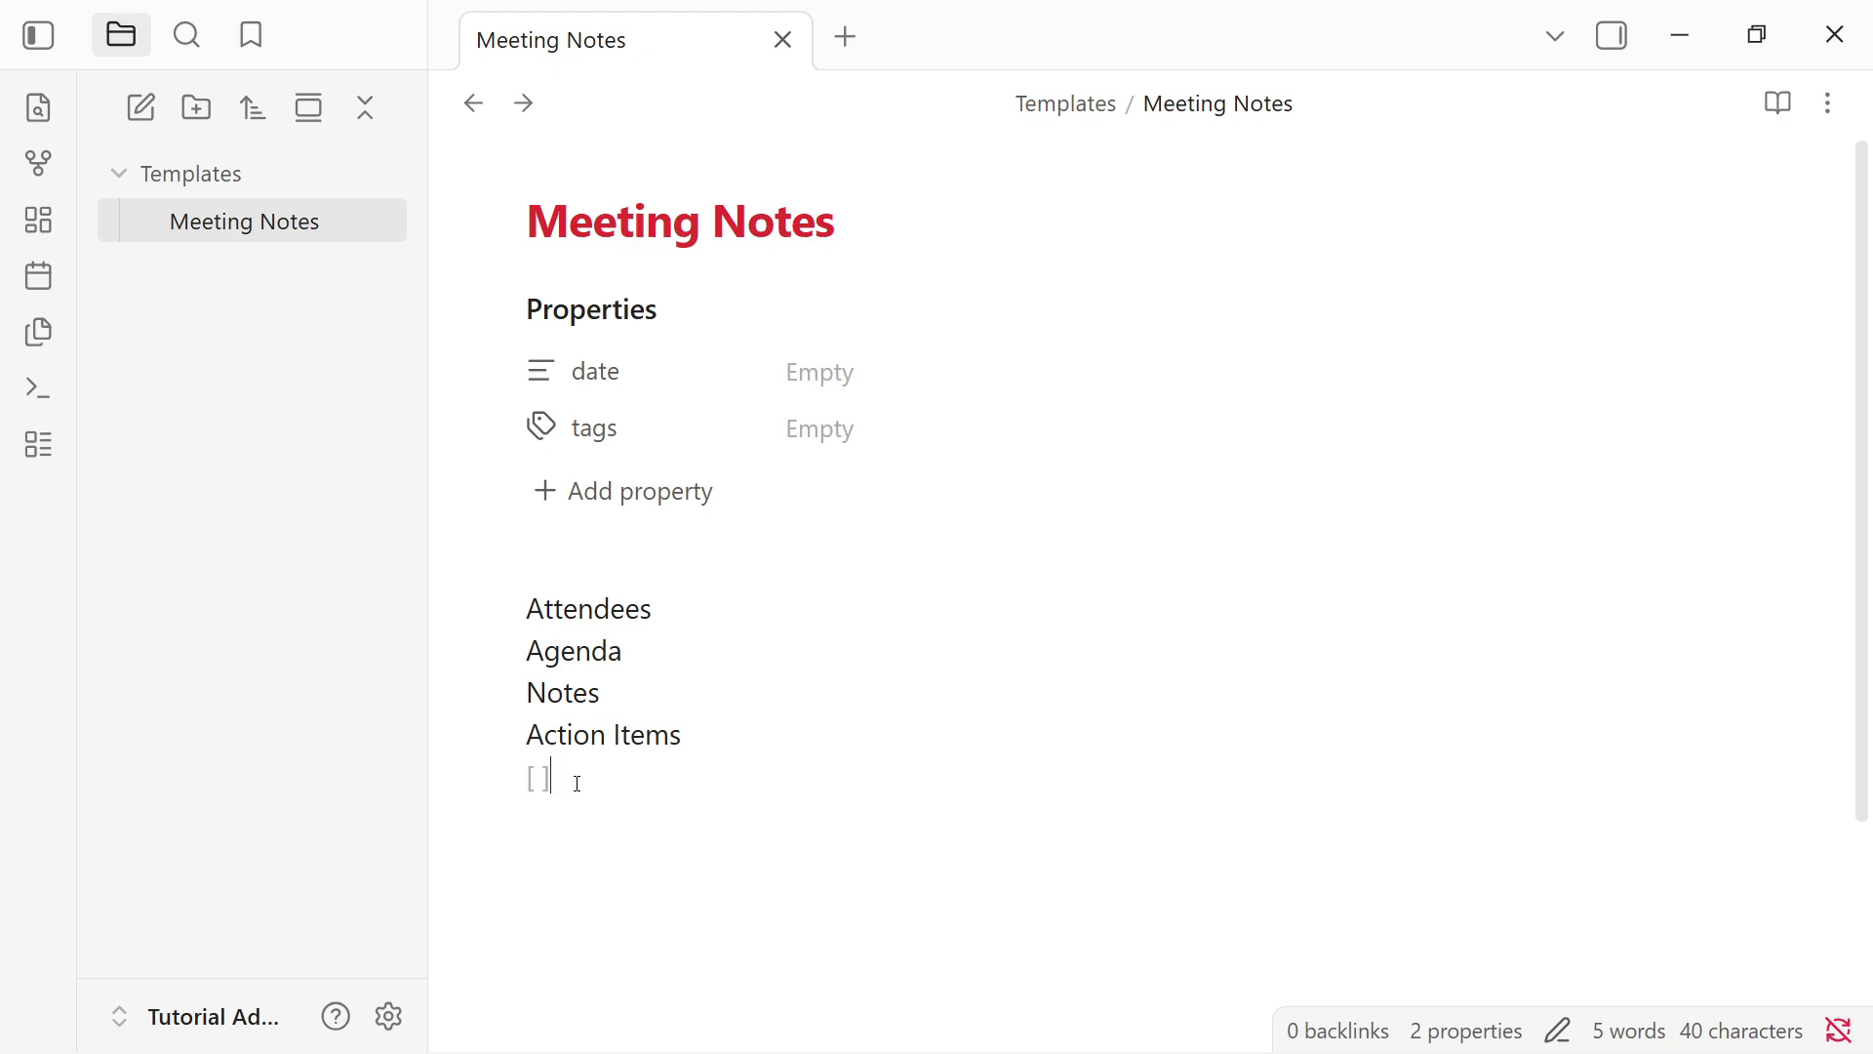
left_click(657, 614)
left_click(528, 610)
type("##")
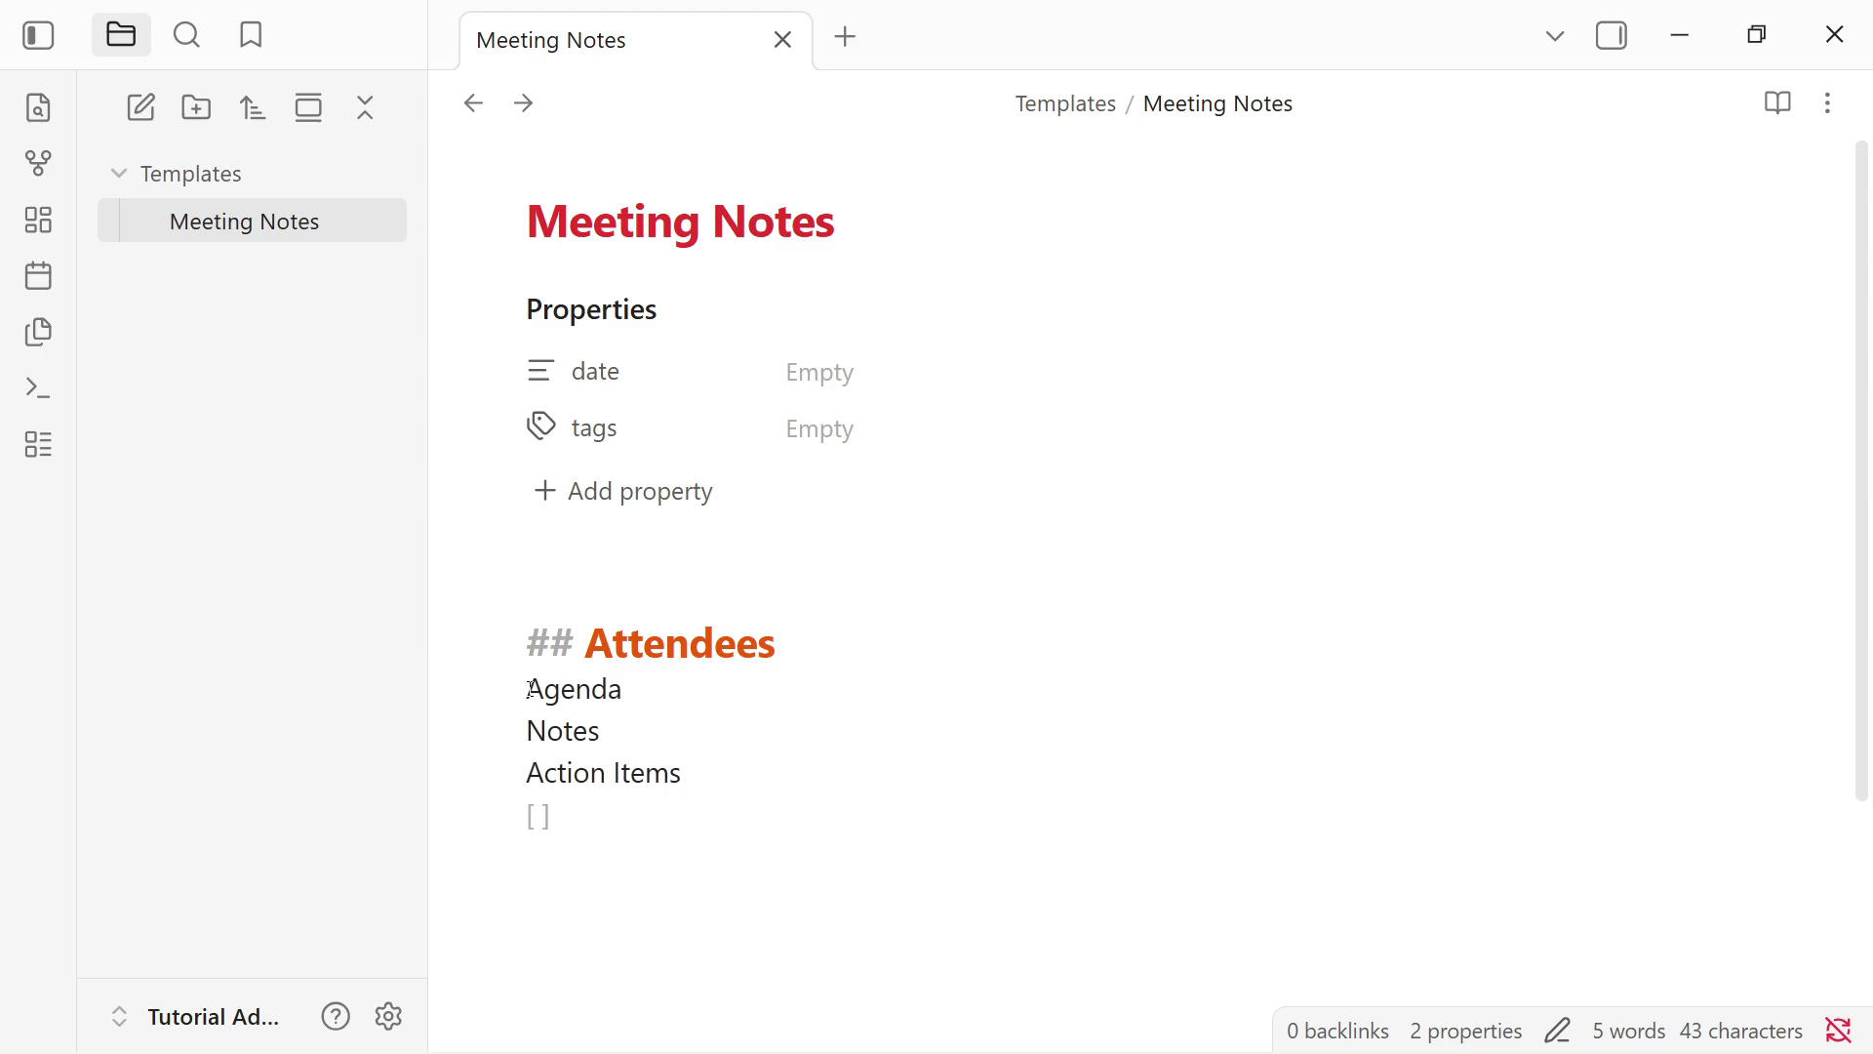
left_click(531, 690)
type("##")
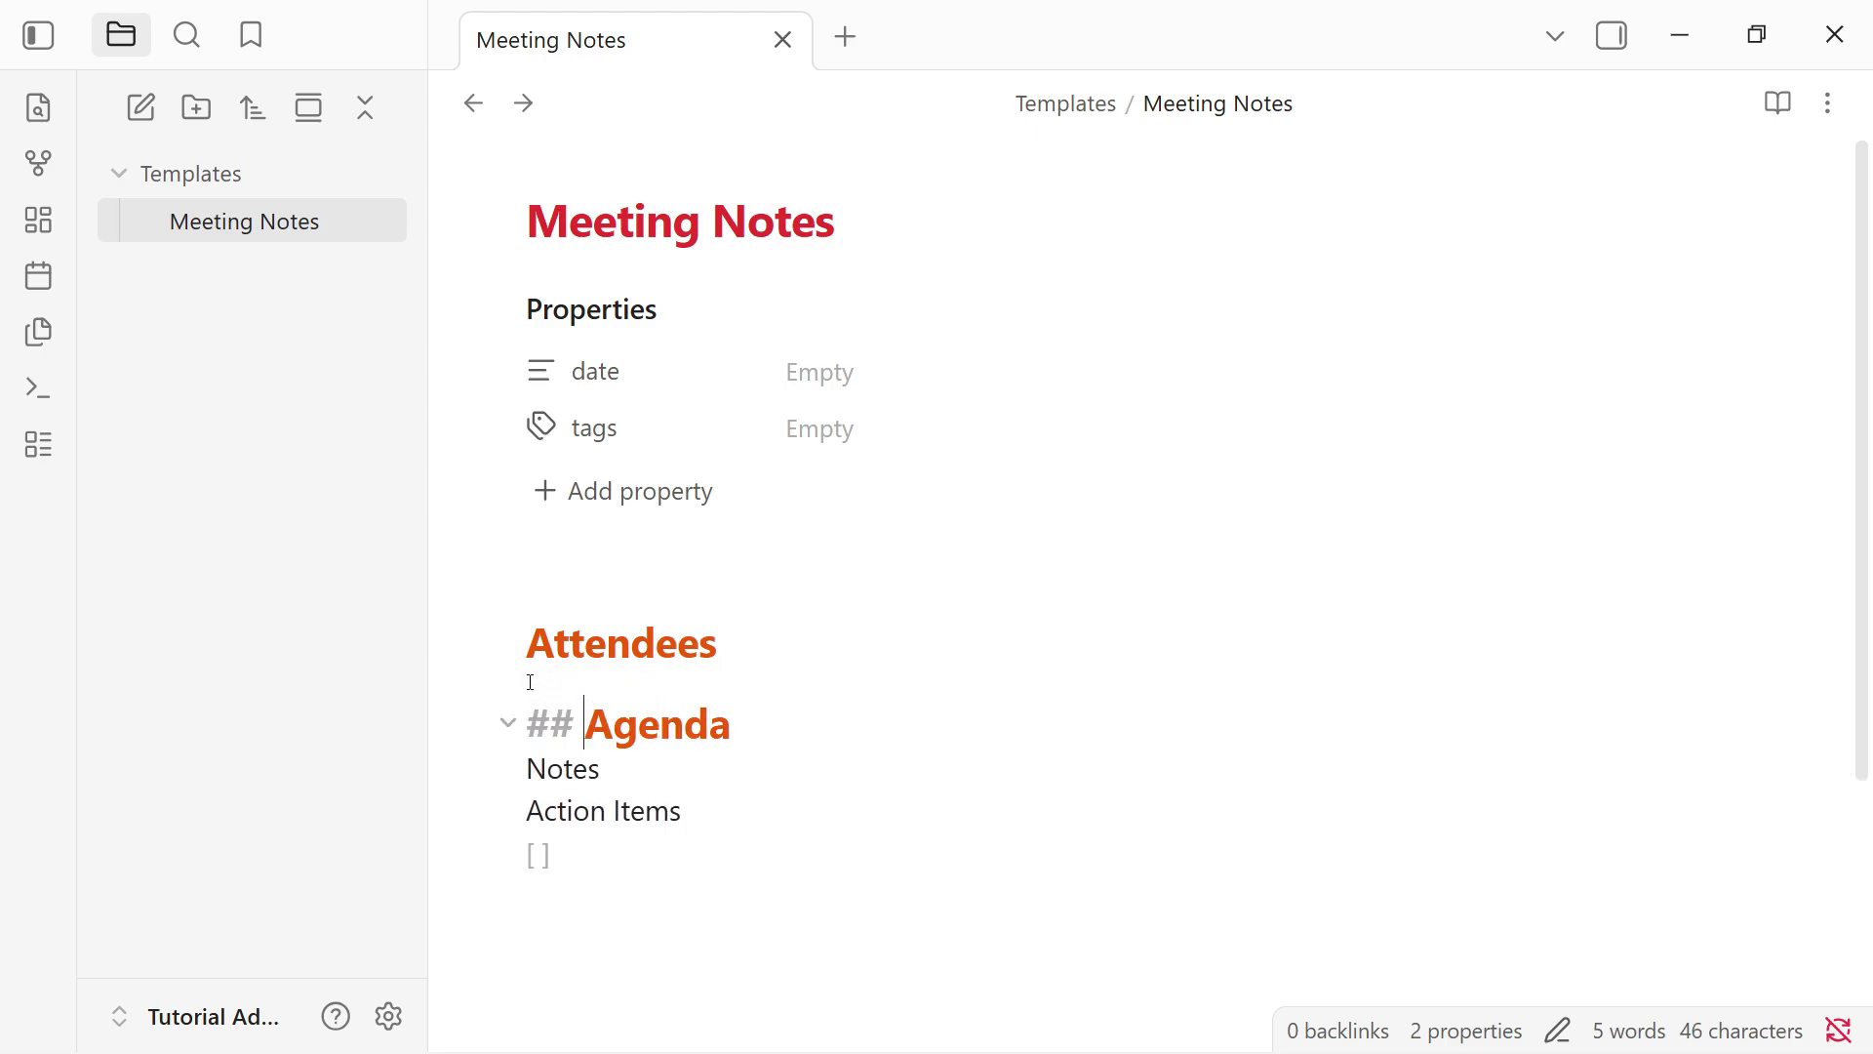
left_click(537, 766)
type("## ")
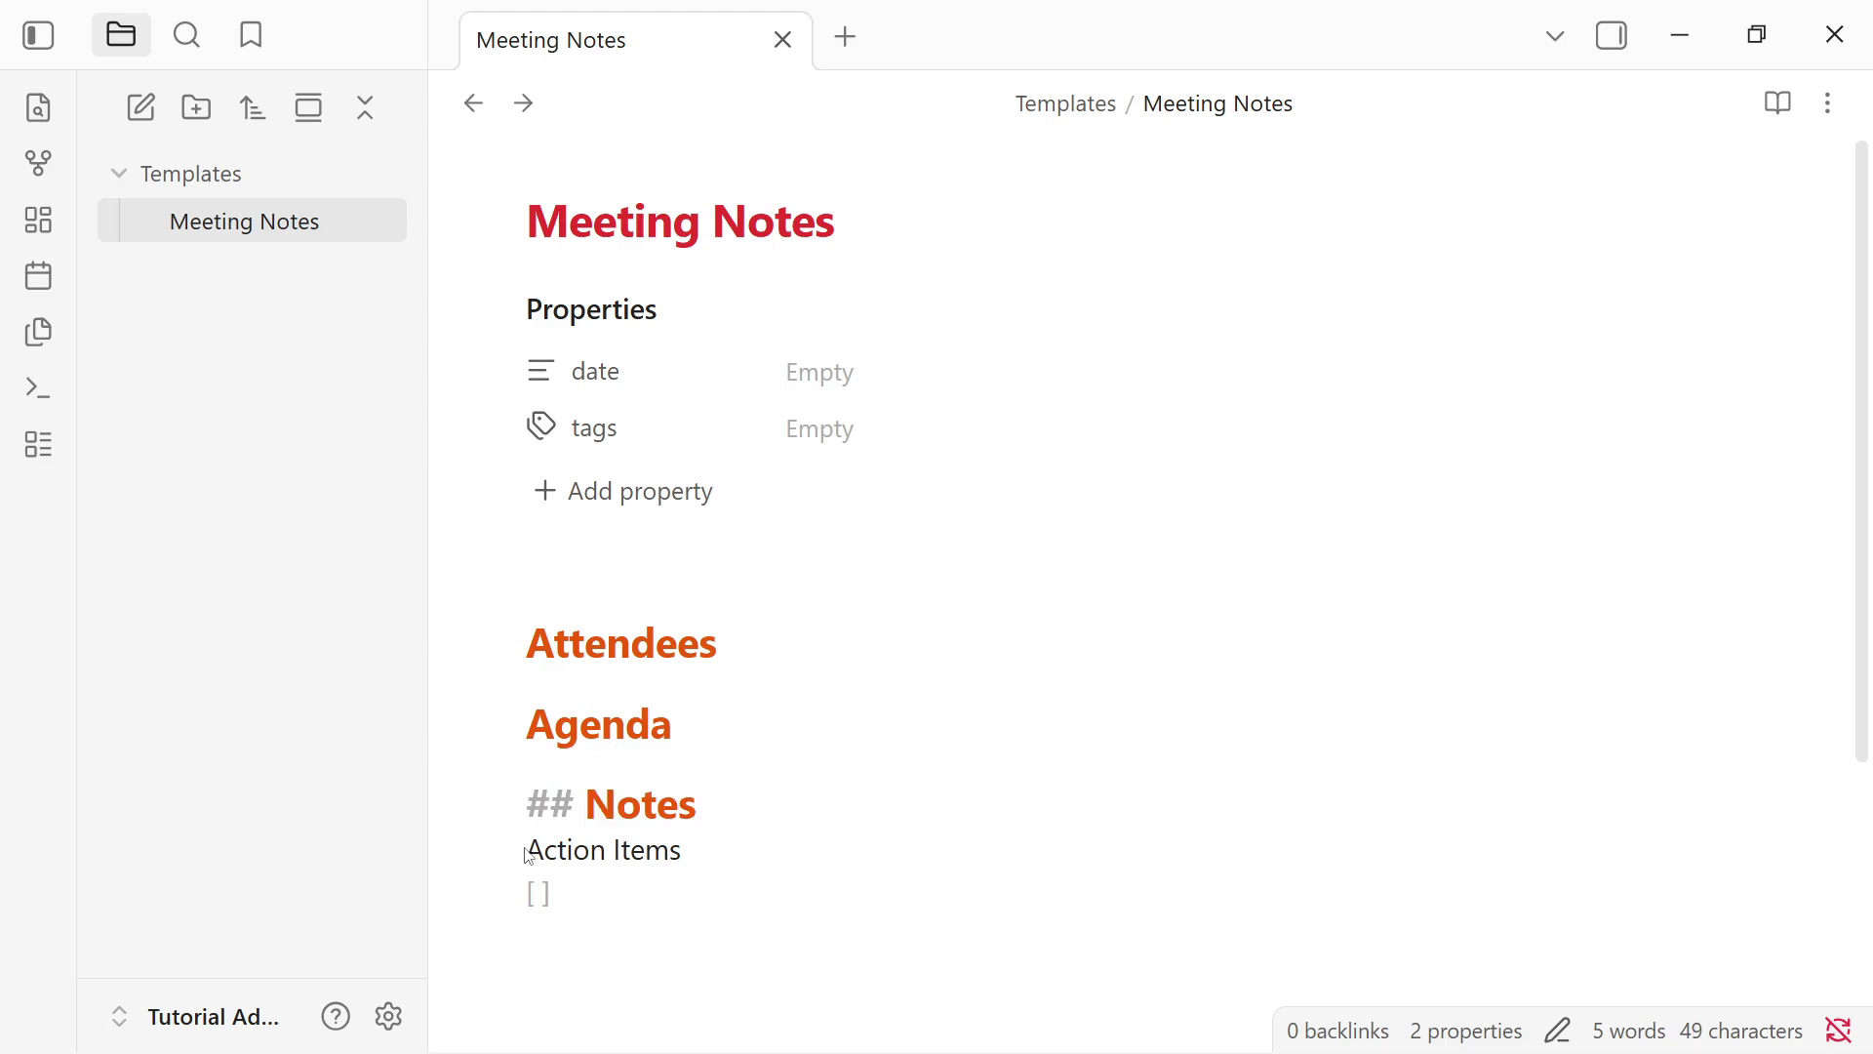
type("##")
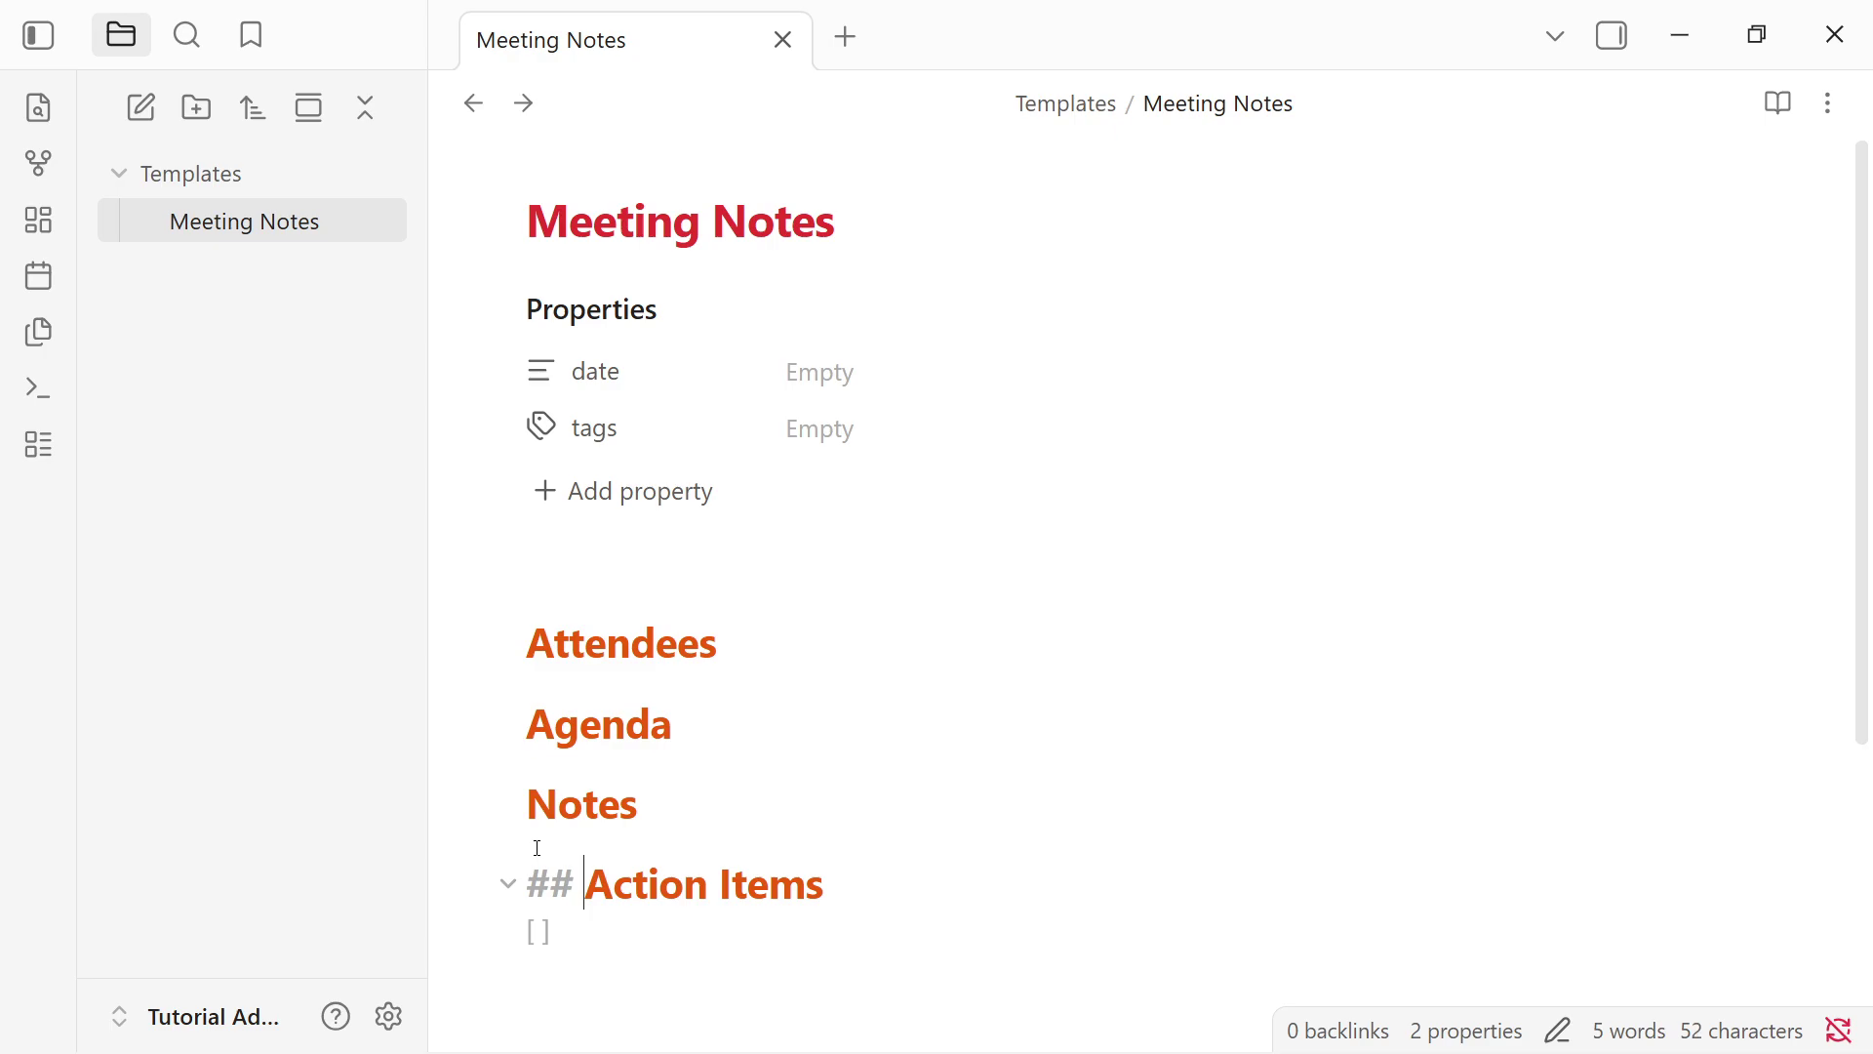
Replace the [ ] line under Action Items with a bulleted list of 1, 2 and 3
left_click(584, 929)
key("BackSpace")
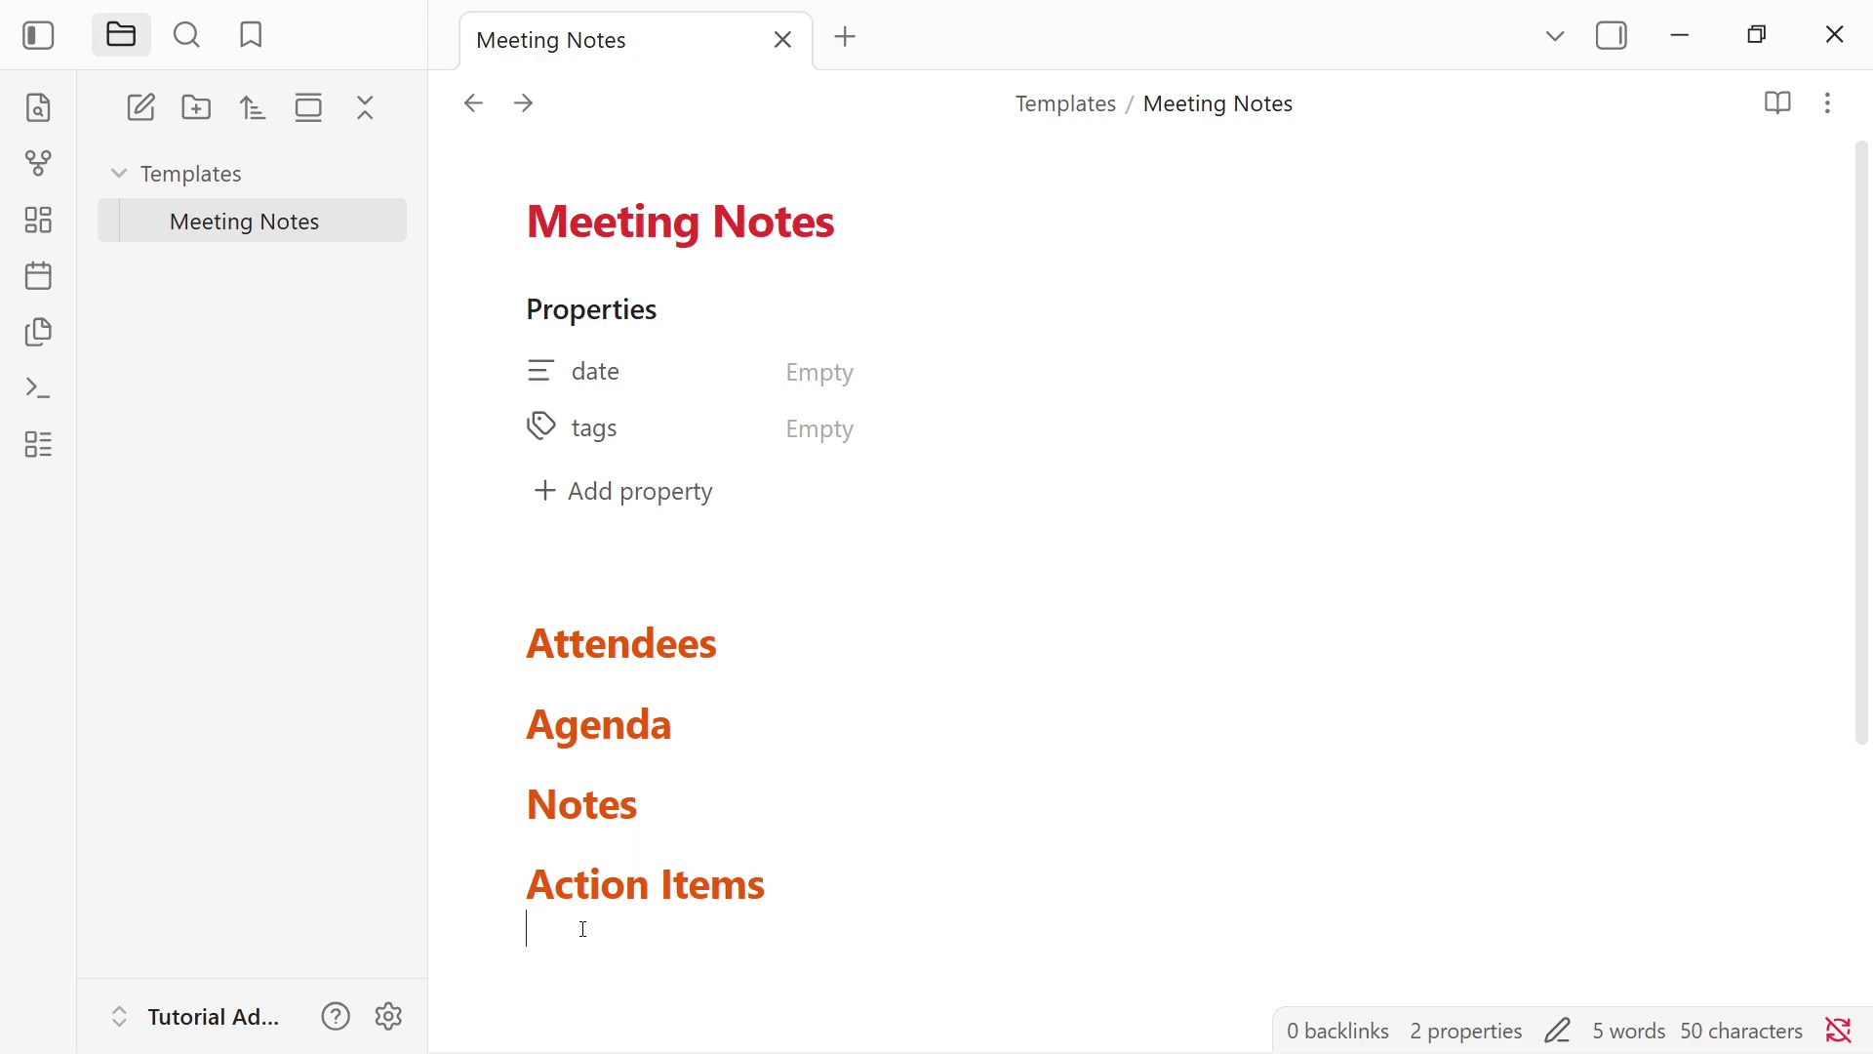
type("-")
key("BackSpace")
key("BackSpace")
type("- 1")
key("Return")
type("2")
key("Return")
type("3")
left_click(838, 793)
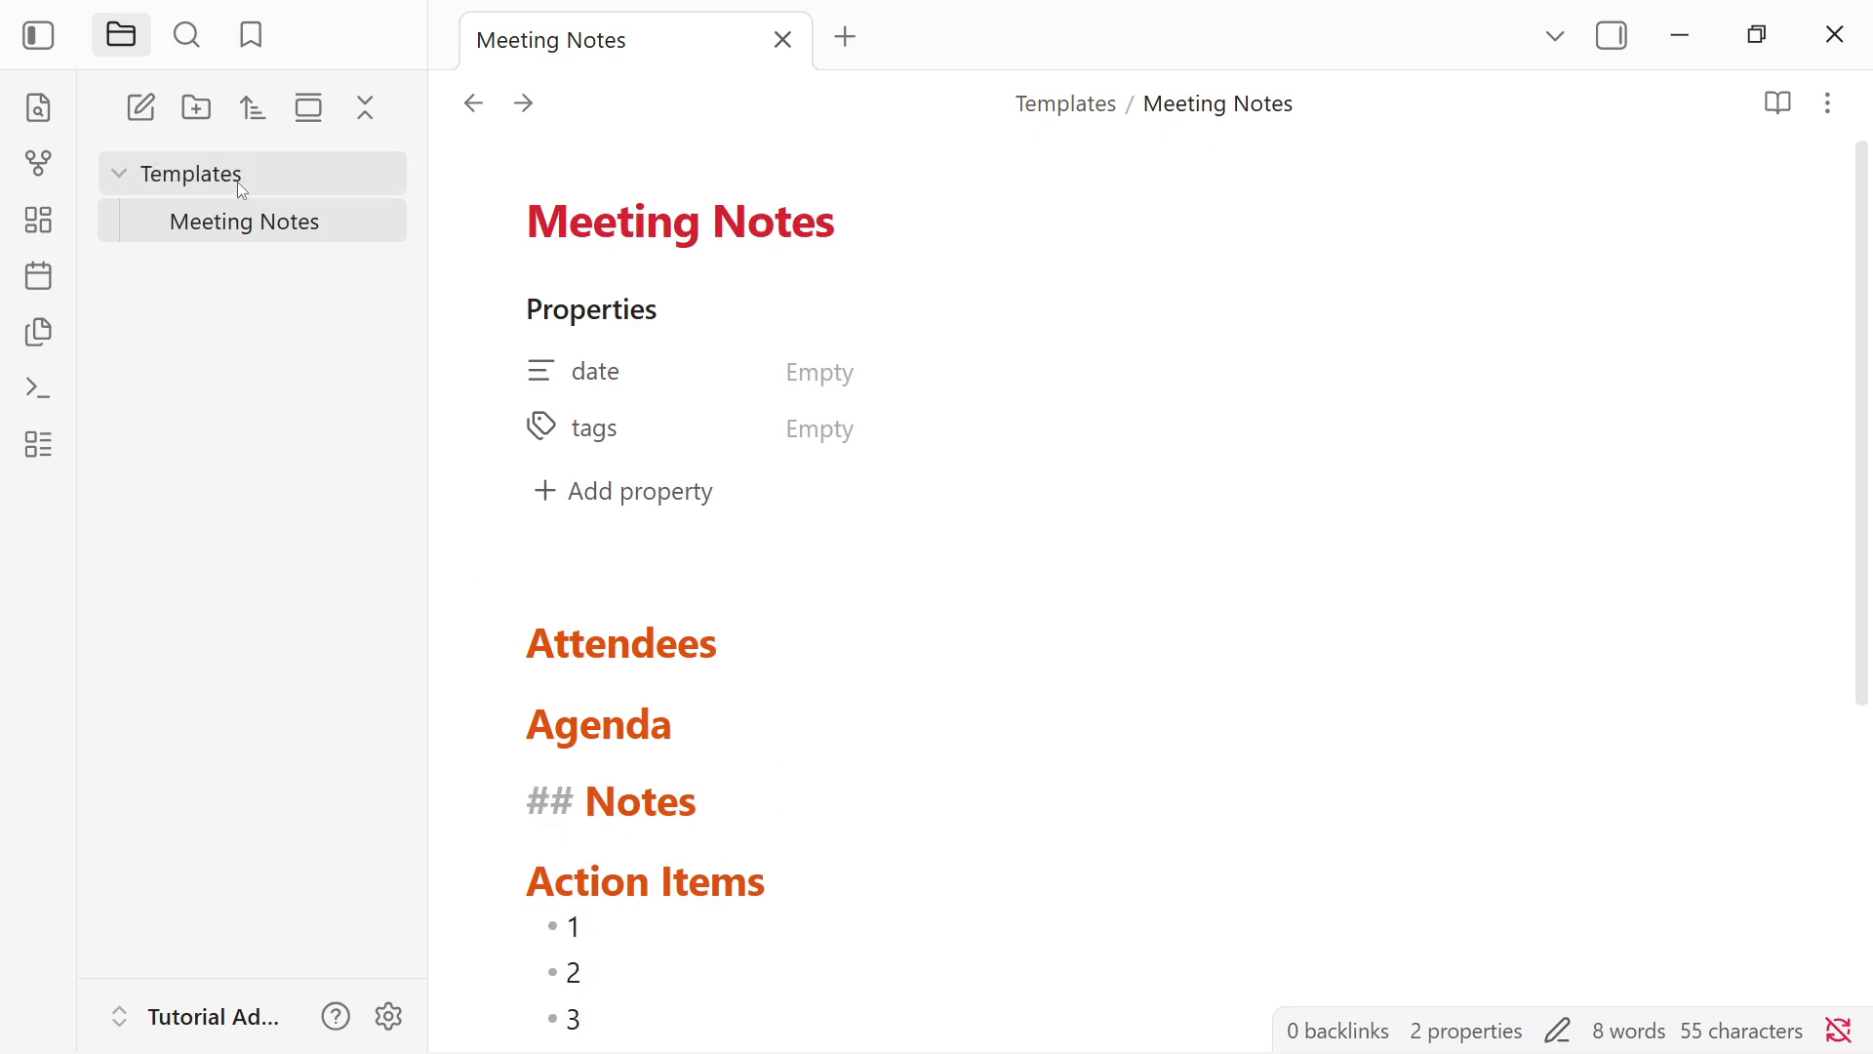
Collapse the Templates folder and create a new note outside it titled TEAMS SAMPLE
left_click(178, 375)
left_click(177, 185)
right_click(252, 339)
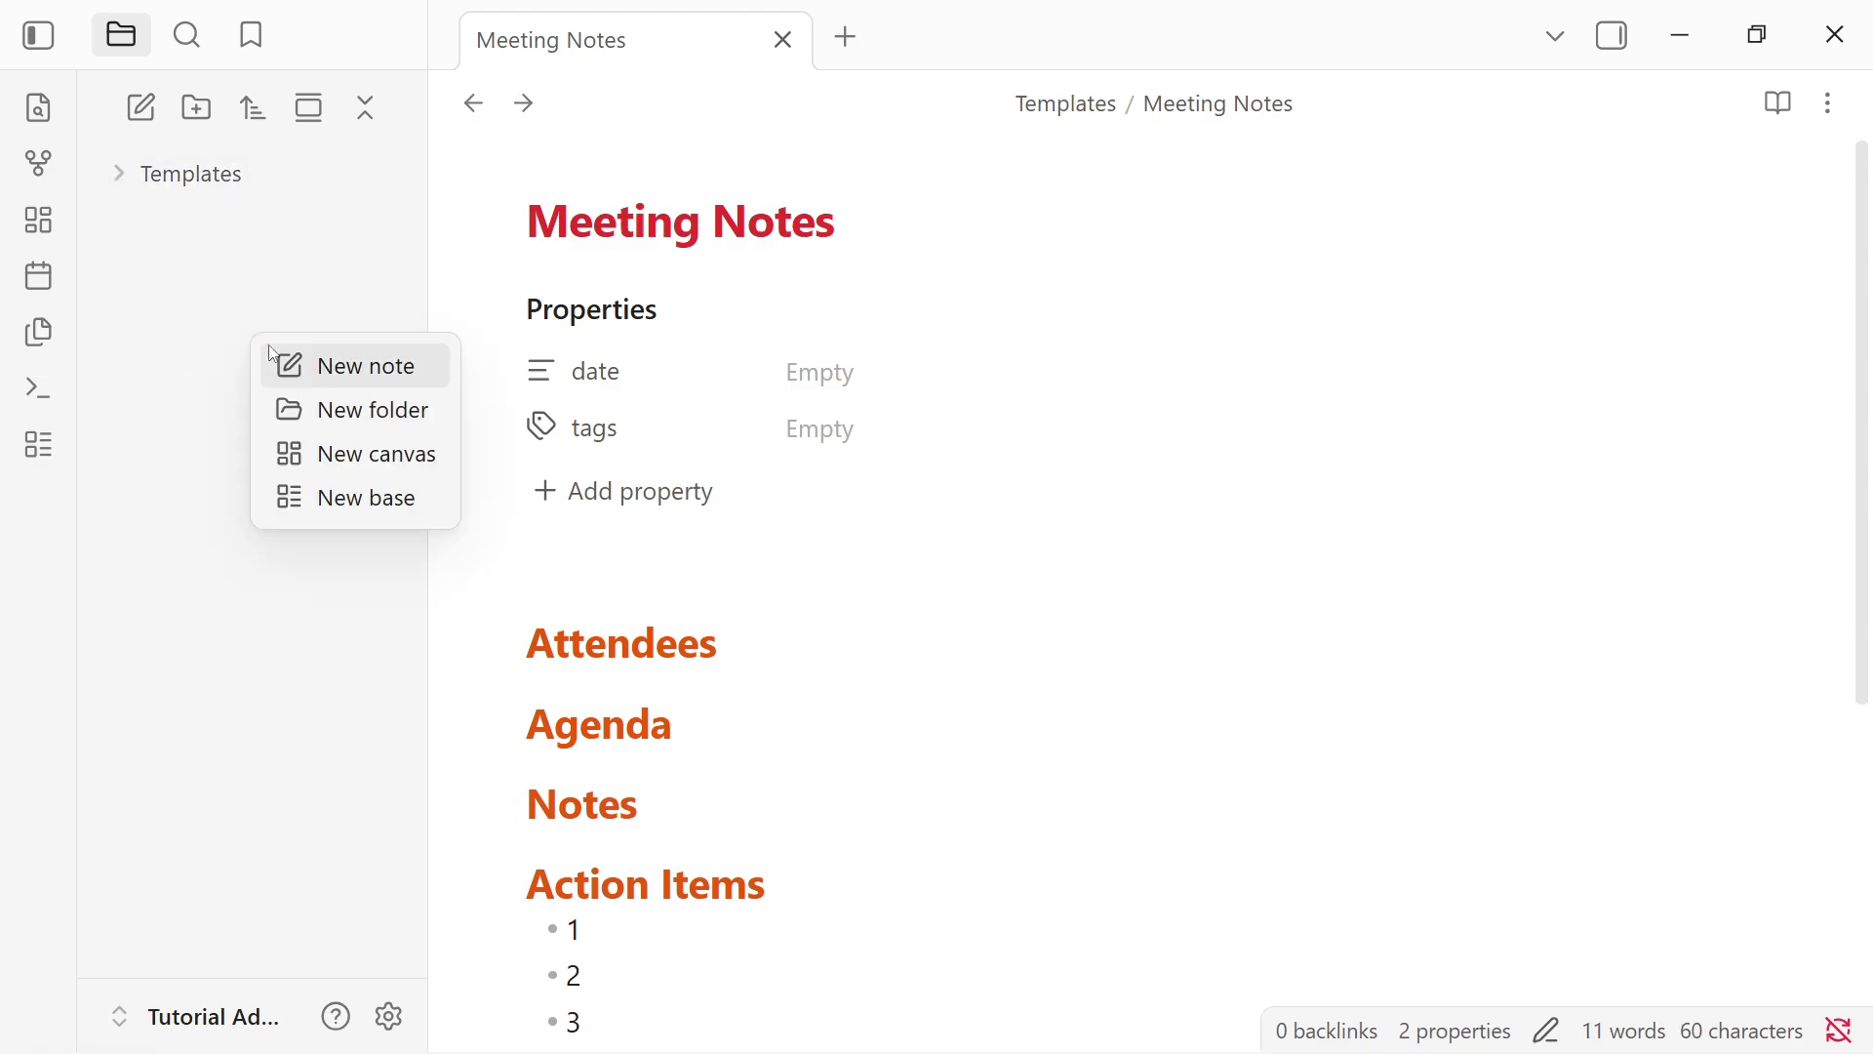
left_click(312, 364)
left_click(615, 222)
double_click(674, 232)
type("T")
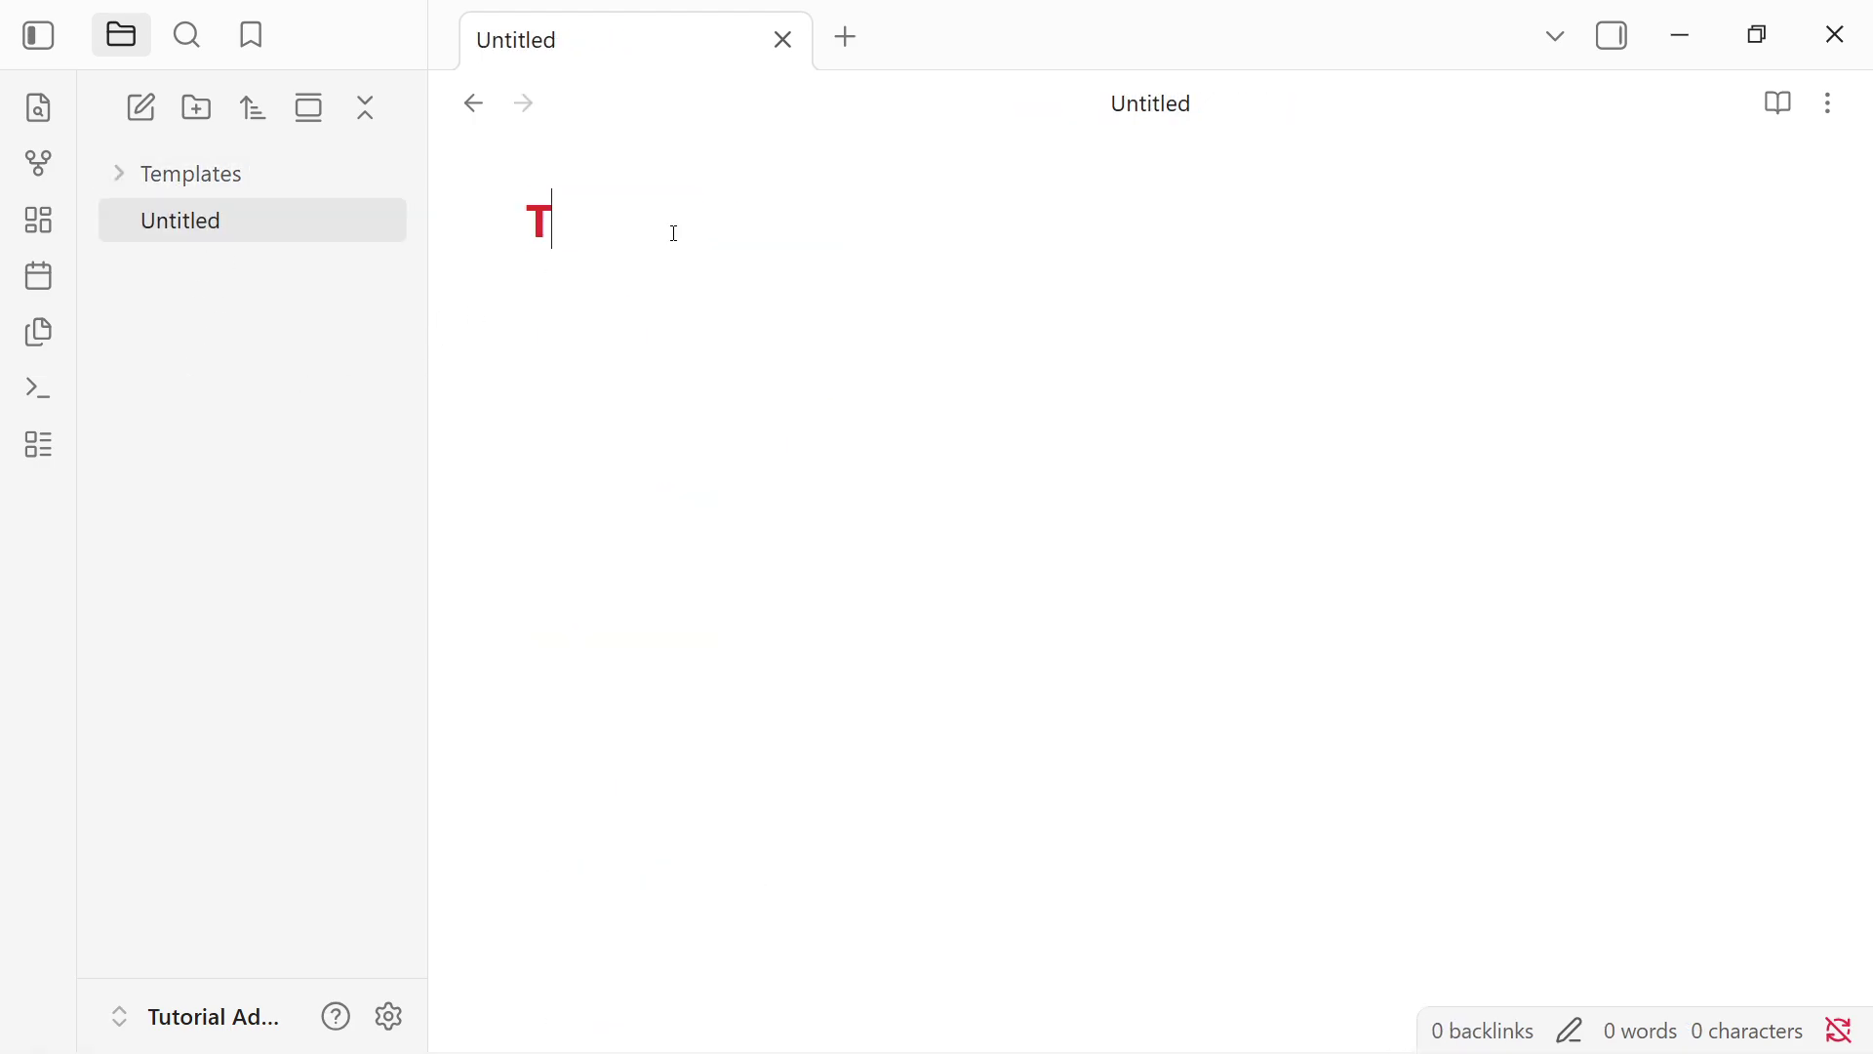
type("EAMS SAMPLE")
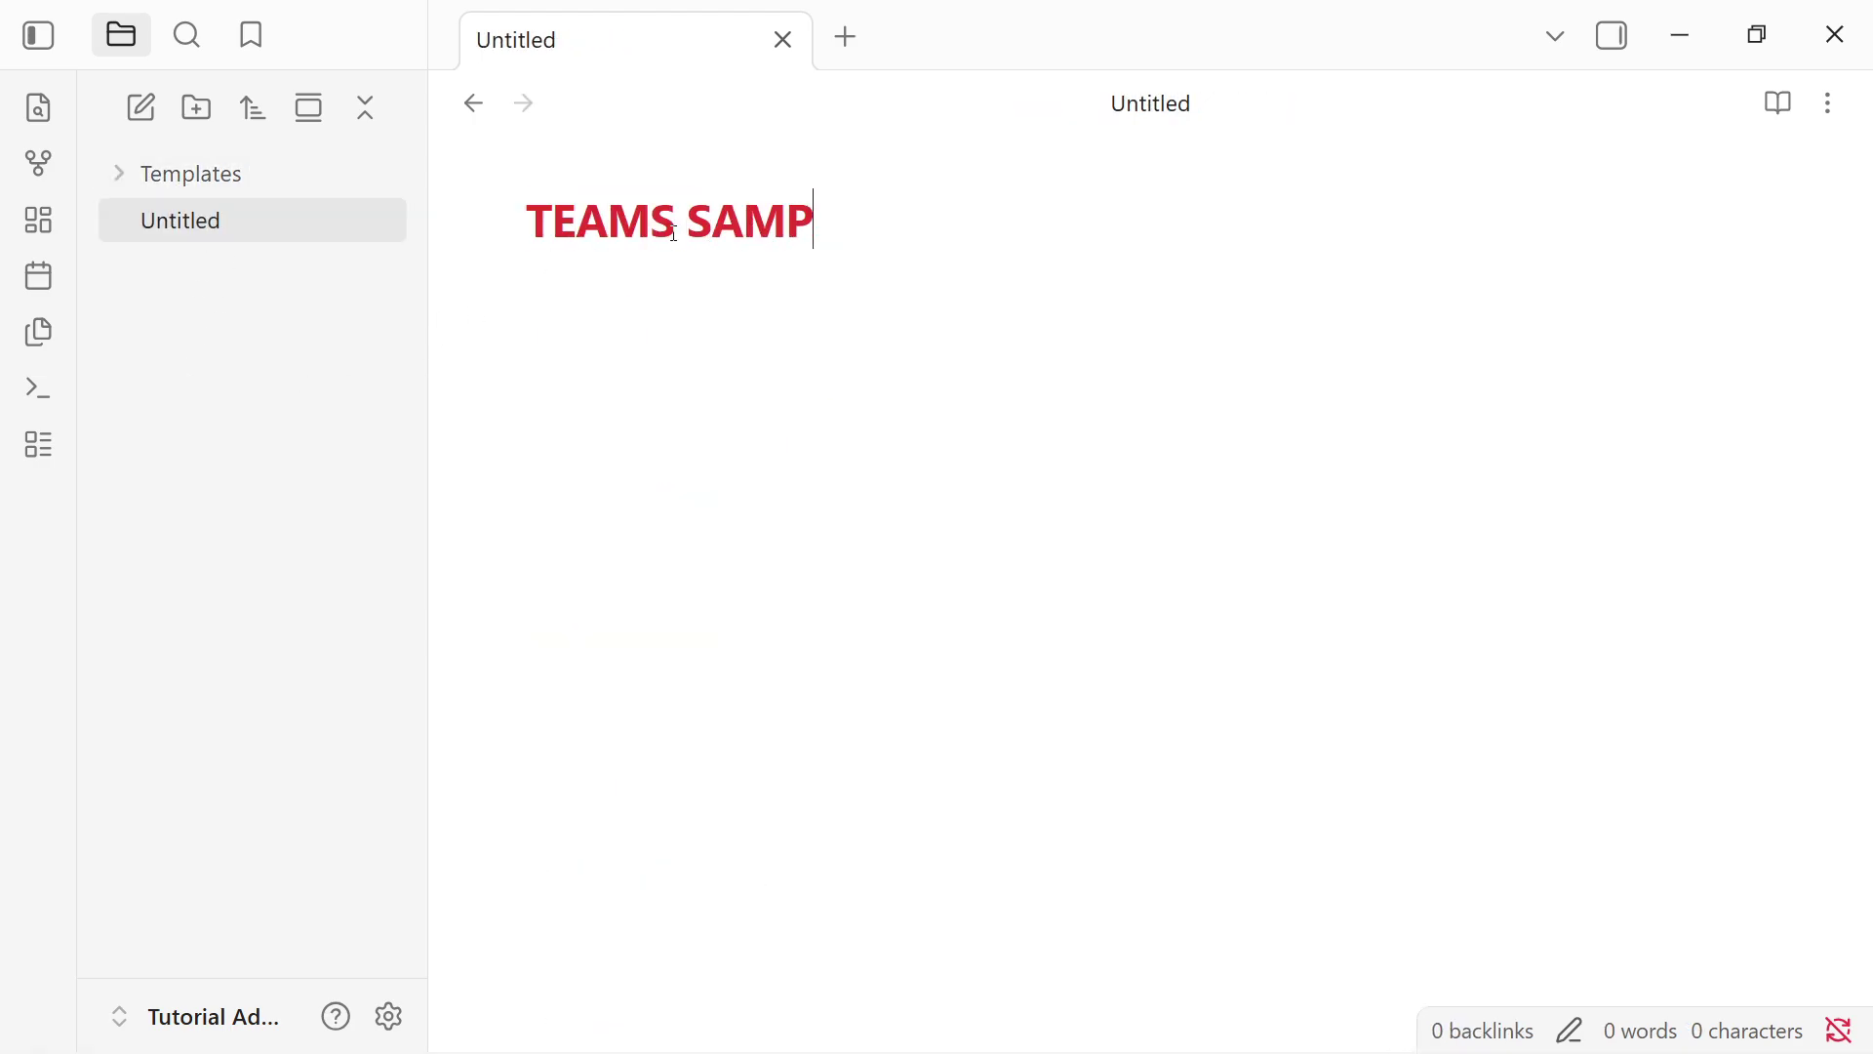
key("Return")
Insert the Meeting Notes template into the TEAMS SAMPLE note using the Templates: Insert template command
key("ctrl+p")
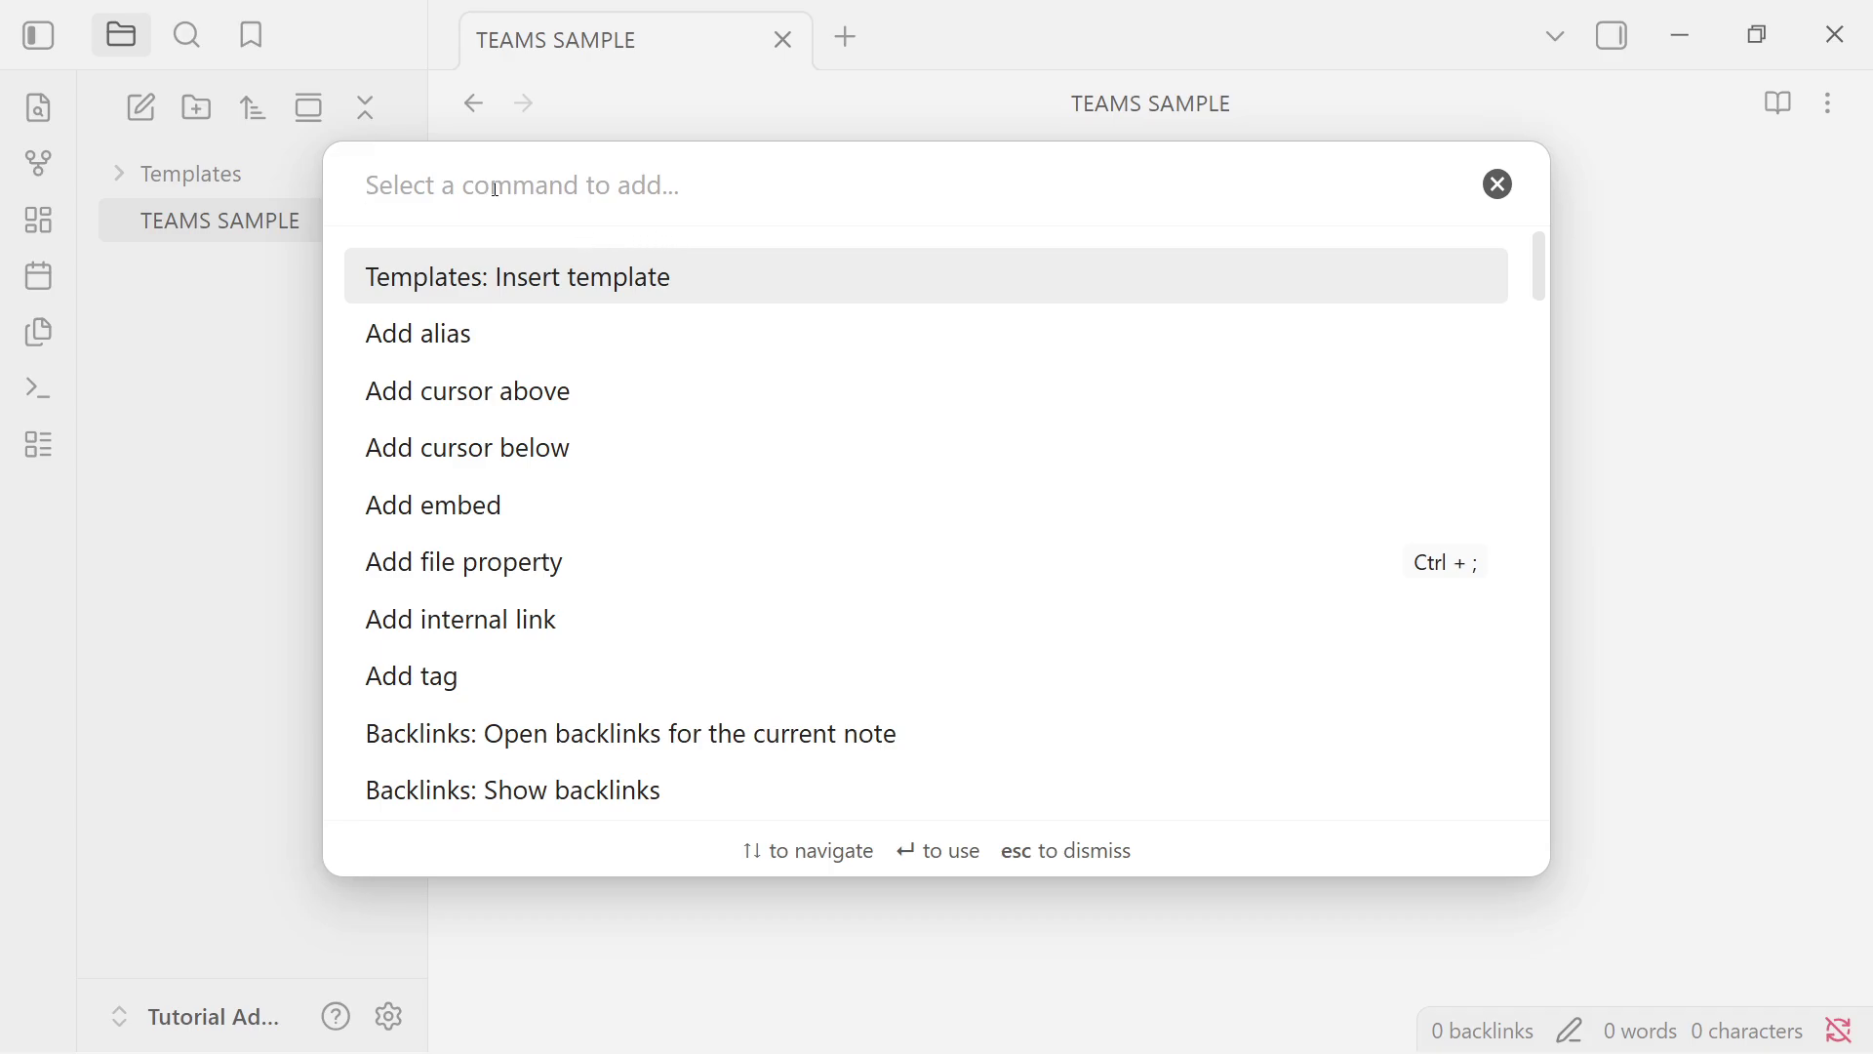
type("TEMPLATE")
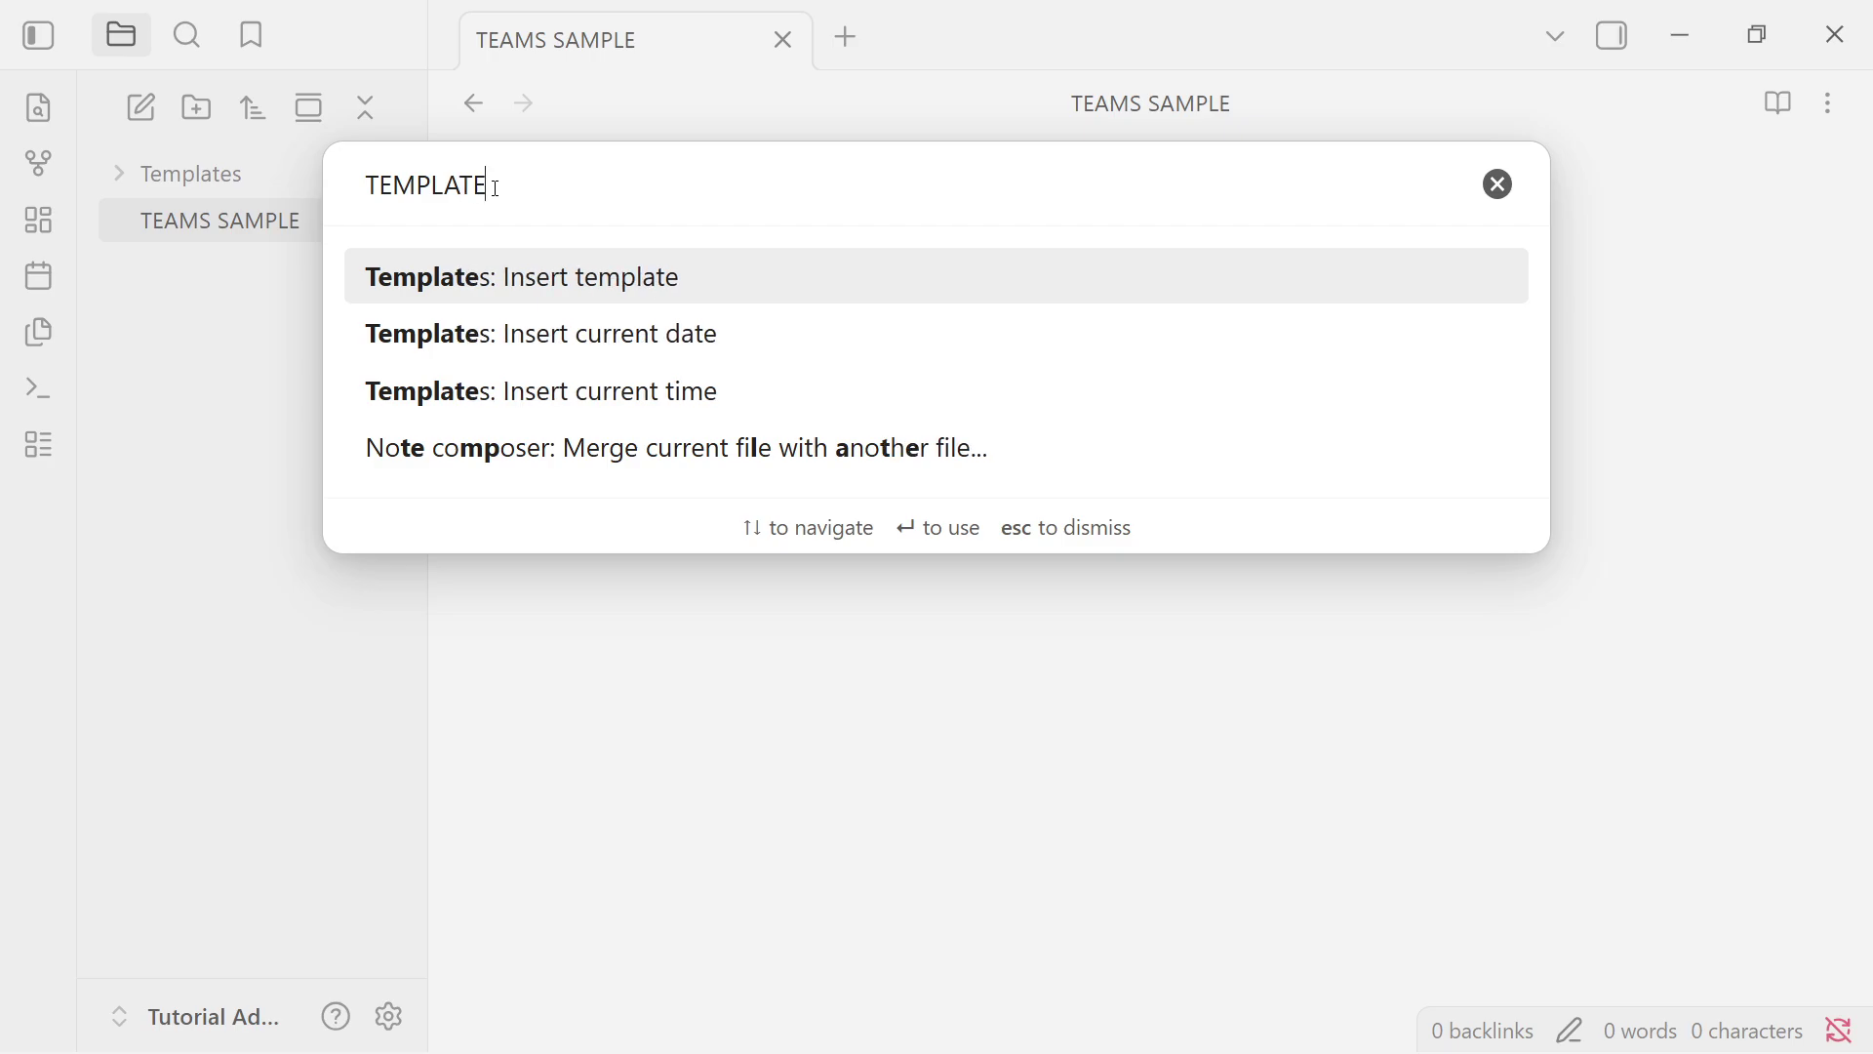
type("S")
left_click(534, 296)
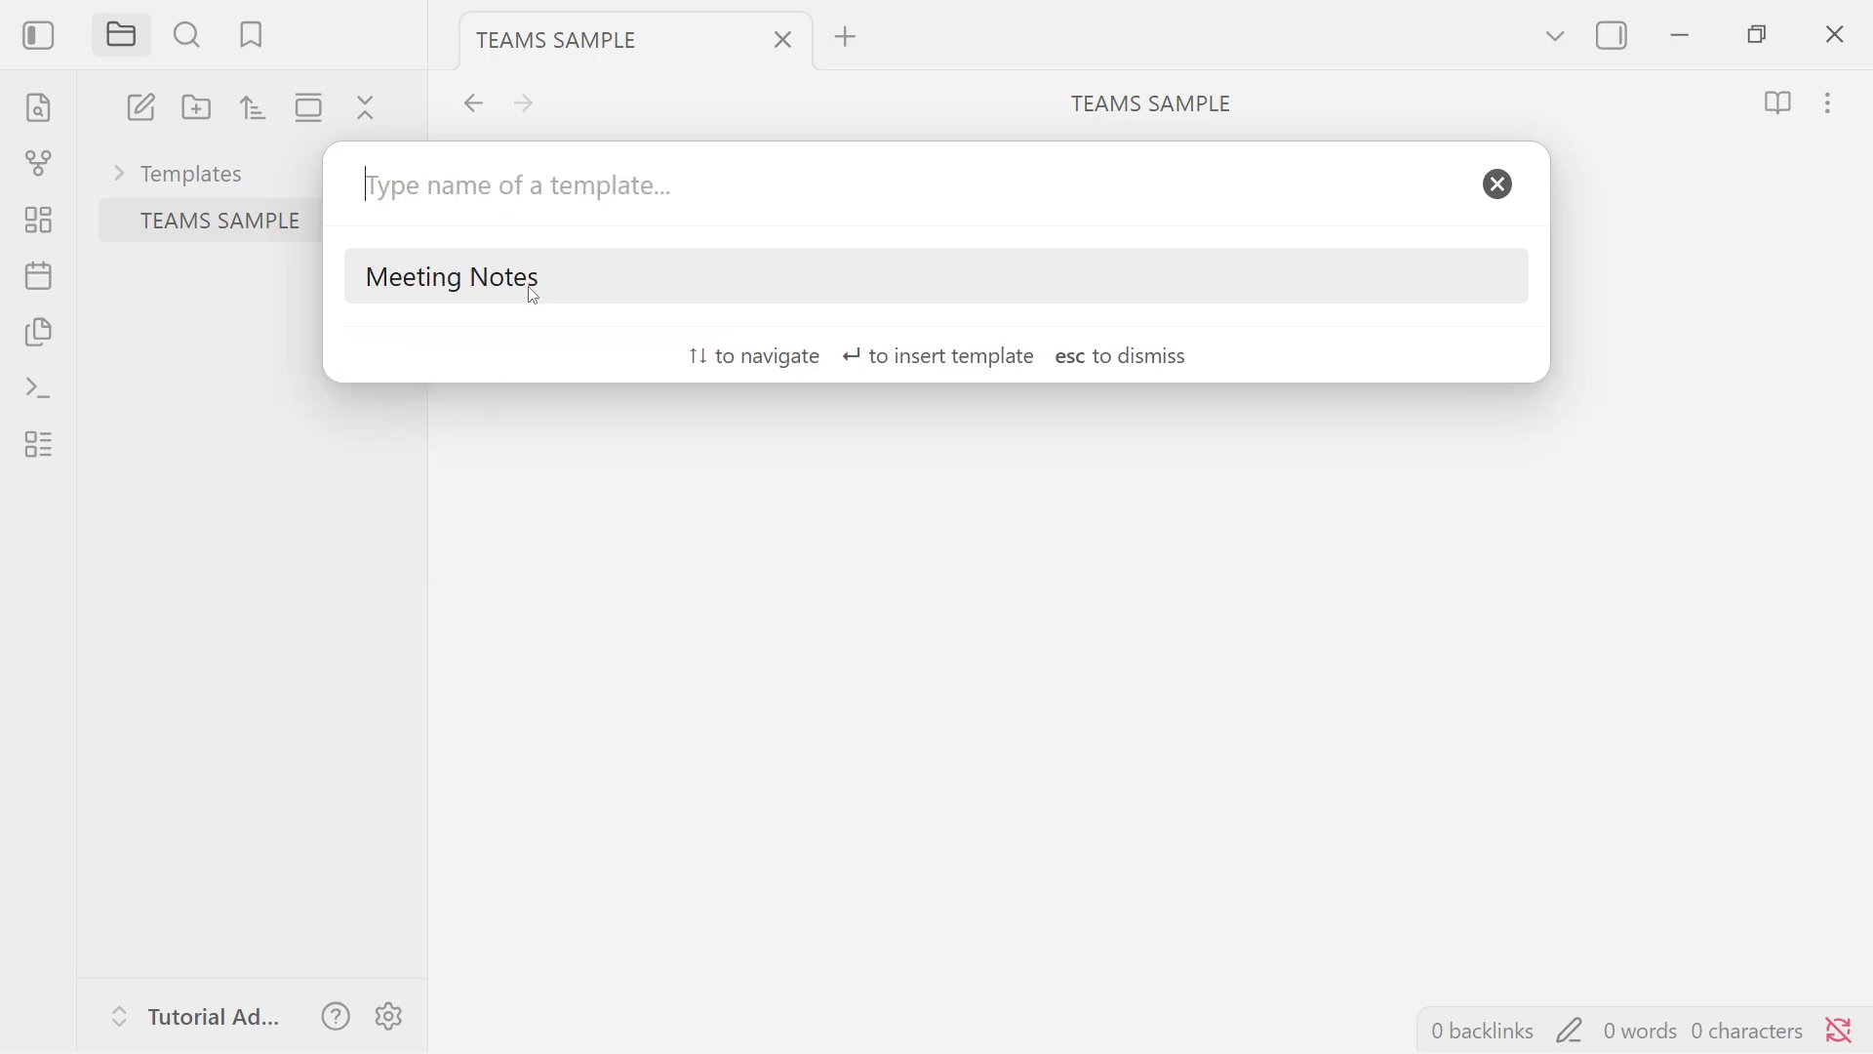
left_click(438, 283)
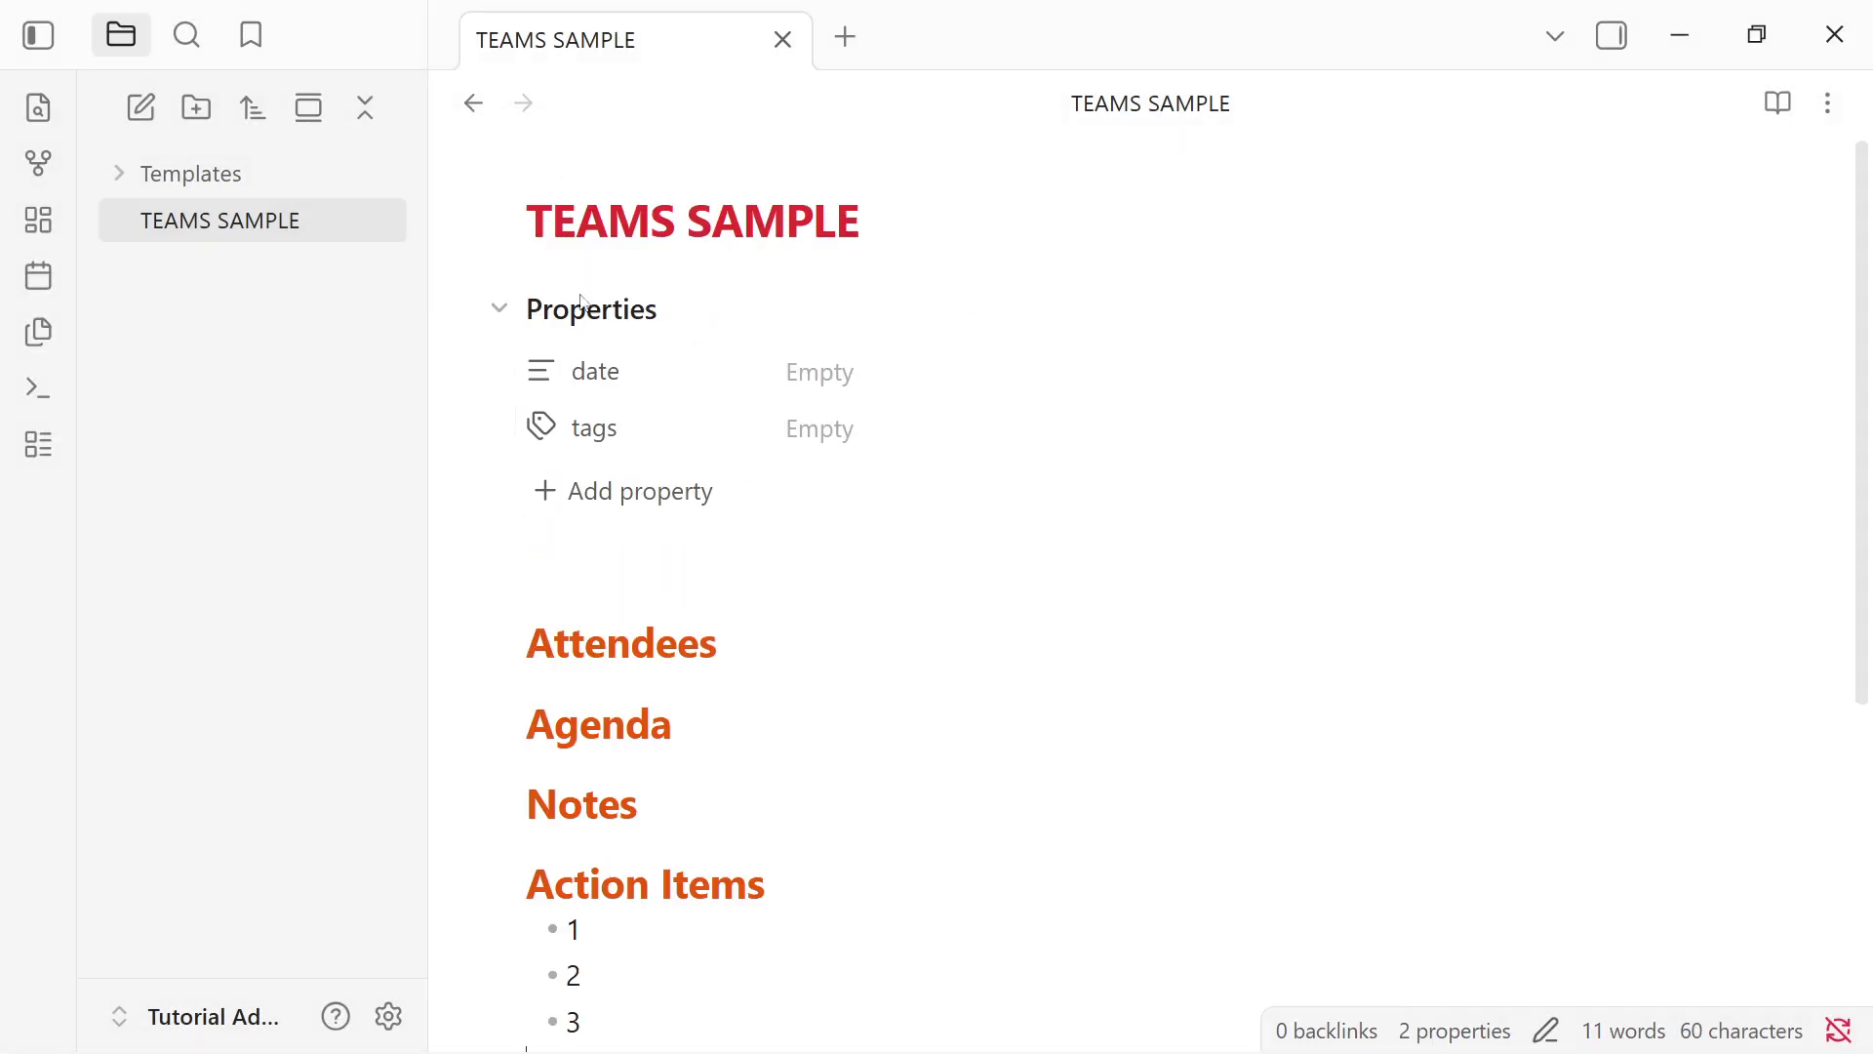
left_click_drag(868, 213, 502, 213)
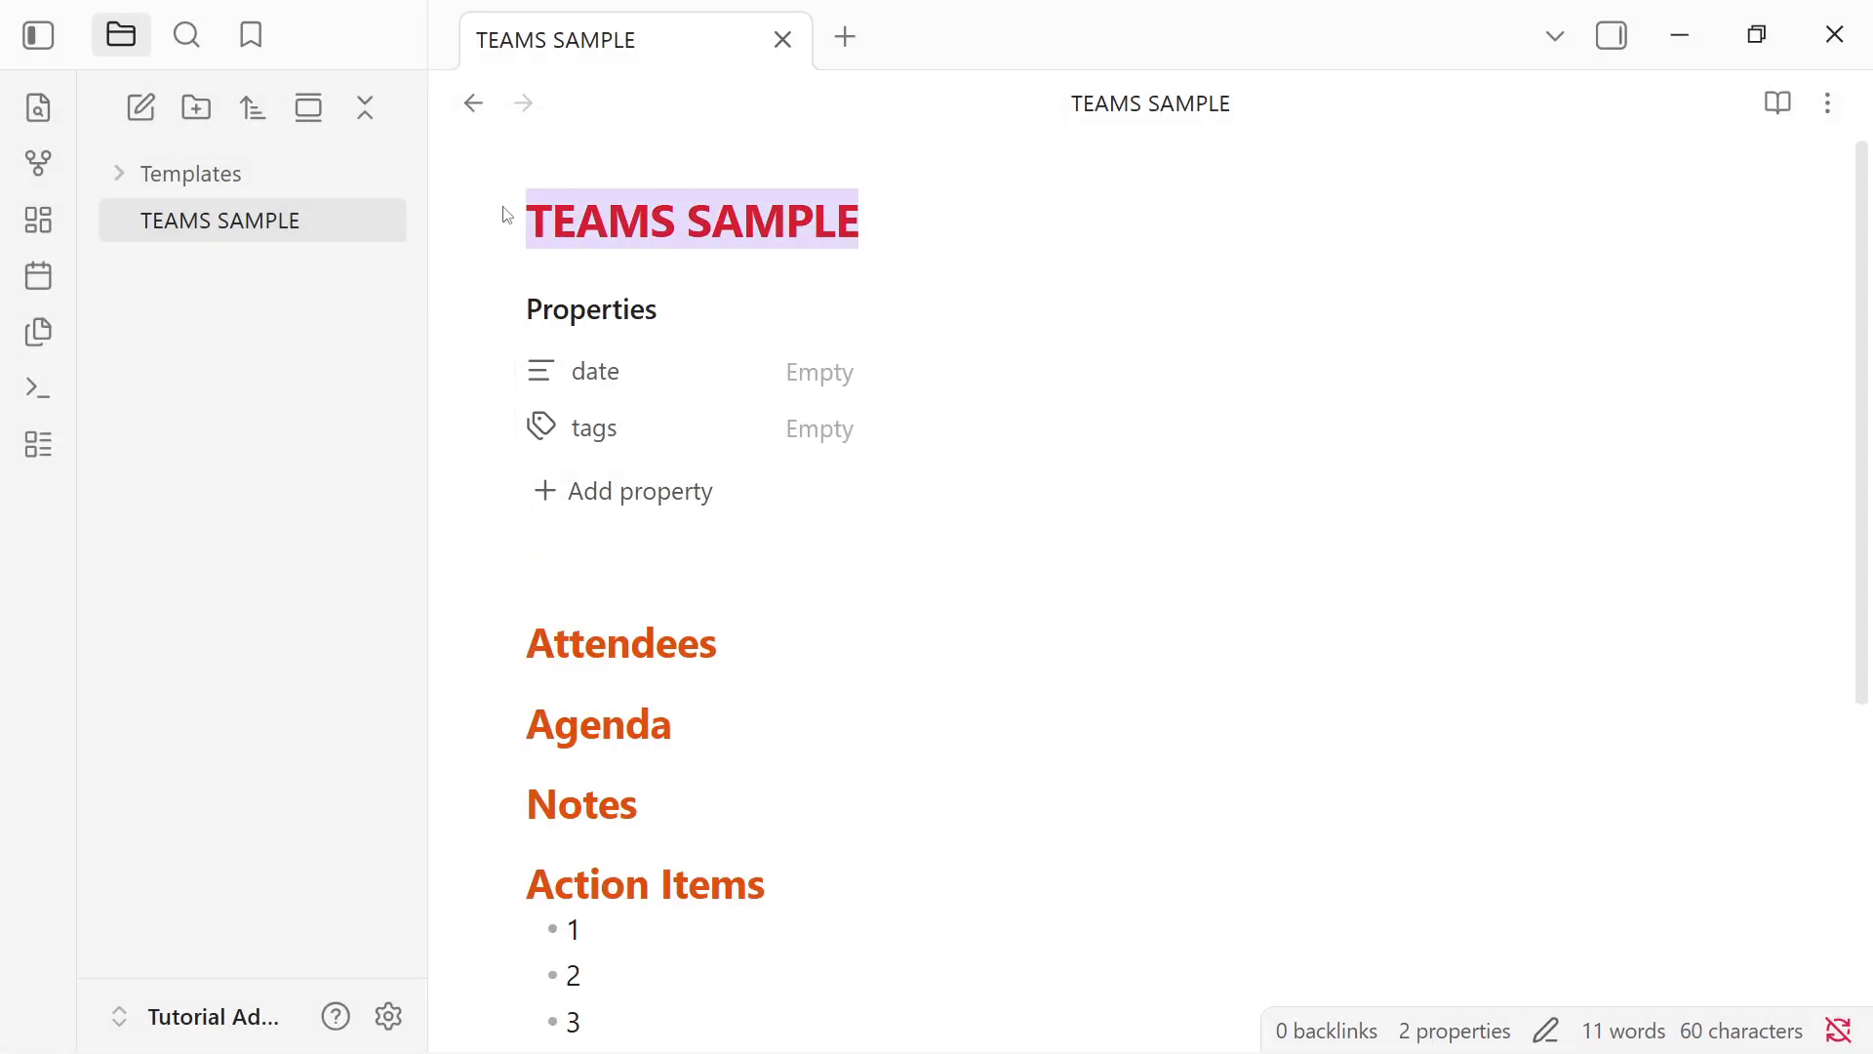
left_click(897, 223)
left_click_drag(764, 640, 515, 640)
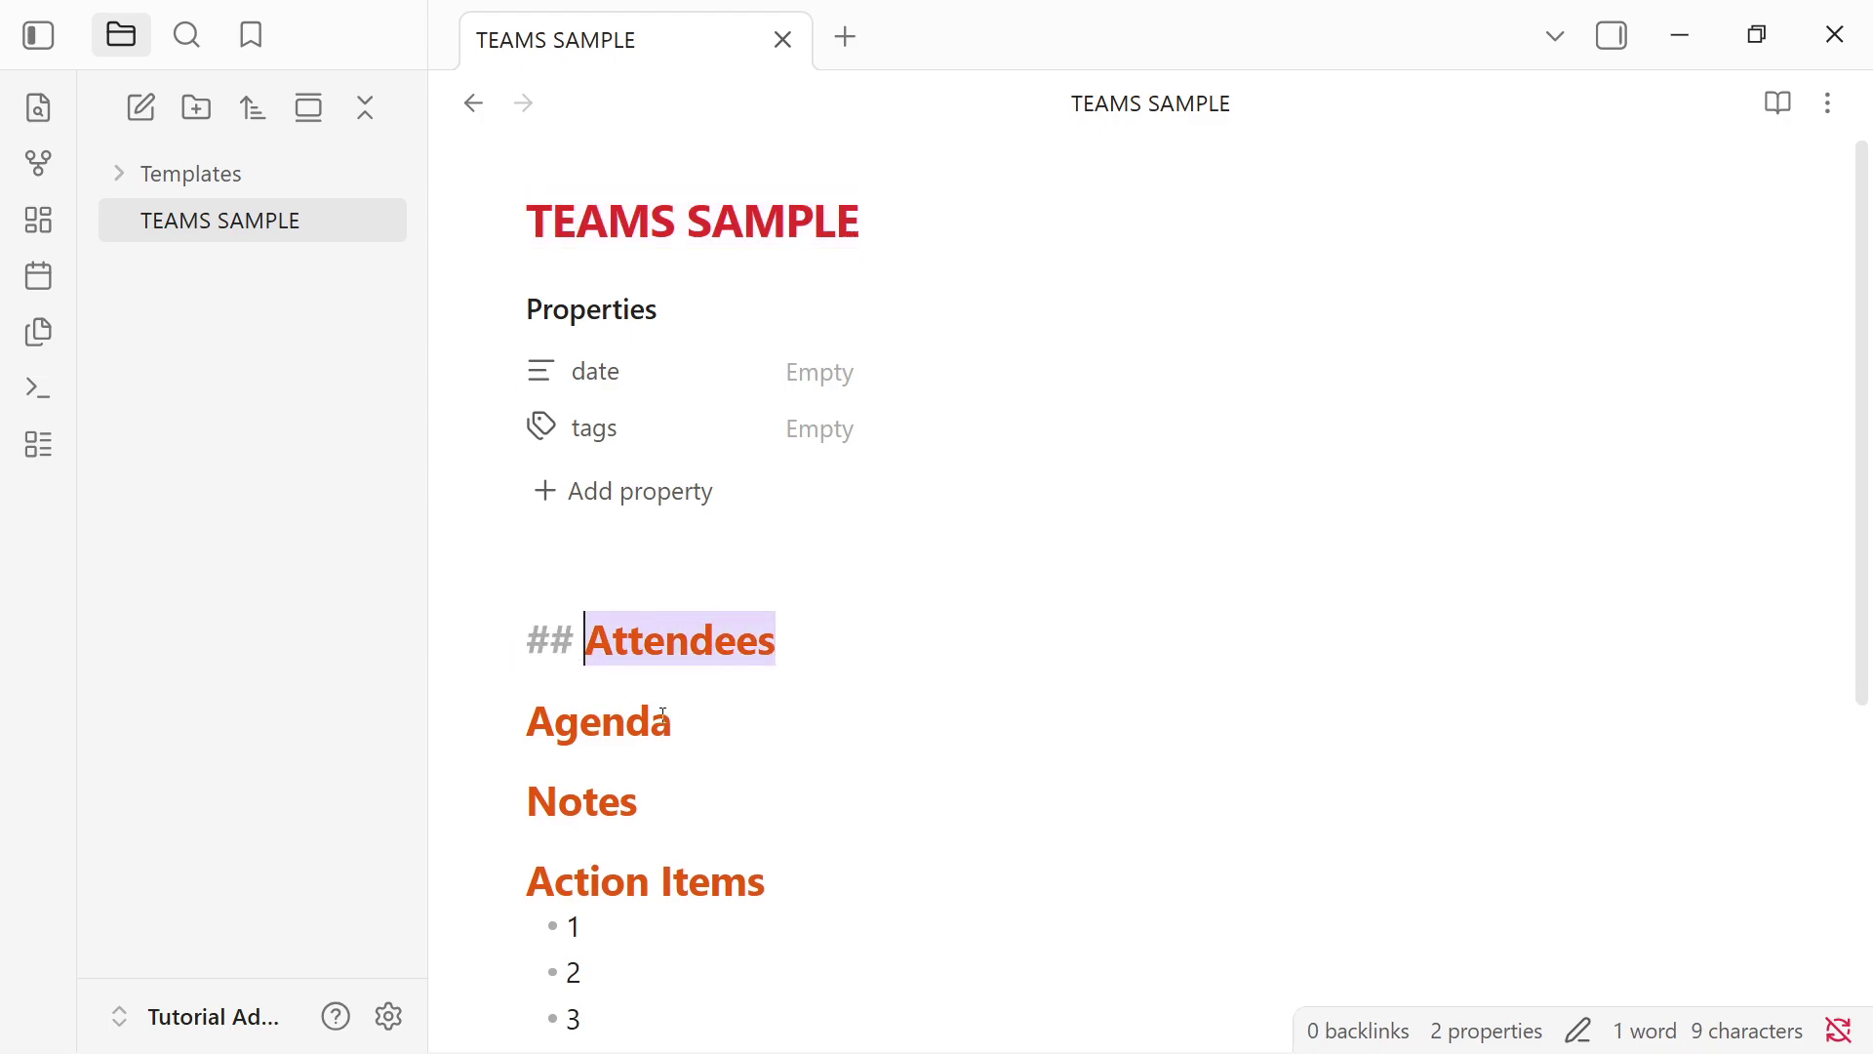
left_click_drag(685, 720, 525, 722)
left_click_drag(670, 810, 525, 802)
left_click_drag(787, 898, 525, 883)
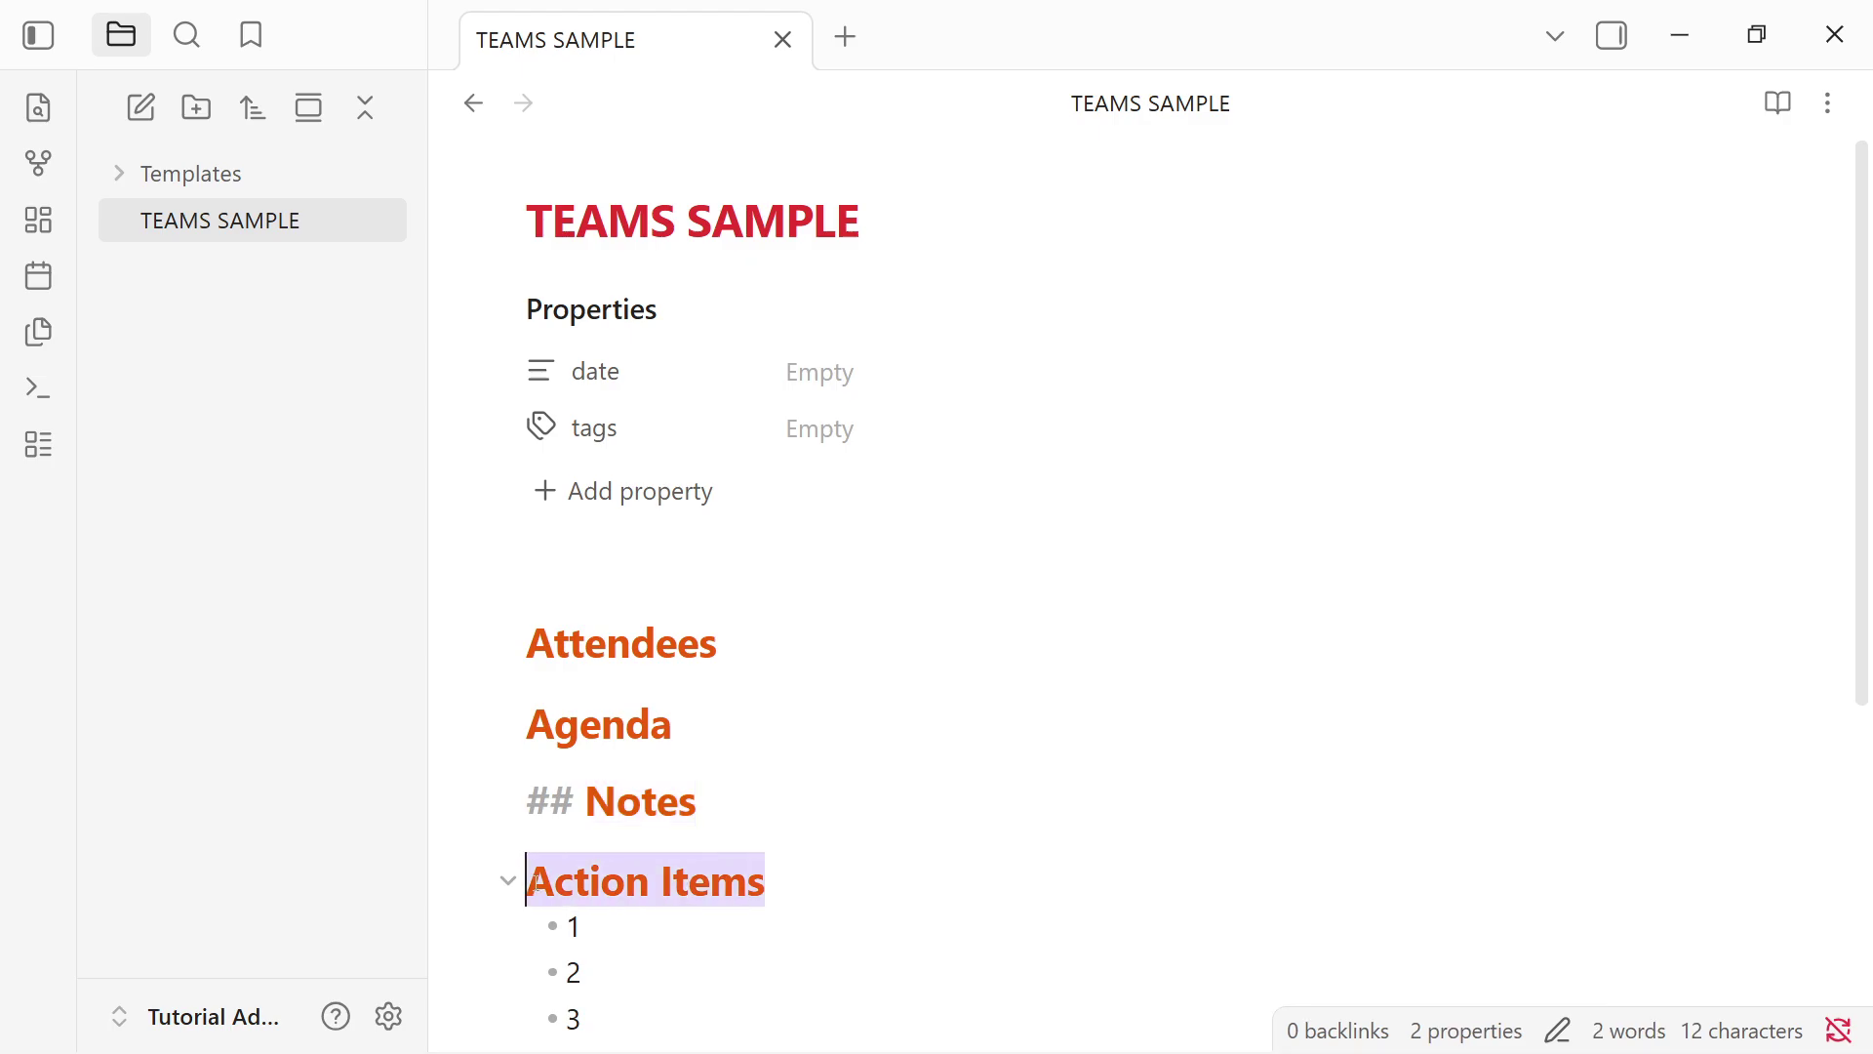
left_click(886, 882)
left_click(885, 624)
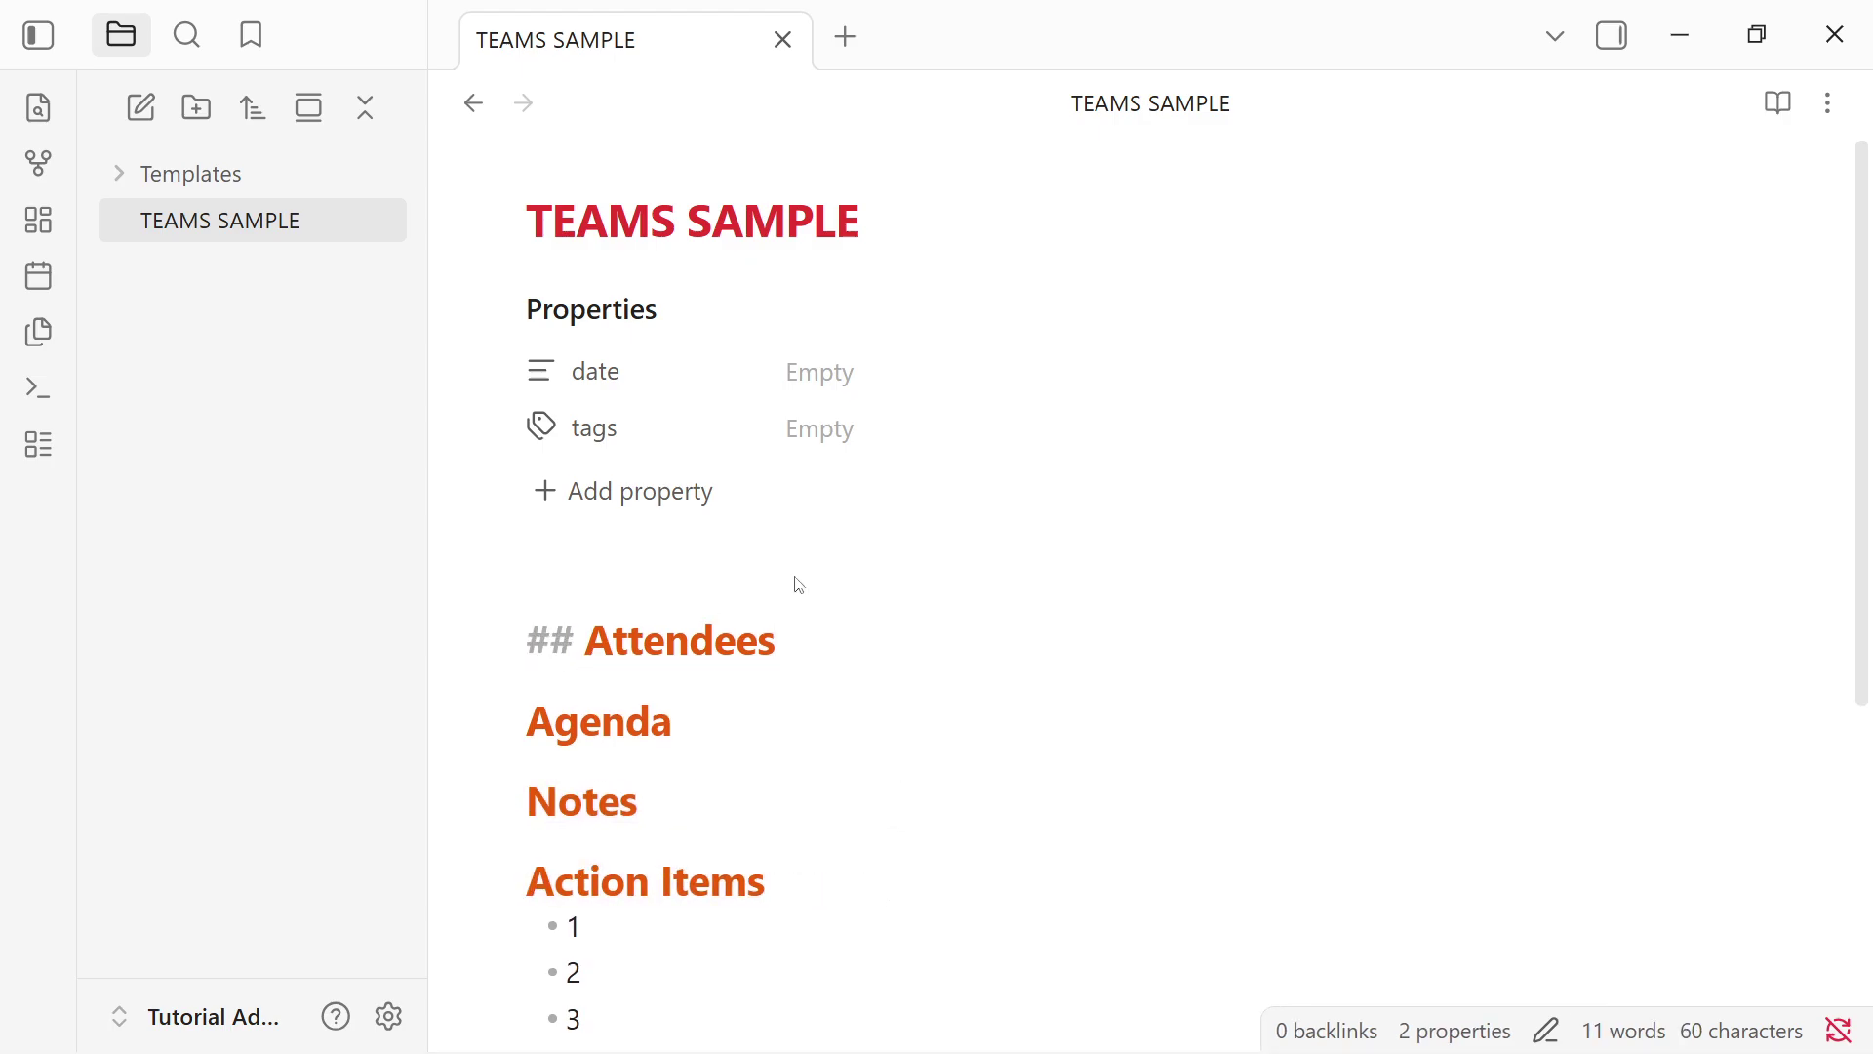
Find the Templater community plugin, install and enable it, and return to the note
left_click(399, 1017)
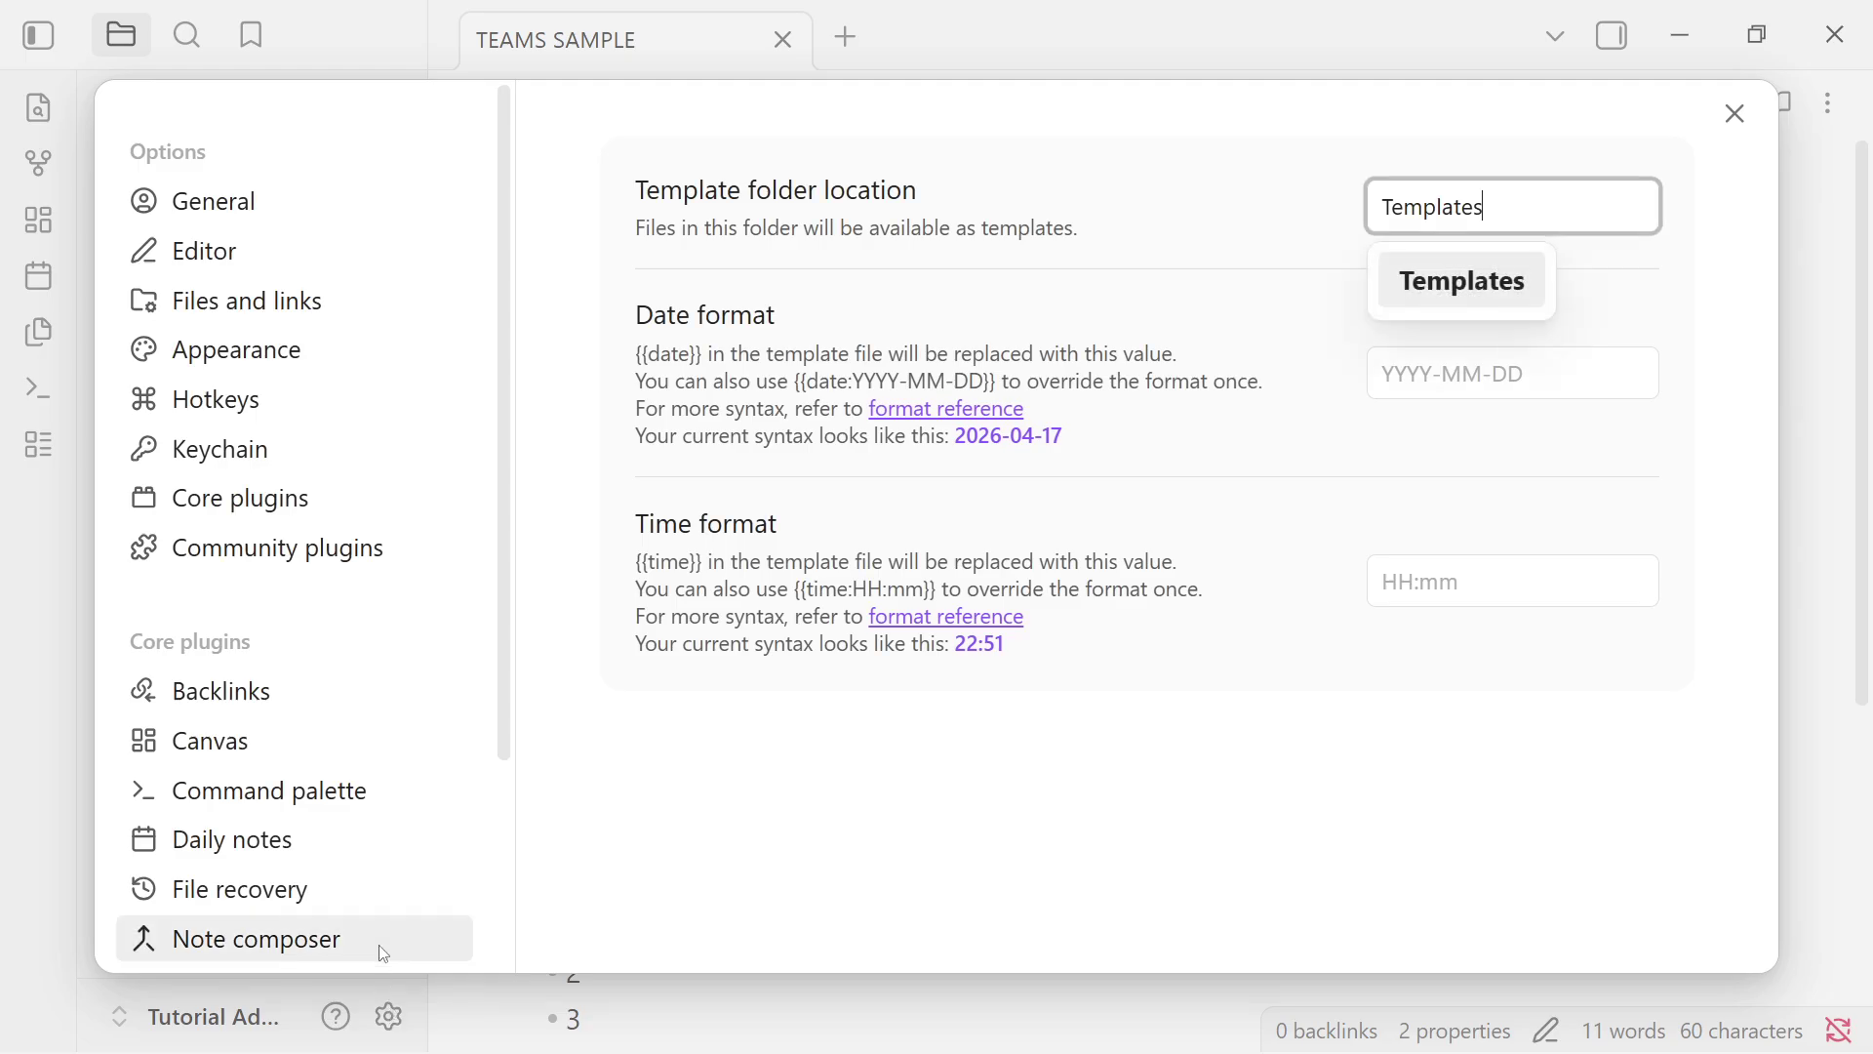
left_click(385, 551)
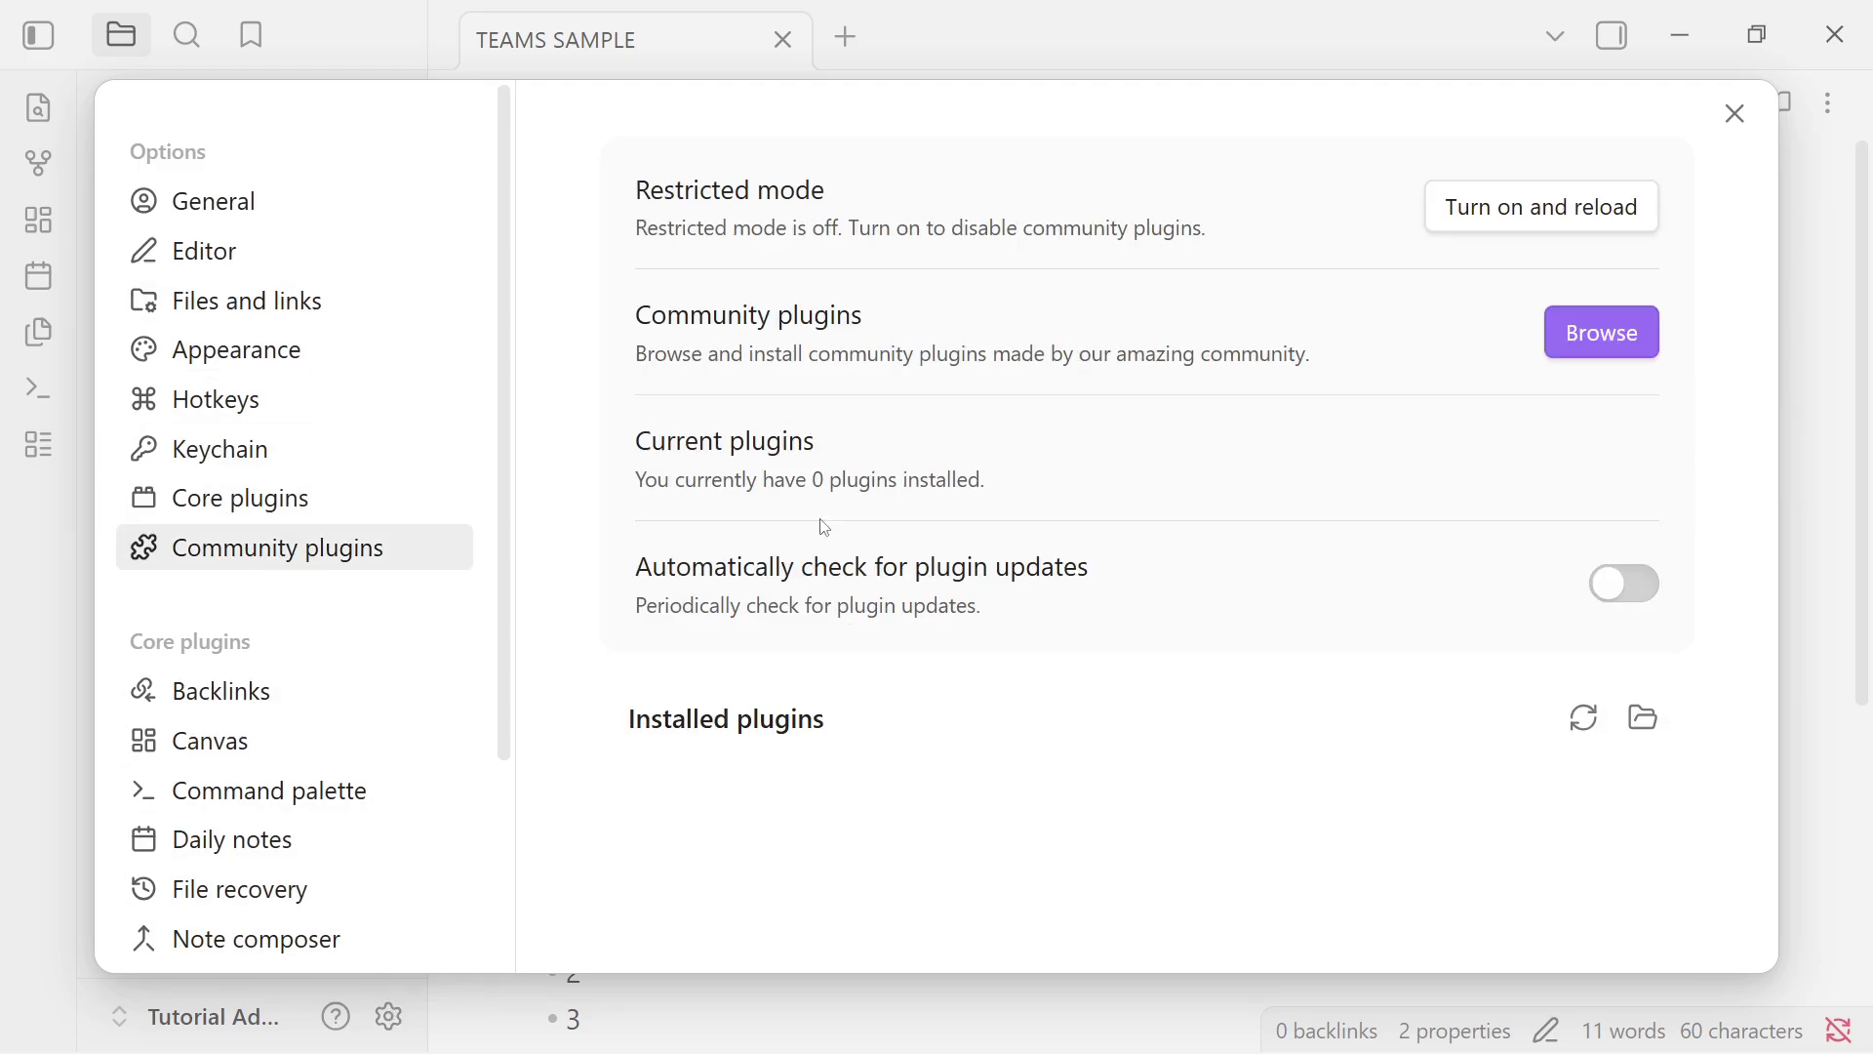
left_click(1614, 314)
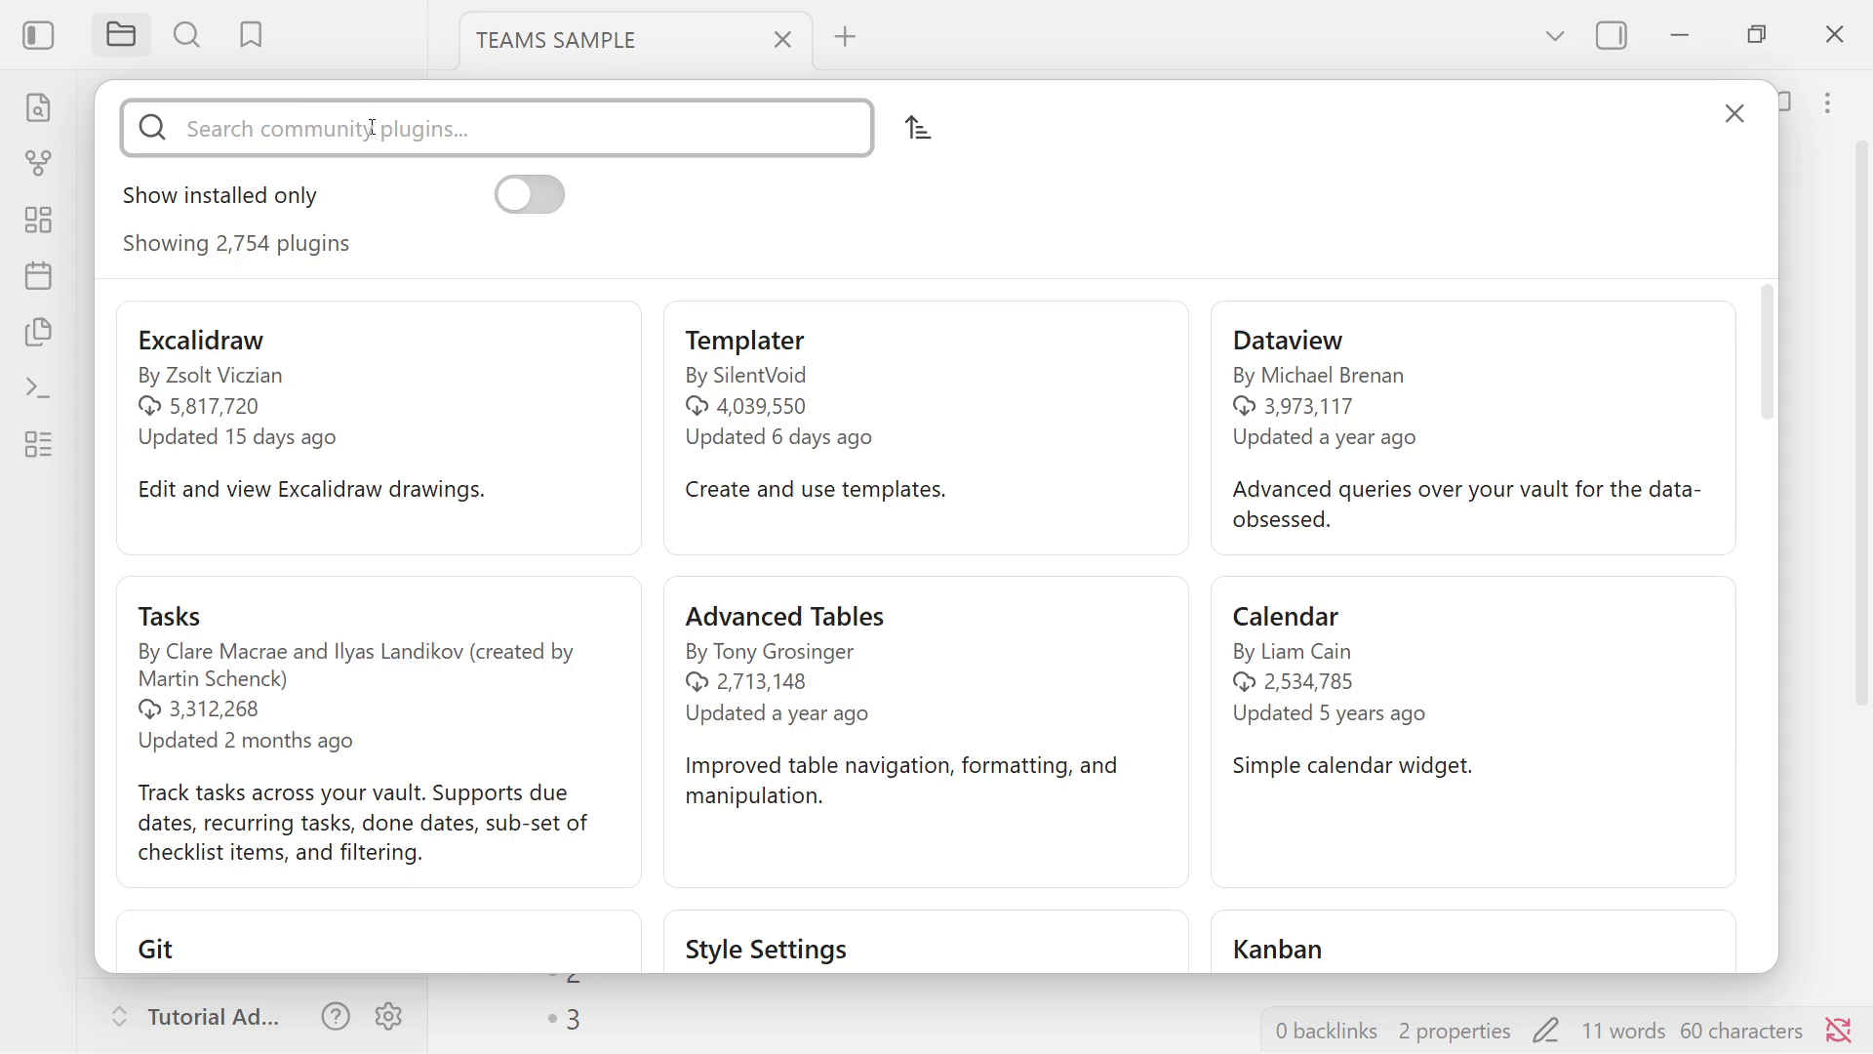
type("TEMPLATER")
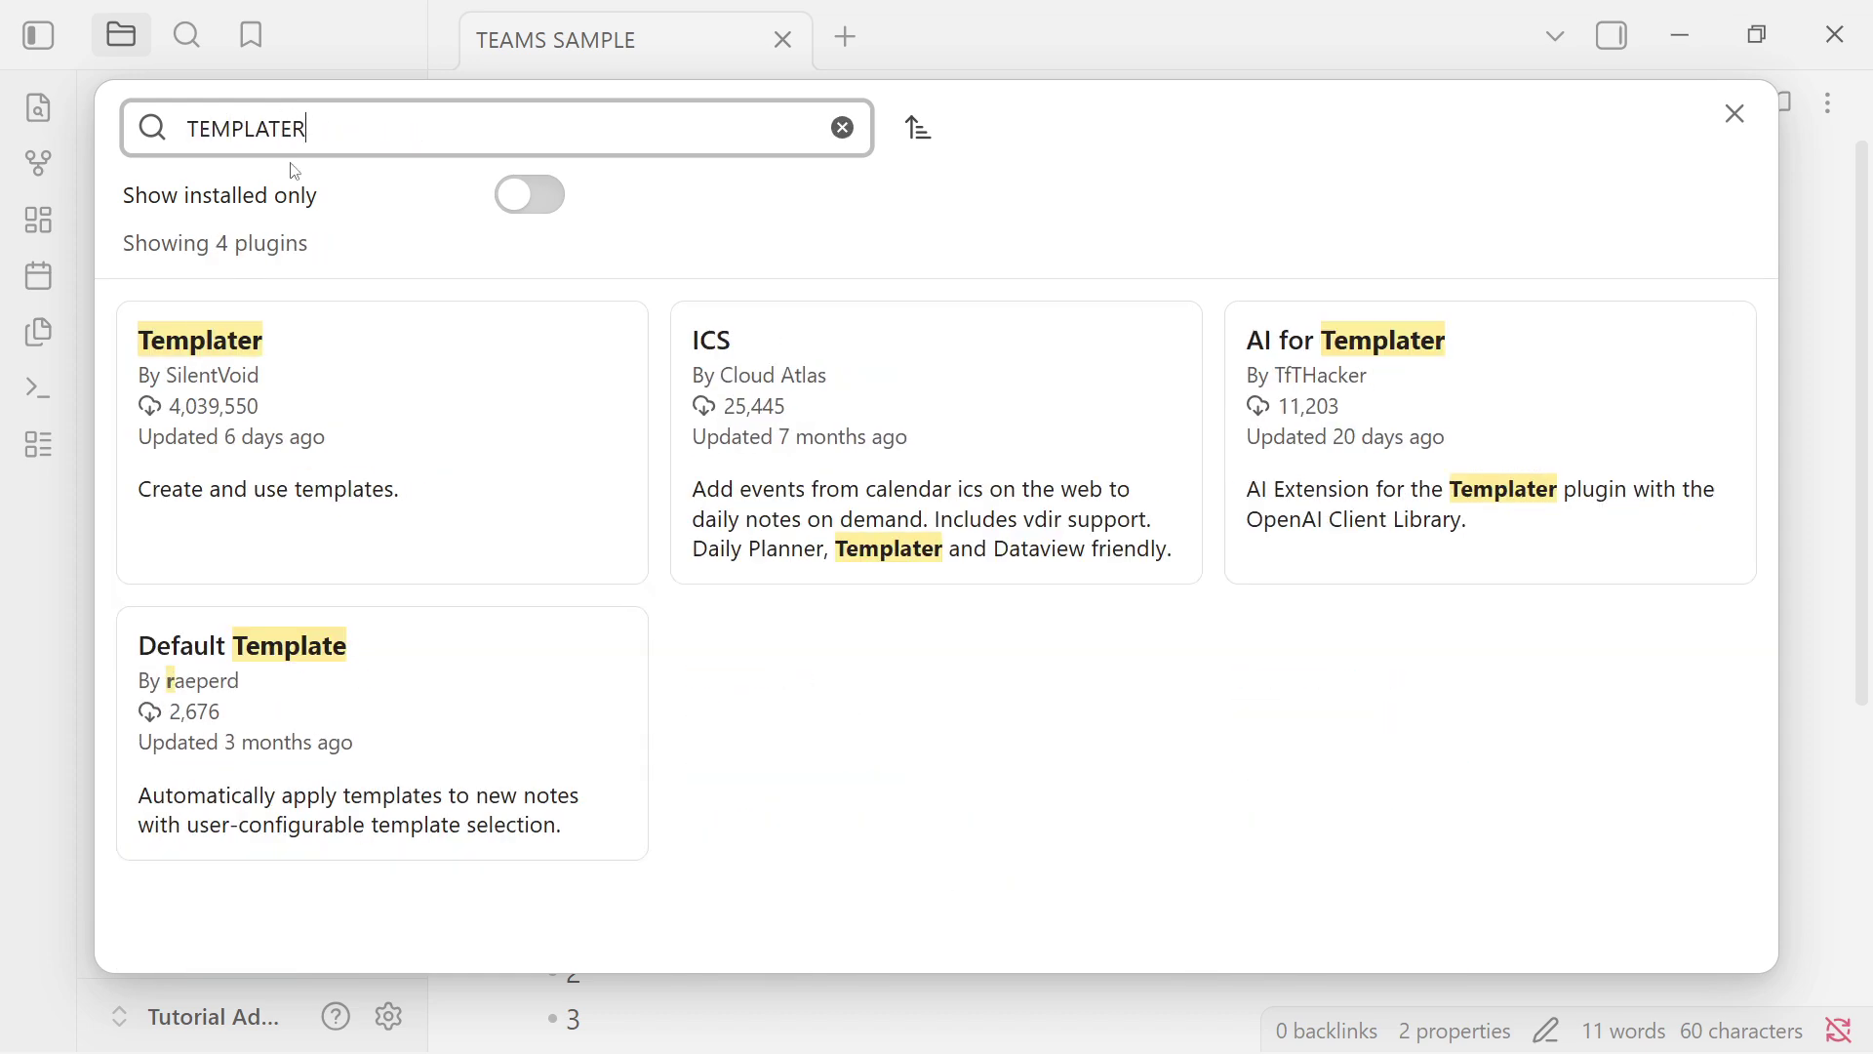
left_click(320, 446)
left_click(743, 576)
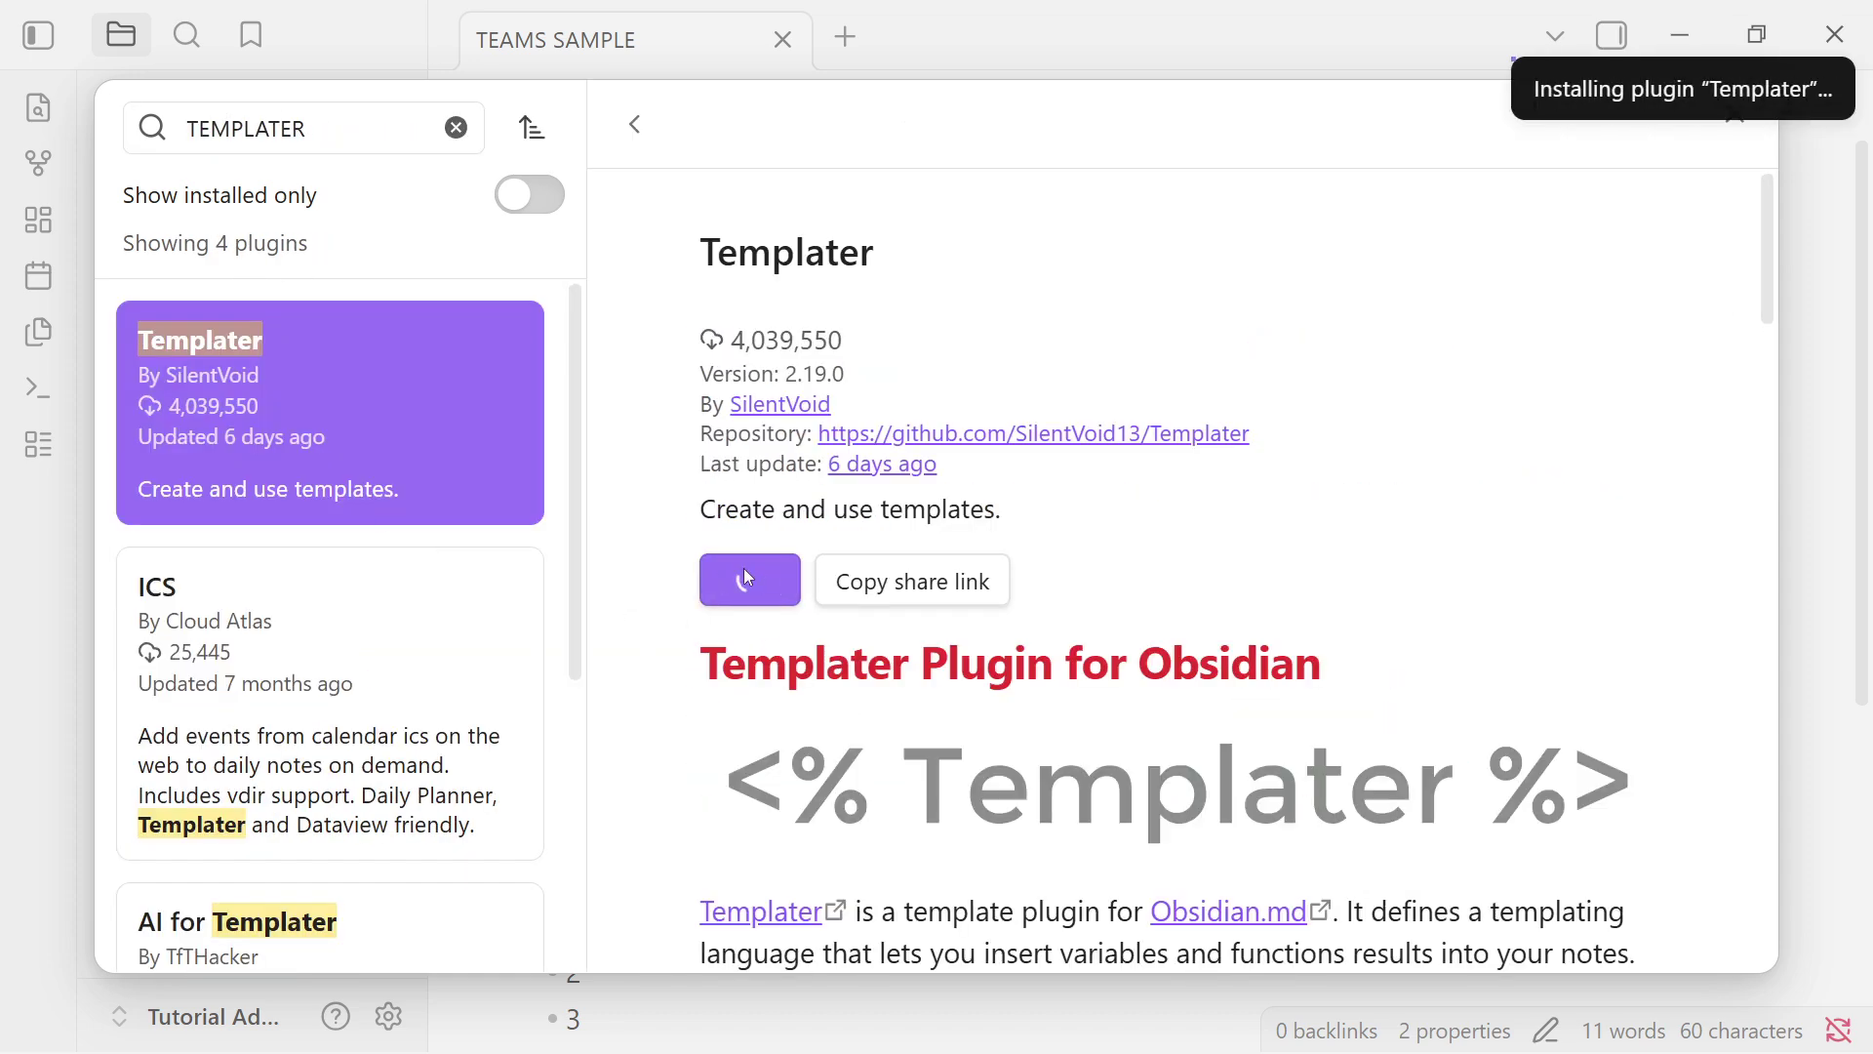
left_click(758, 575)
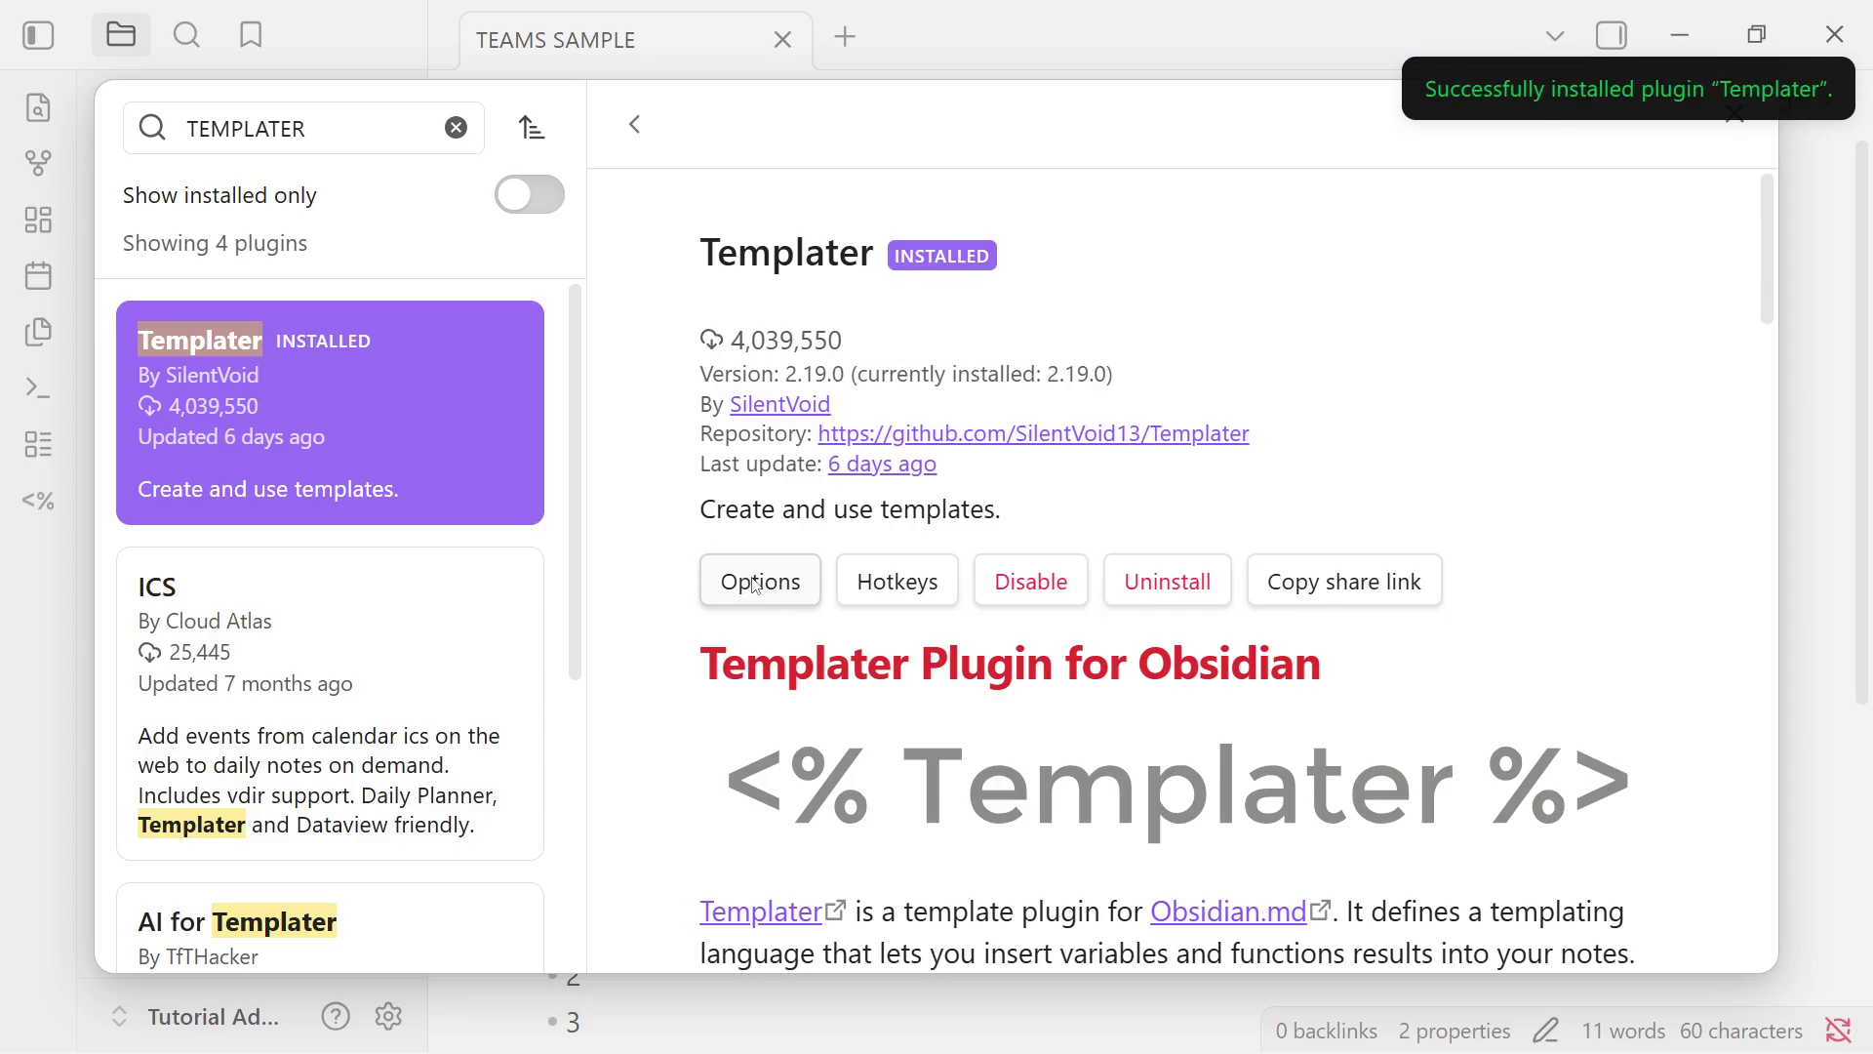
left_click(1736, 114)
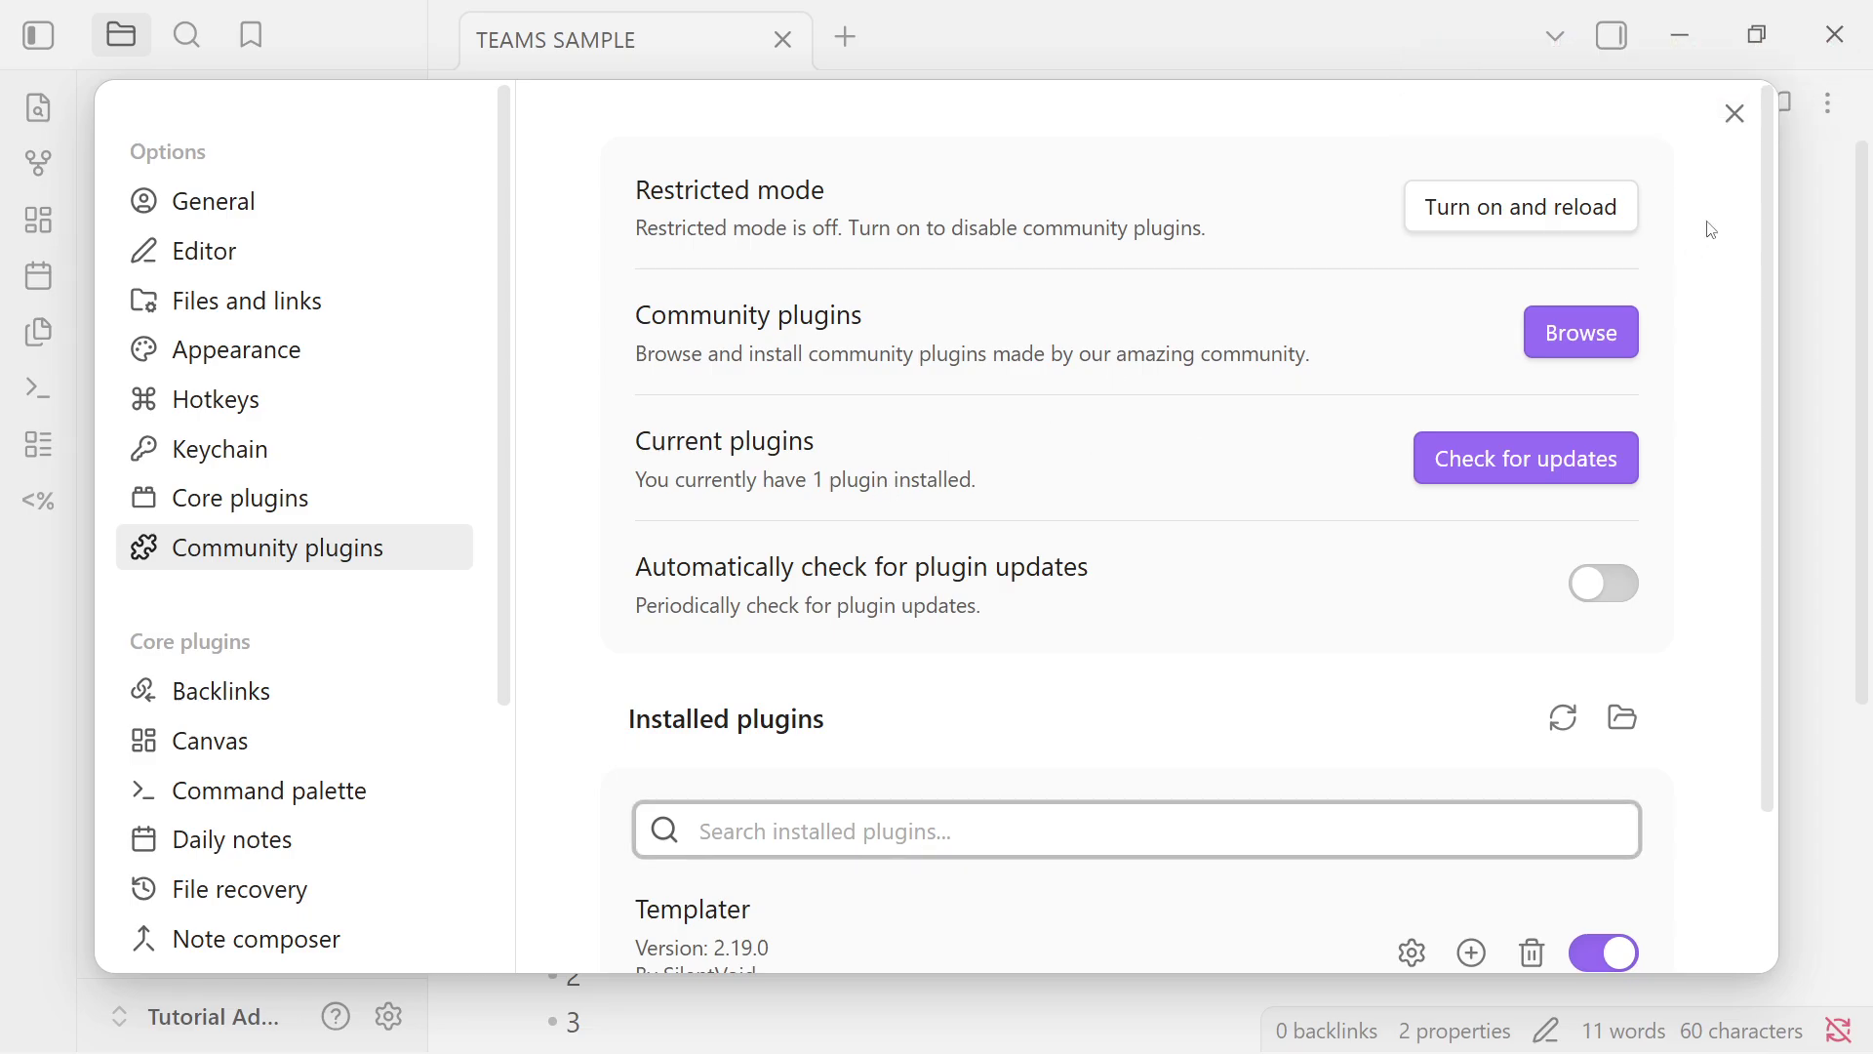
left_click(1733, 115)
Create a new top-level folder in the vault named Projects
right_click(302, 453)
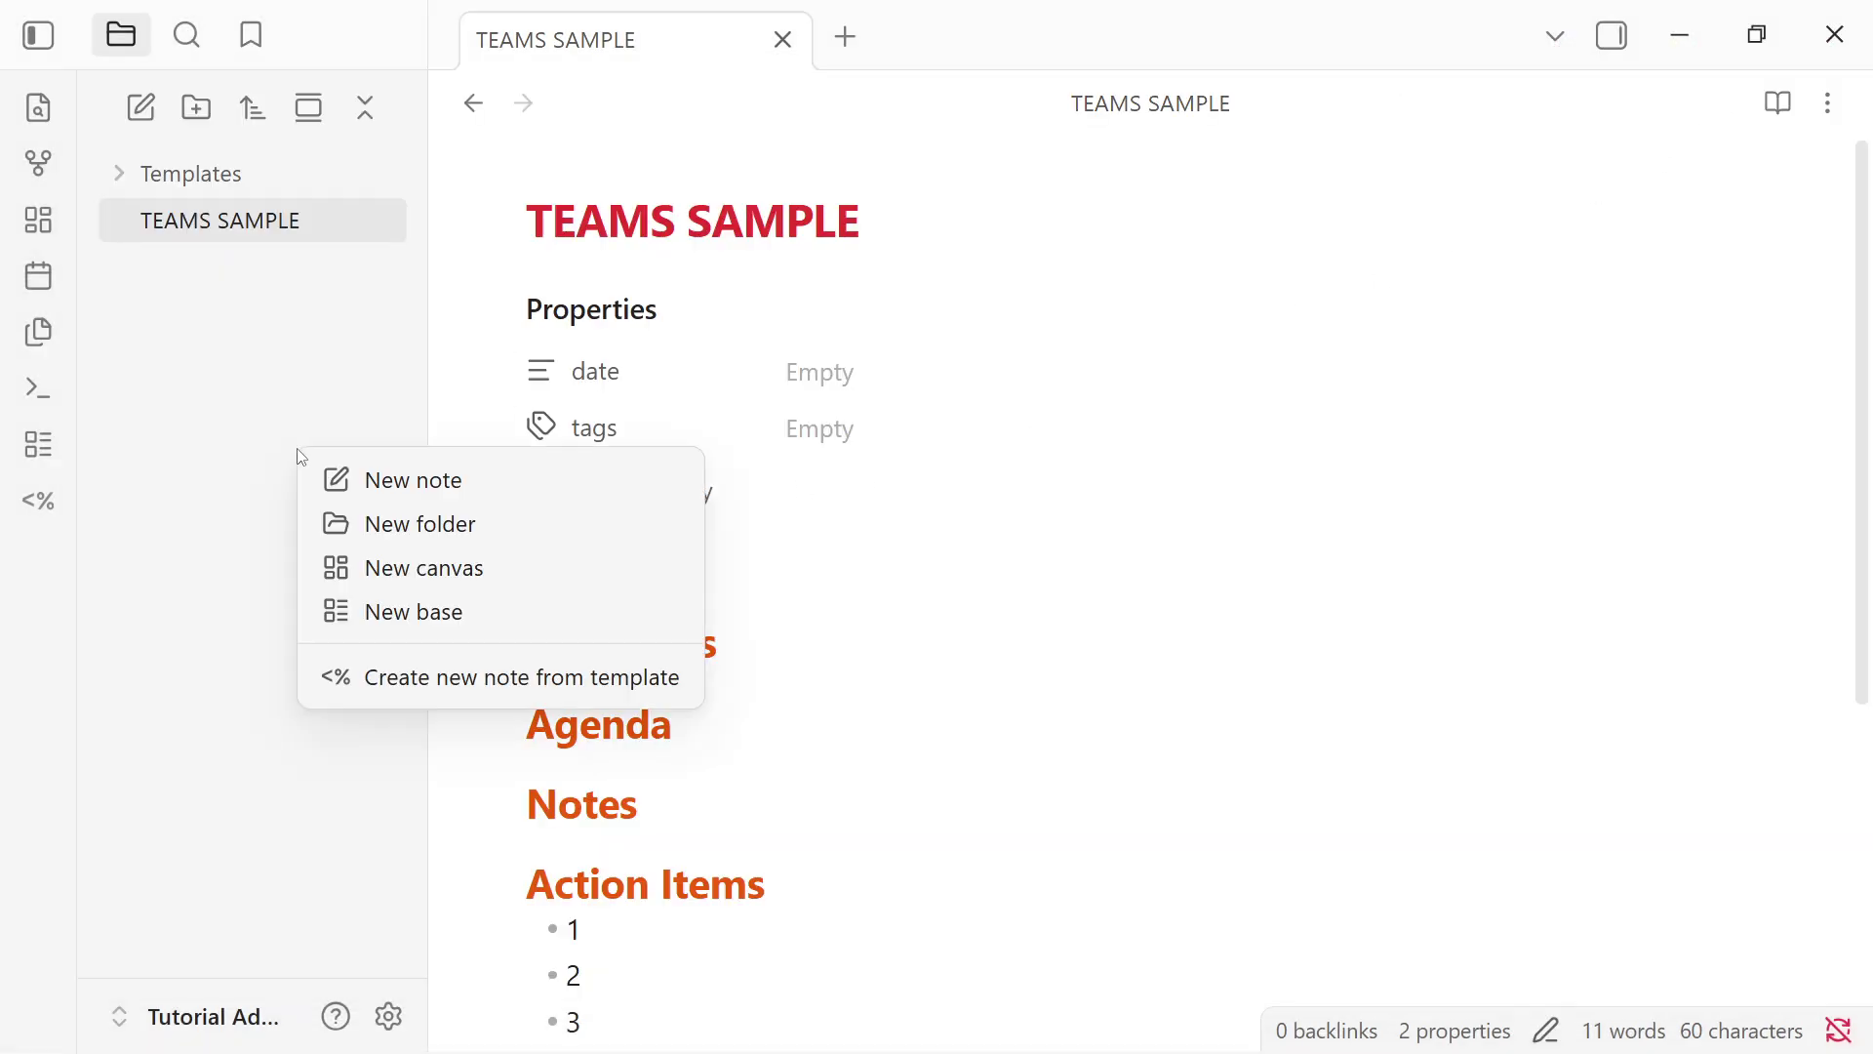
left_click(368, 533)
left_click(245, 221)
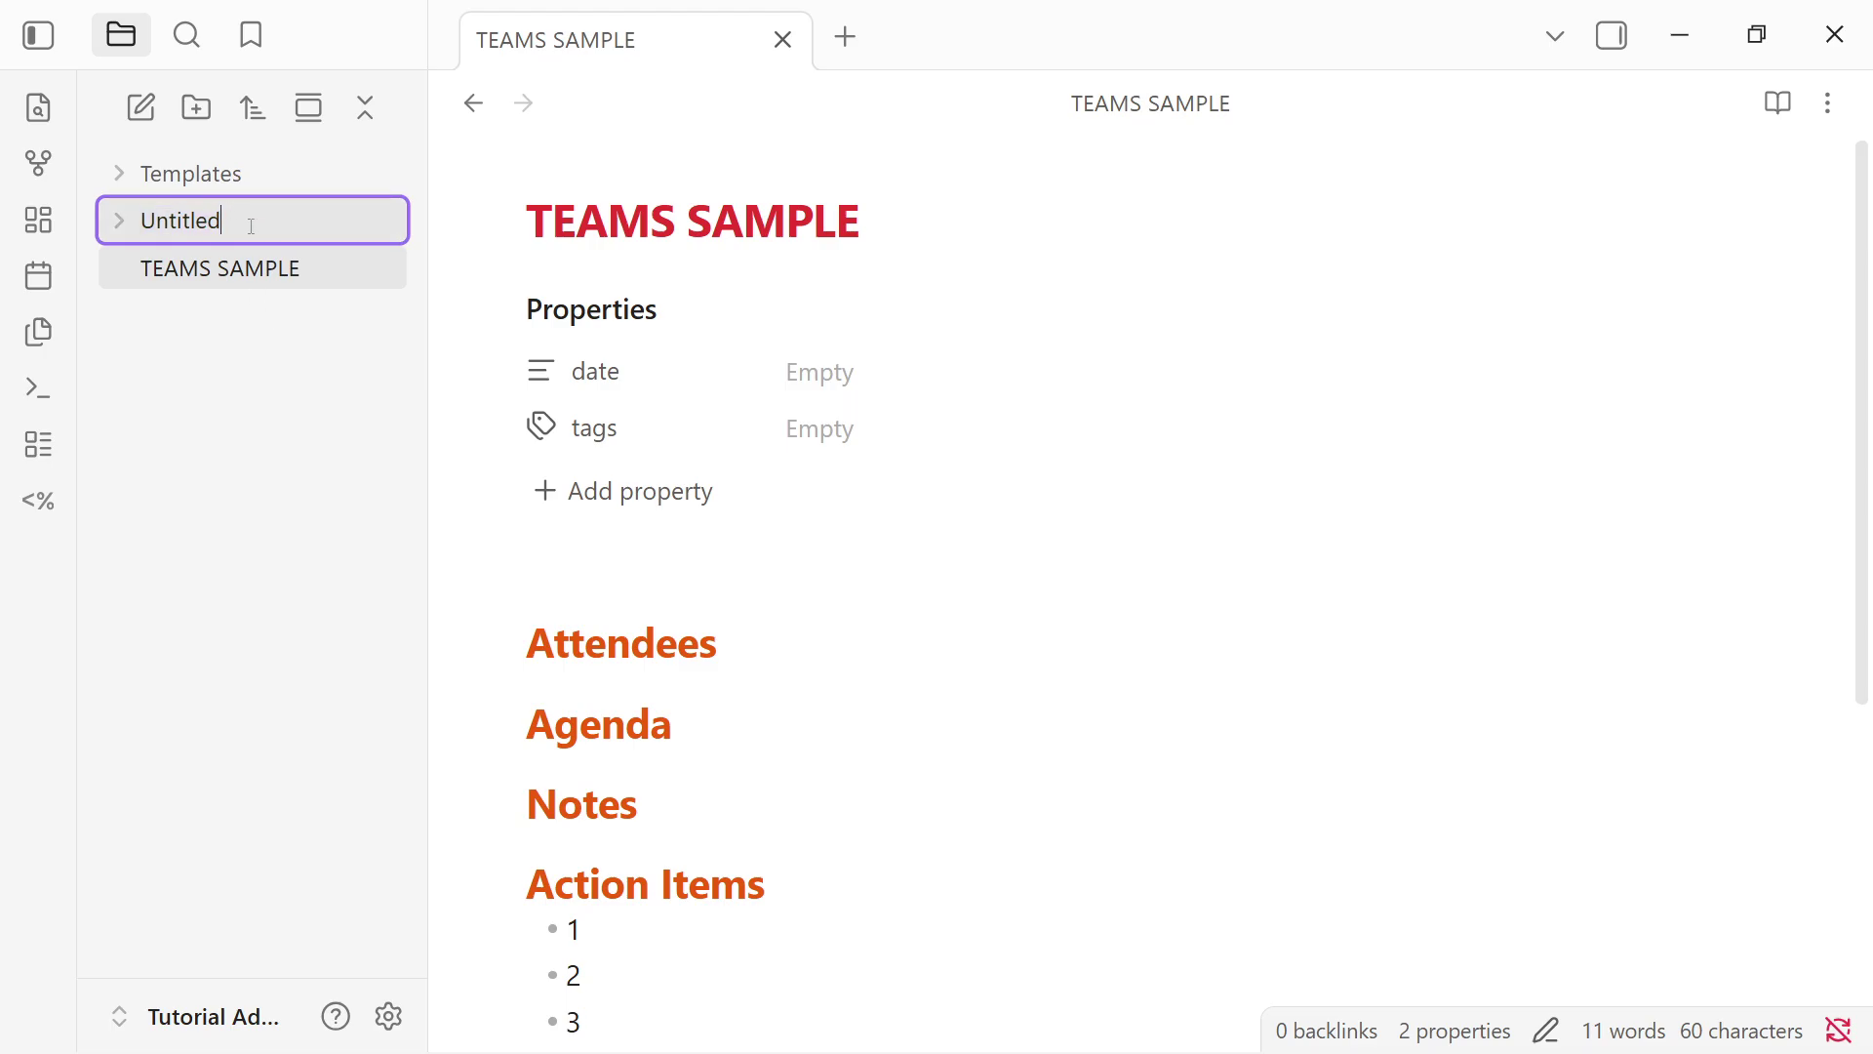
double_click(245, 222)
type("pROJECT")
key("ctrl+a")
type("Projects")
key("Return")
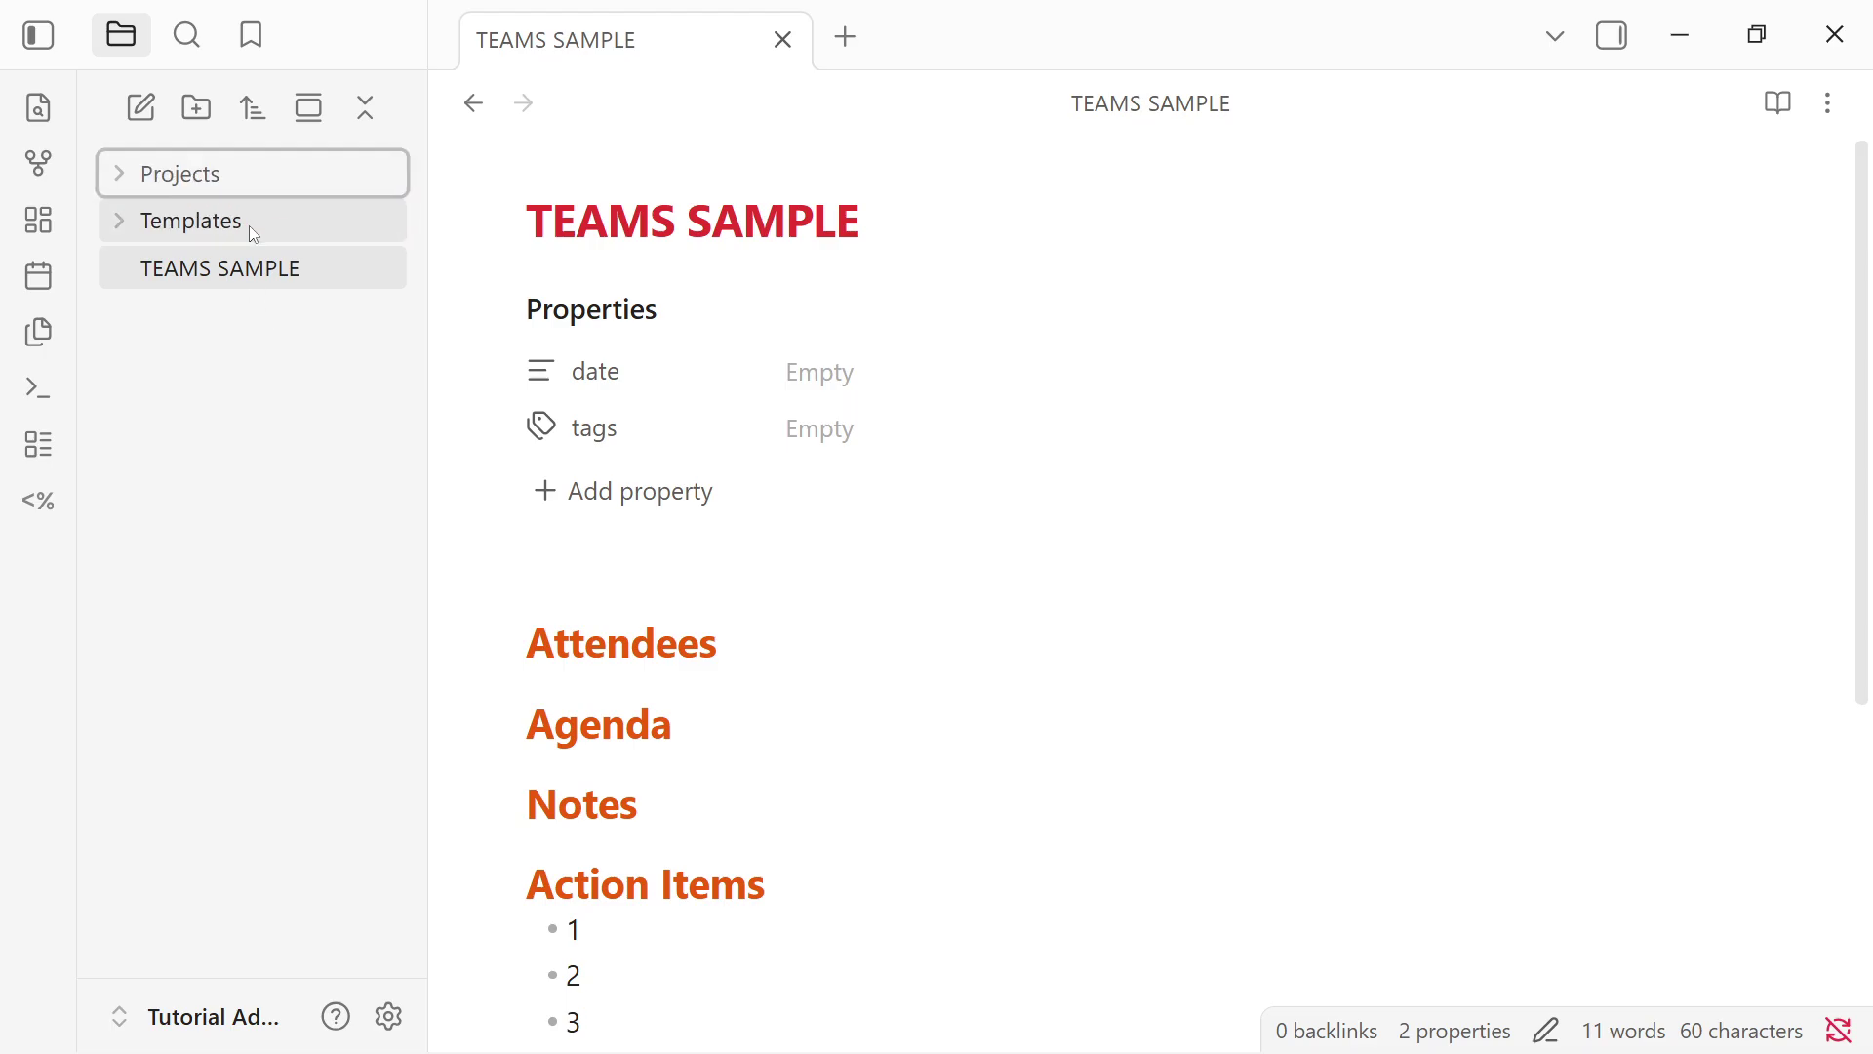
Set the template folder location in the Templater plugin settings to Templates
left_click(388, 1017)
scroll(260, 803, "down", 5)
left_click(251, 907)
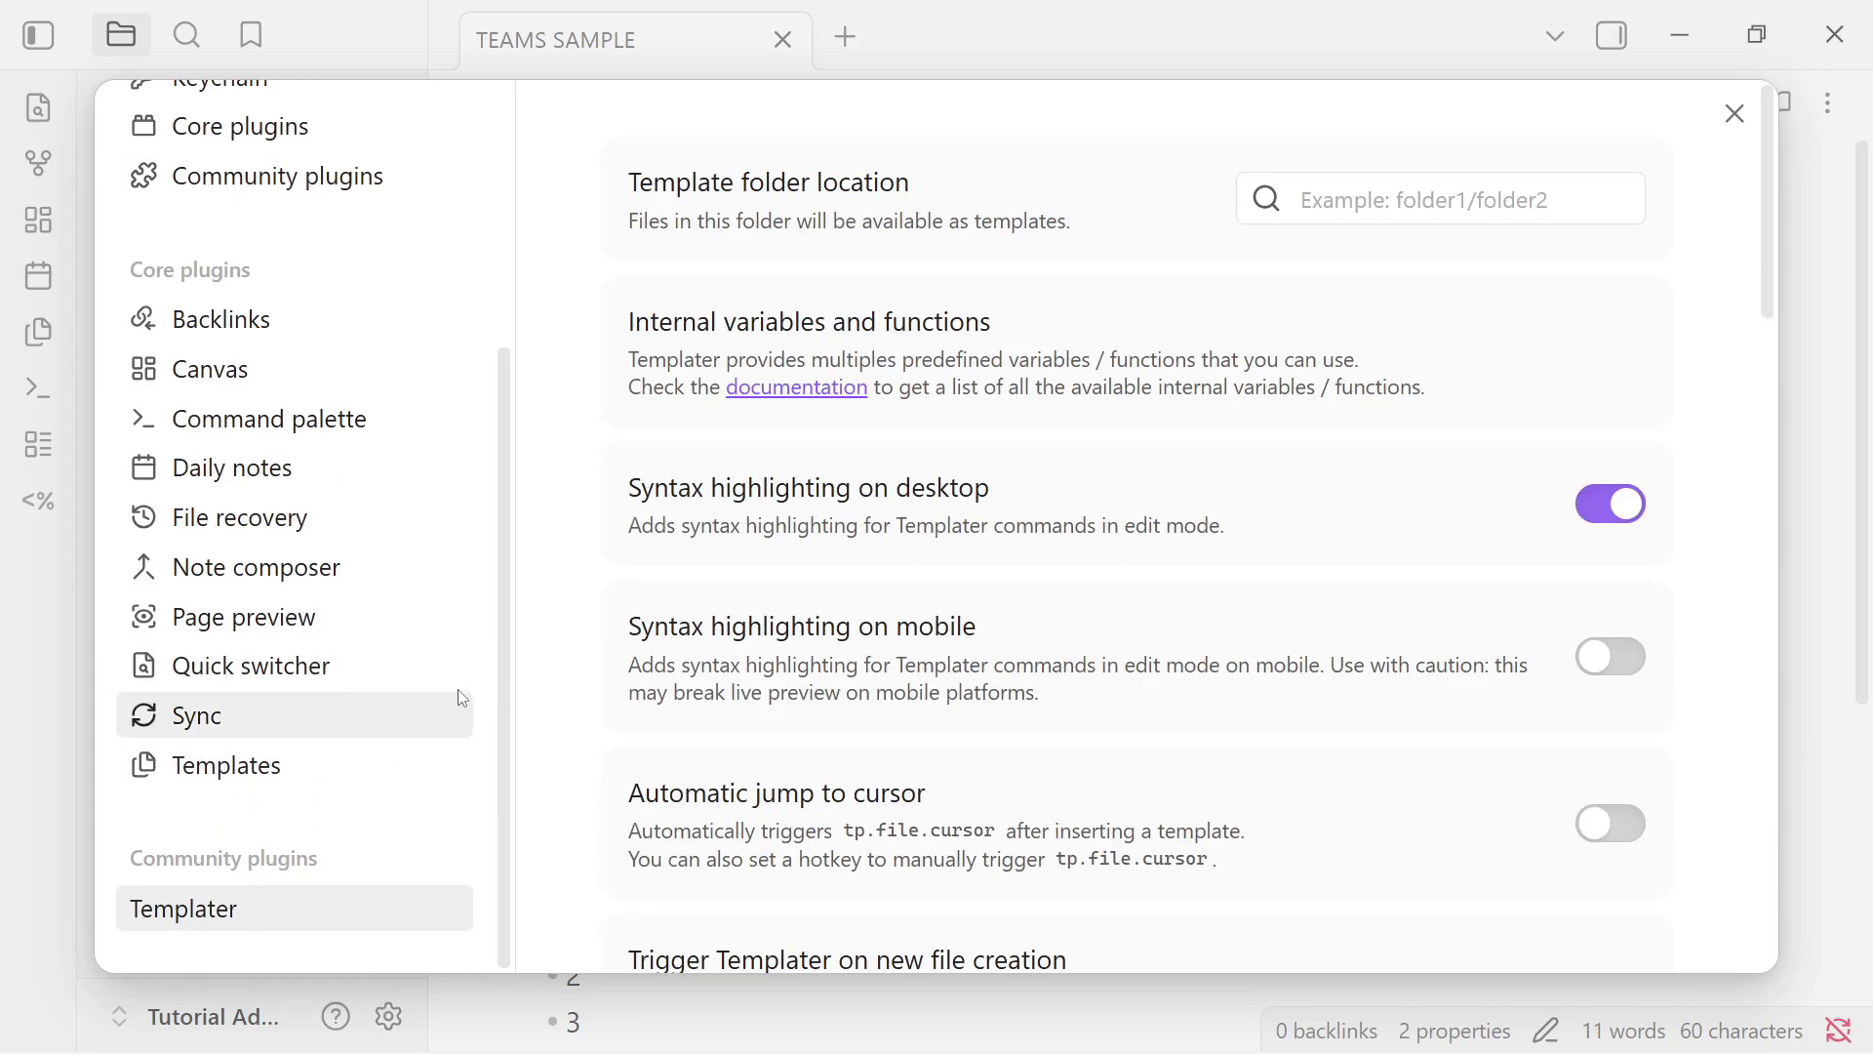
left_click(1405, 213)
left_click(1384, 326)
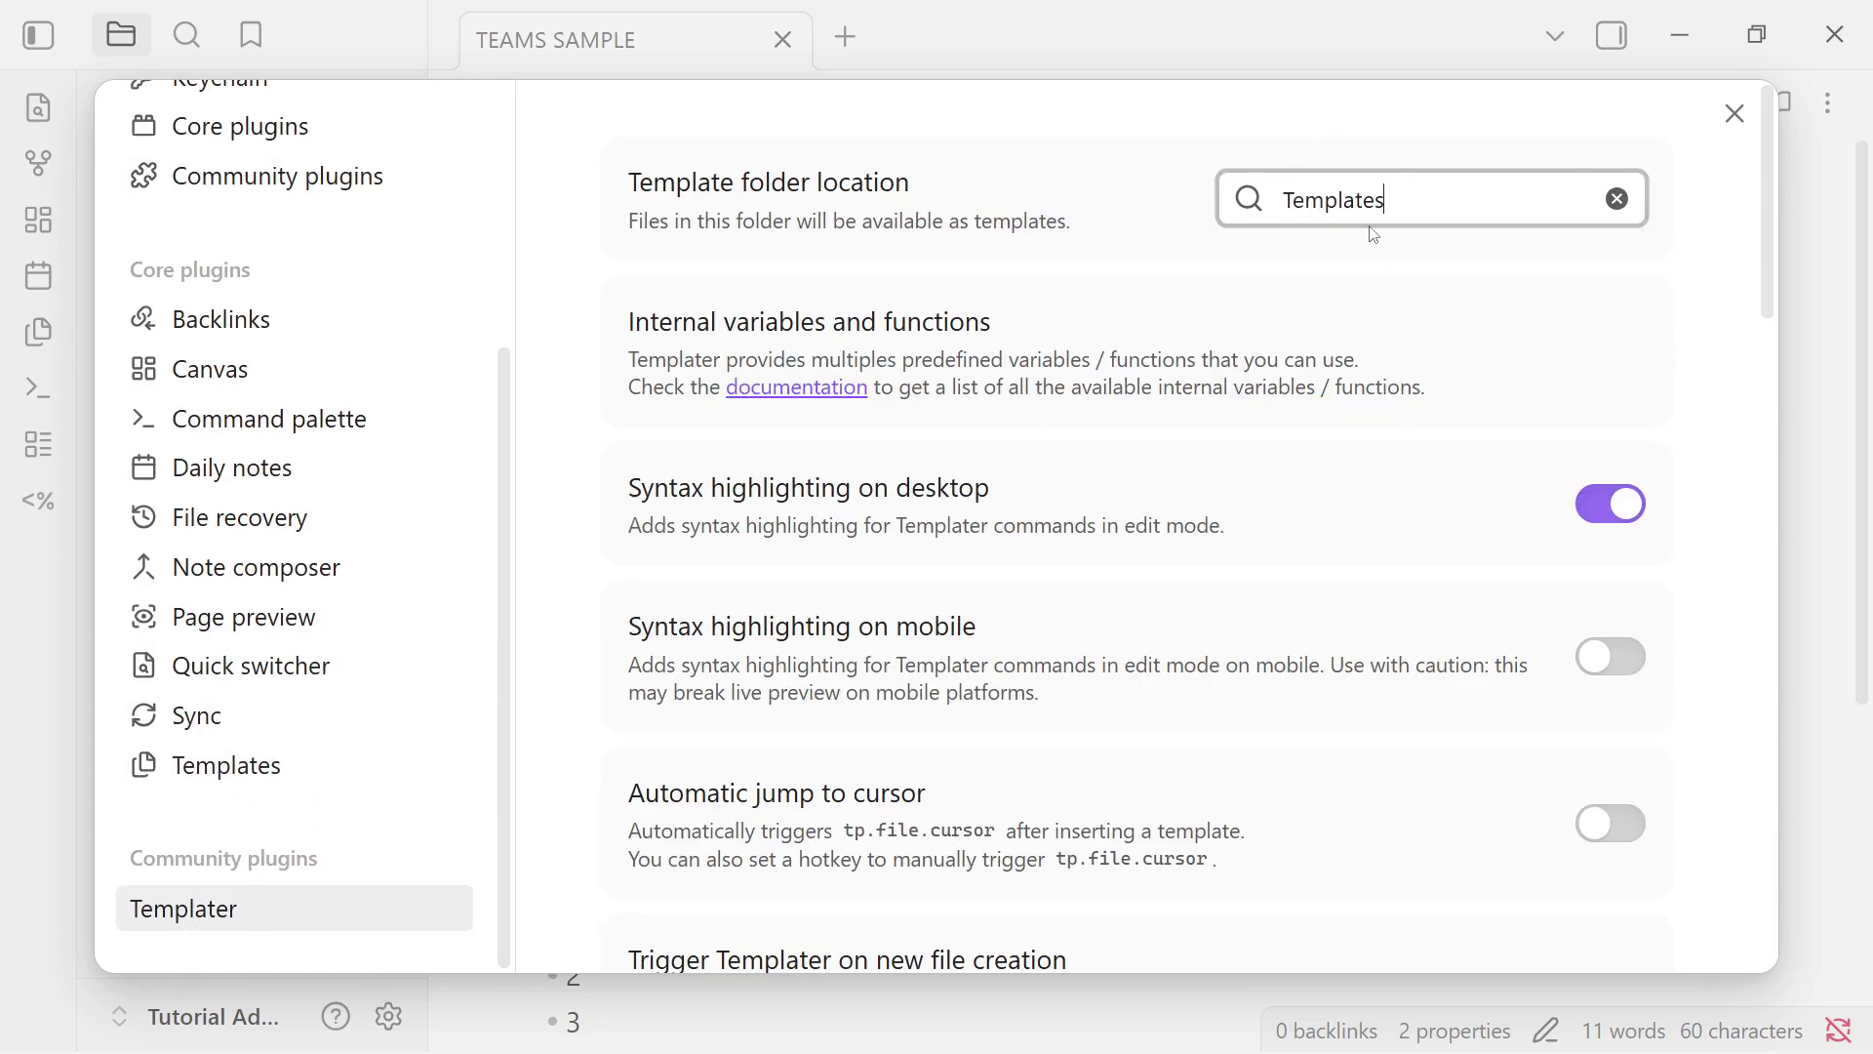
left_click_drag(1385, 200, 1225, 195)
left_click(871, 195)
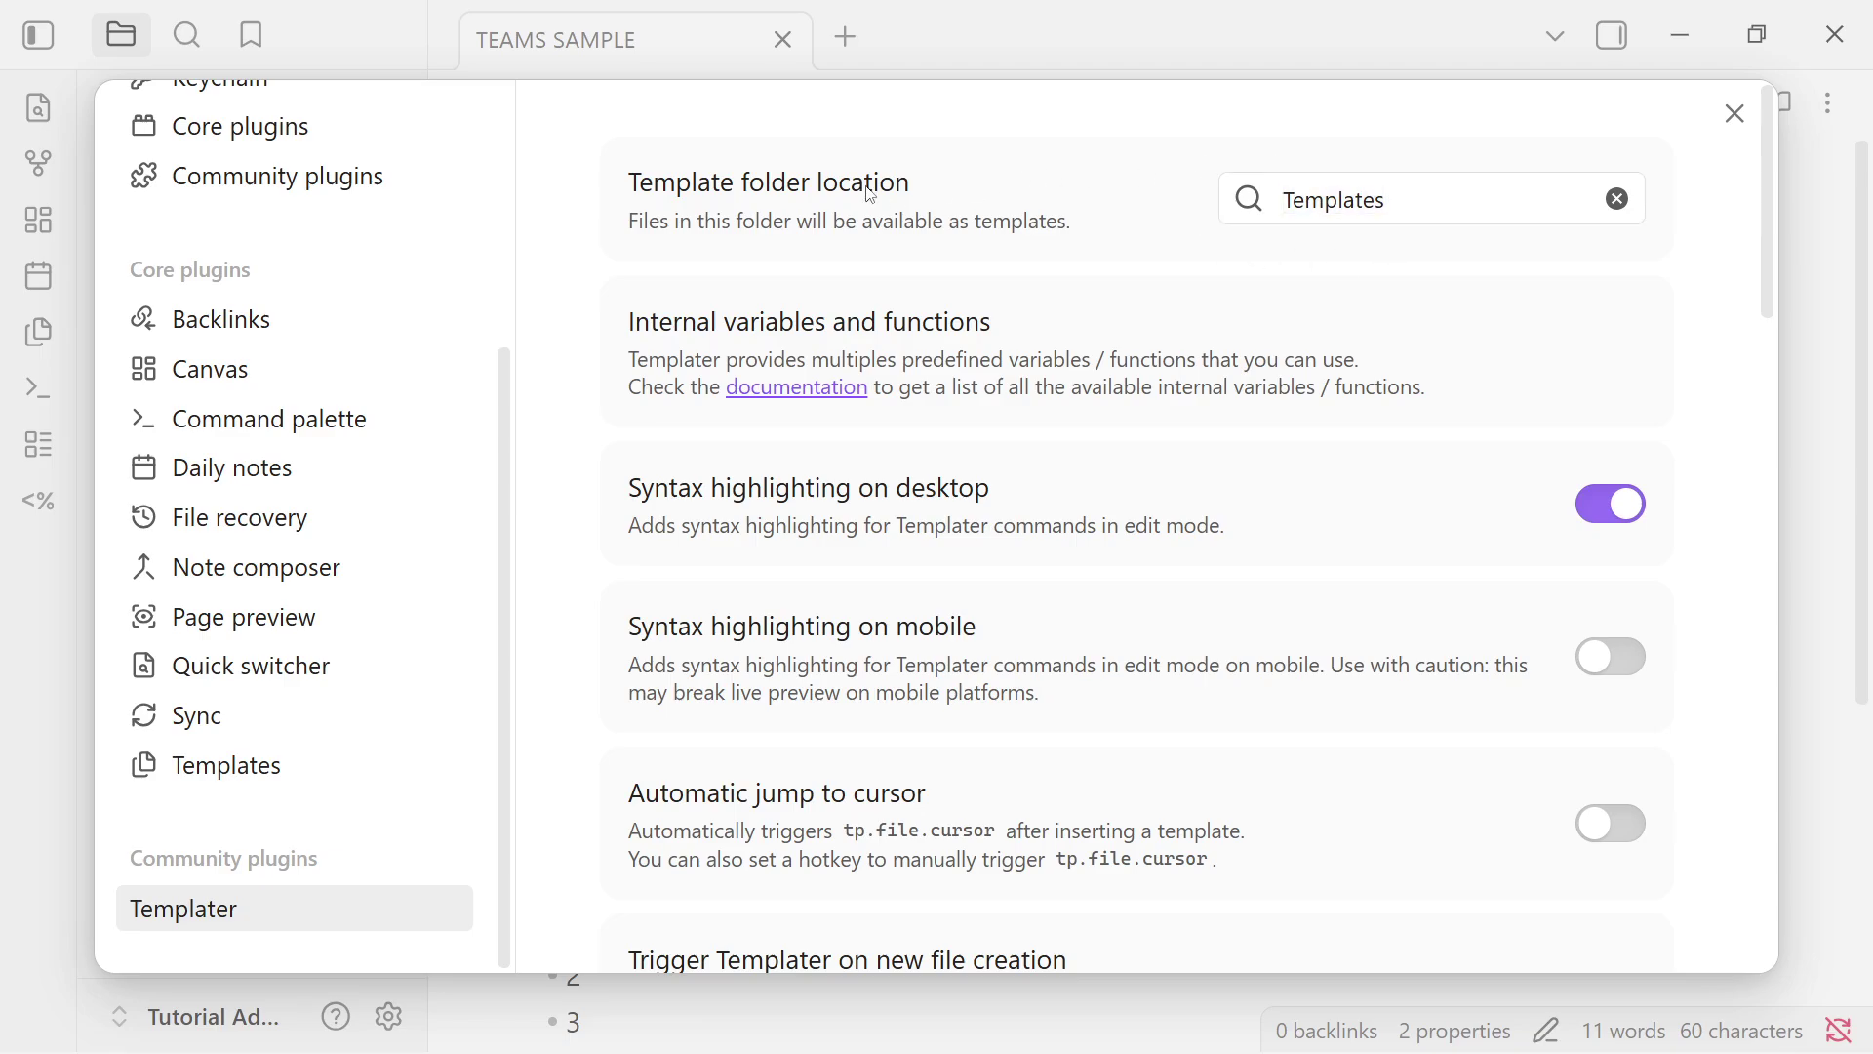
Review the other Templater settings, including new file triggers, template hotkeys, startup templates and user scripts, and close the settings
scroll(859, 356, "down", 10)
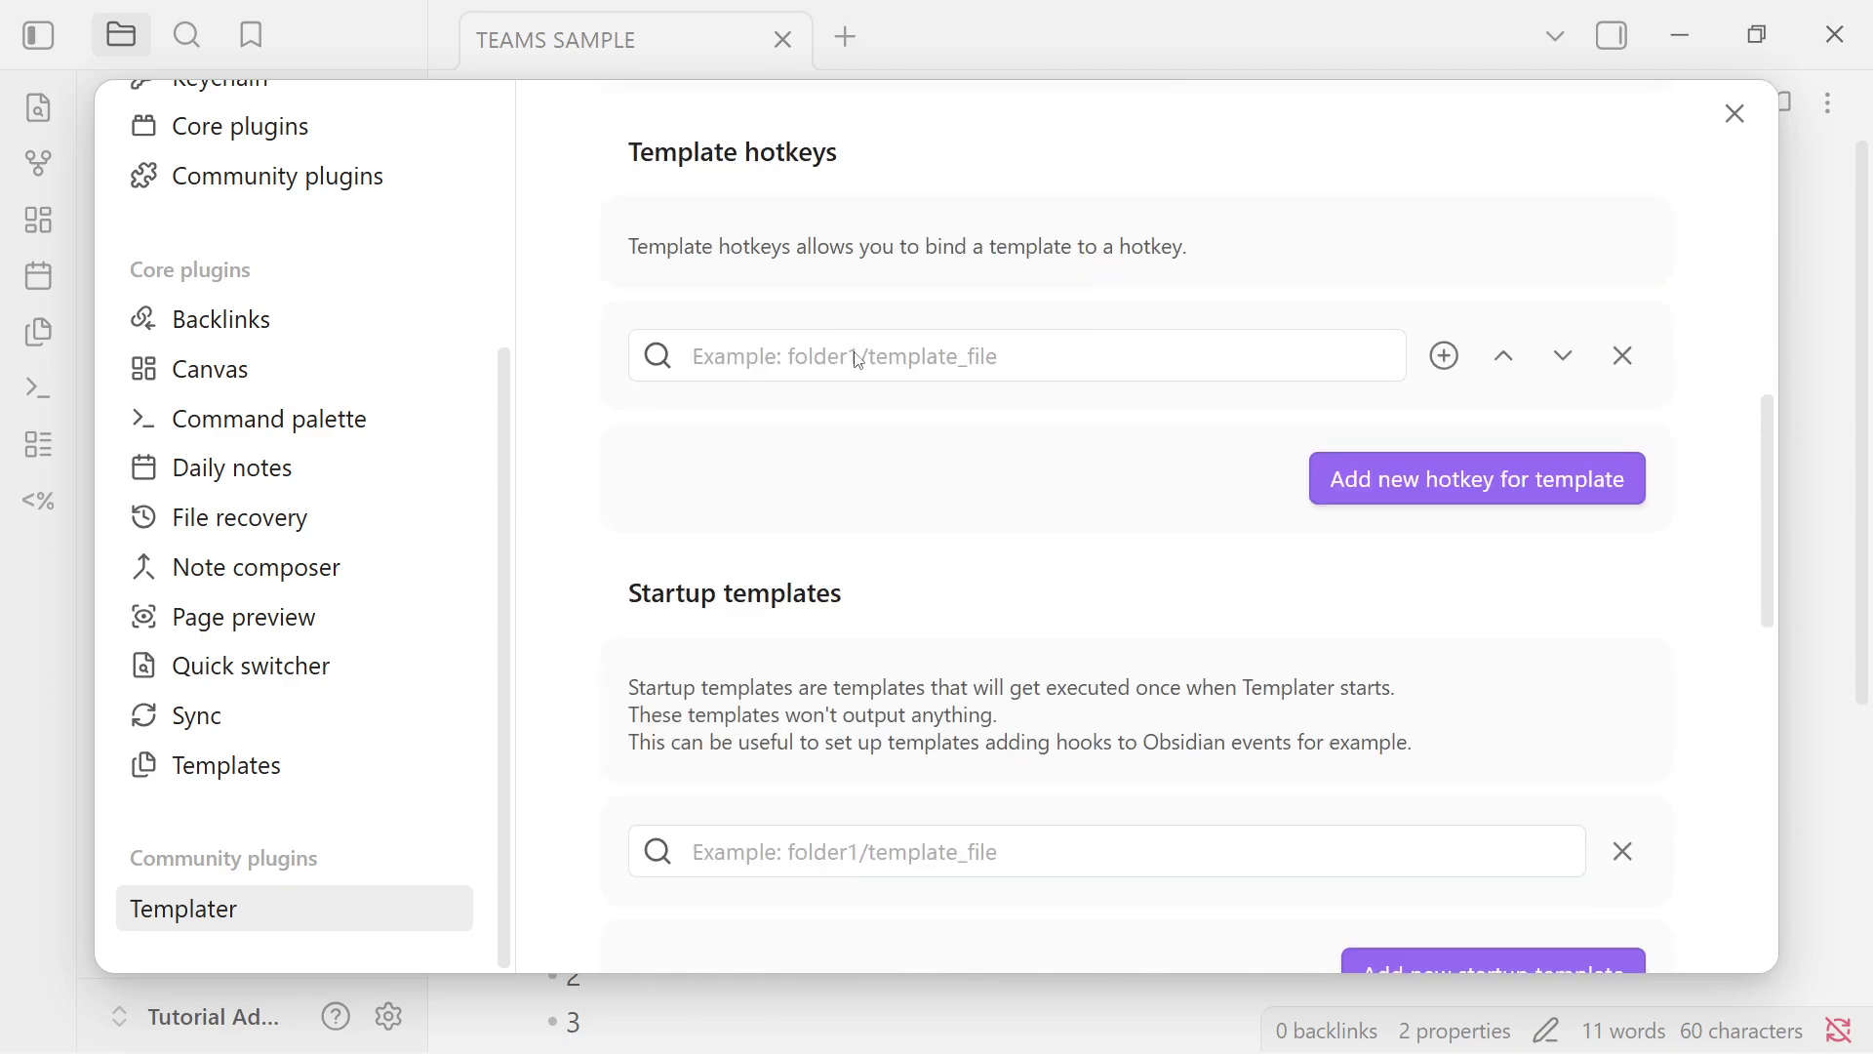
scroll(856, 355, "down", 10)
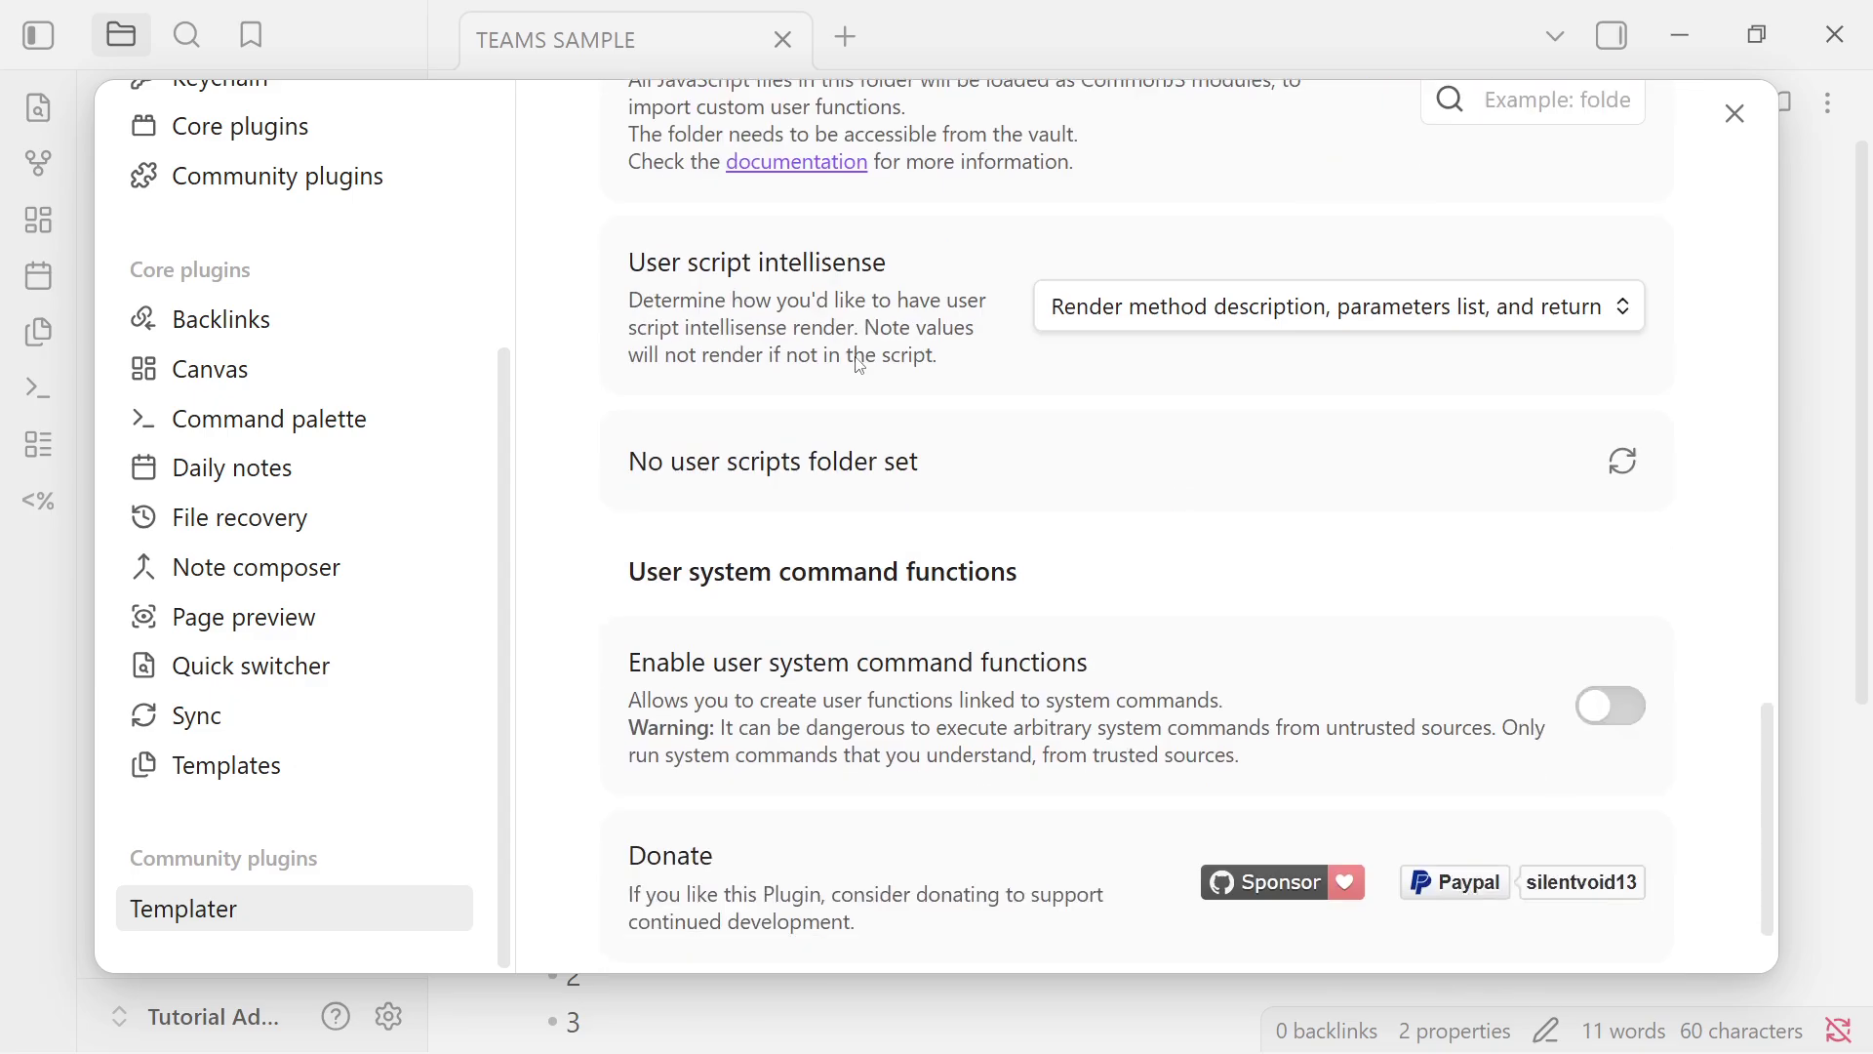
scroll(859, 366, "up", 15)
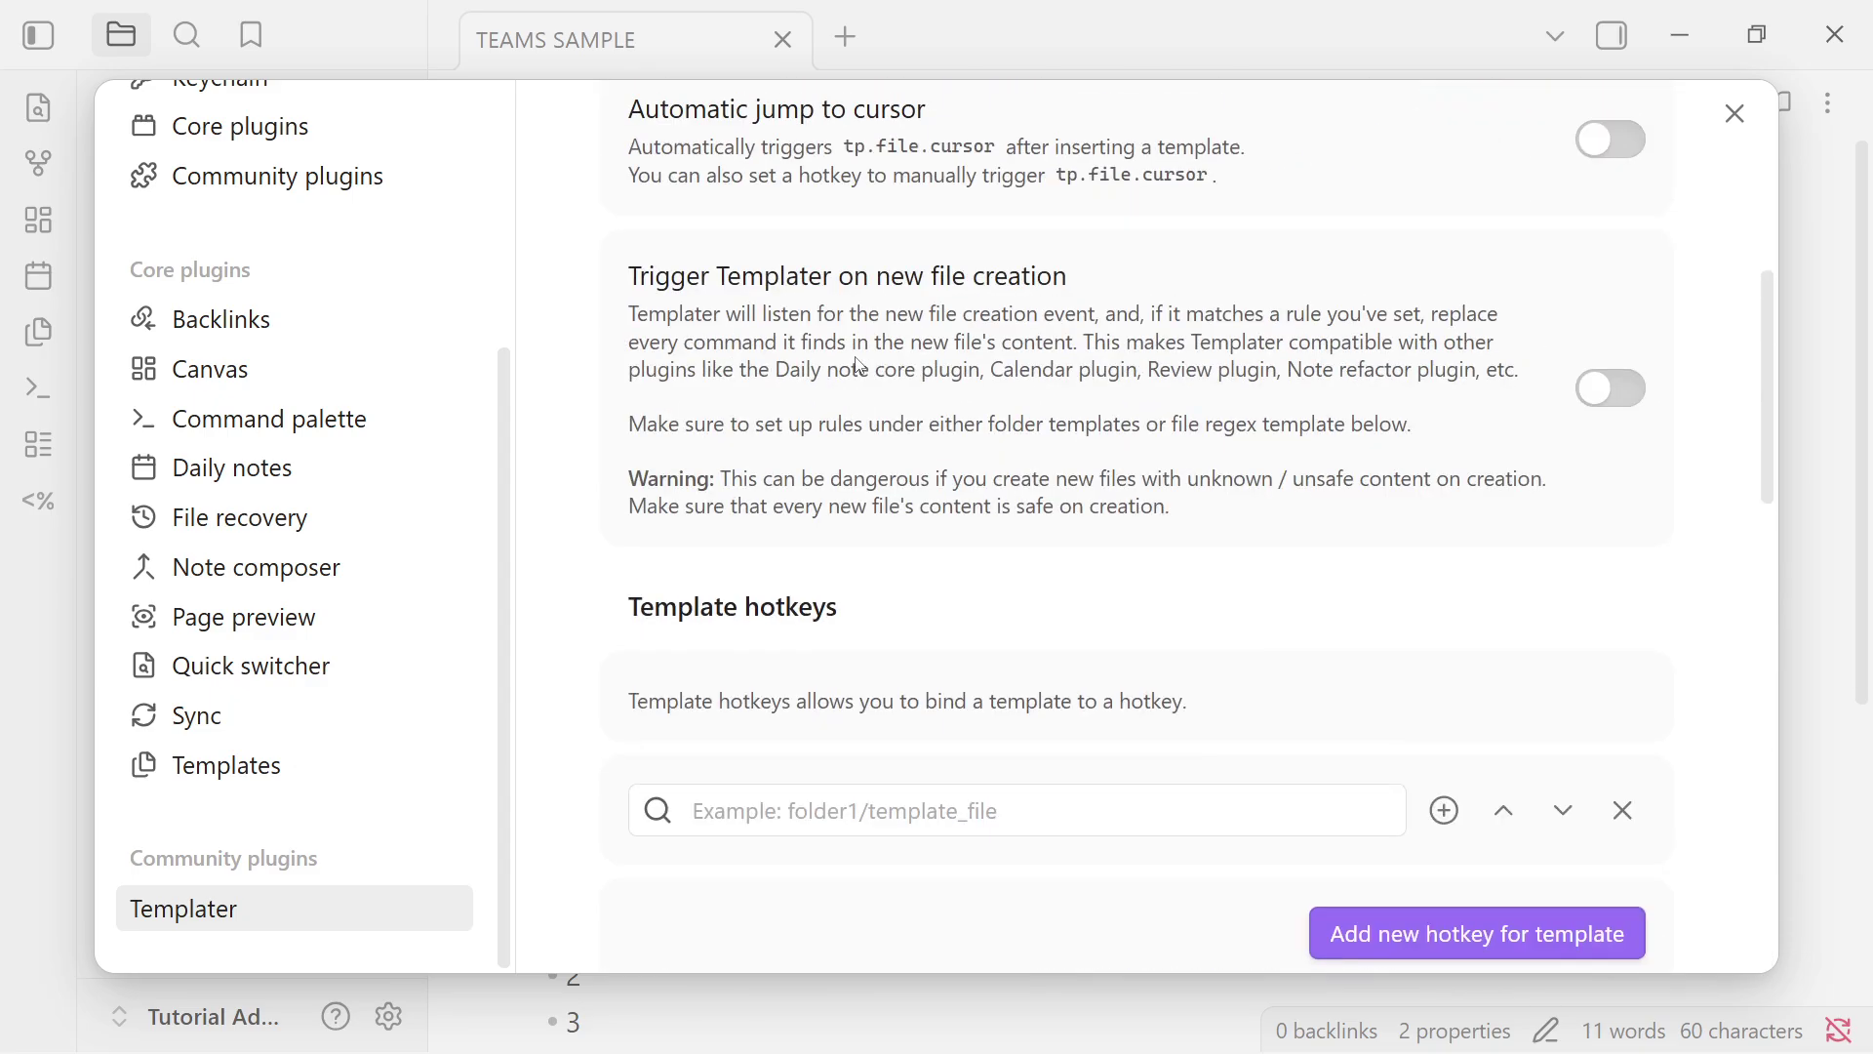
scroll(859, 366, "down", 10)
scroll(818, 416, "up", 5)
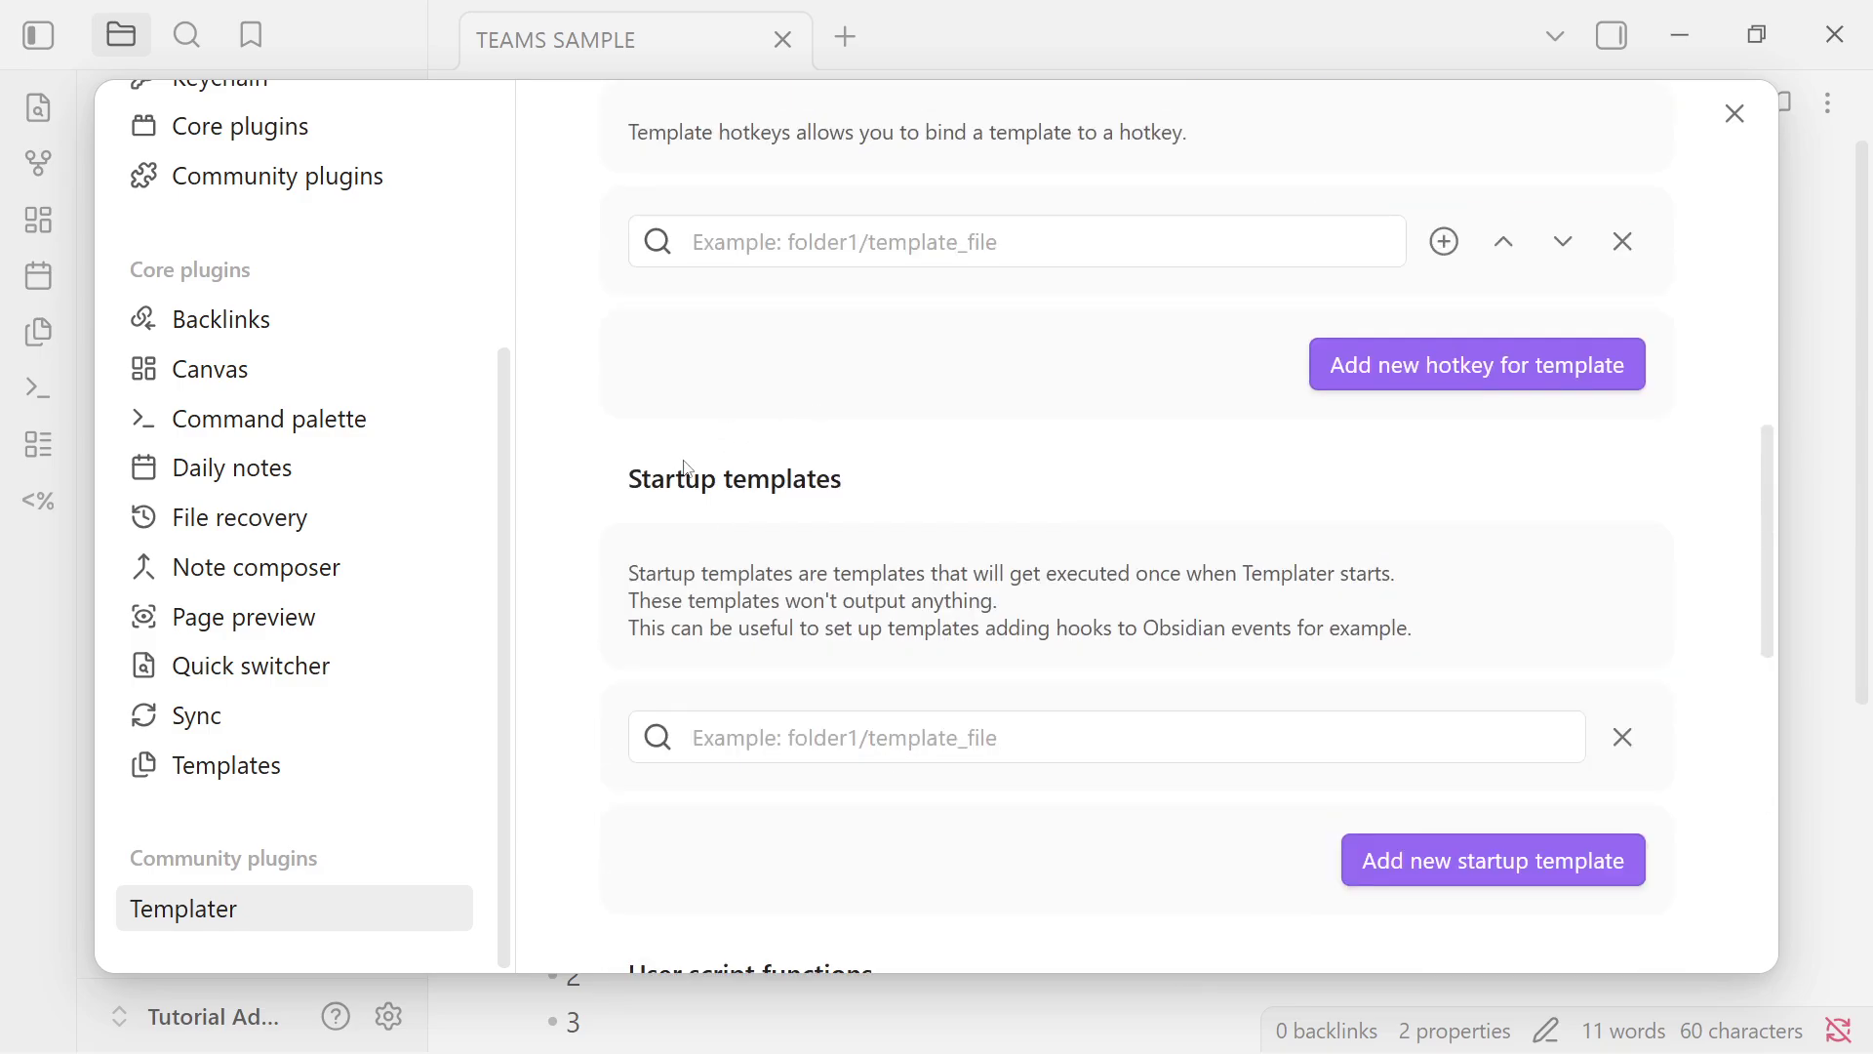
scroll(788, 484, "up", 10)
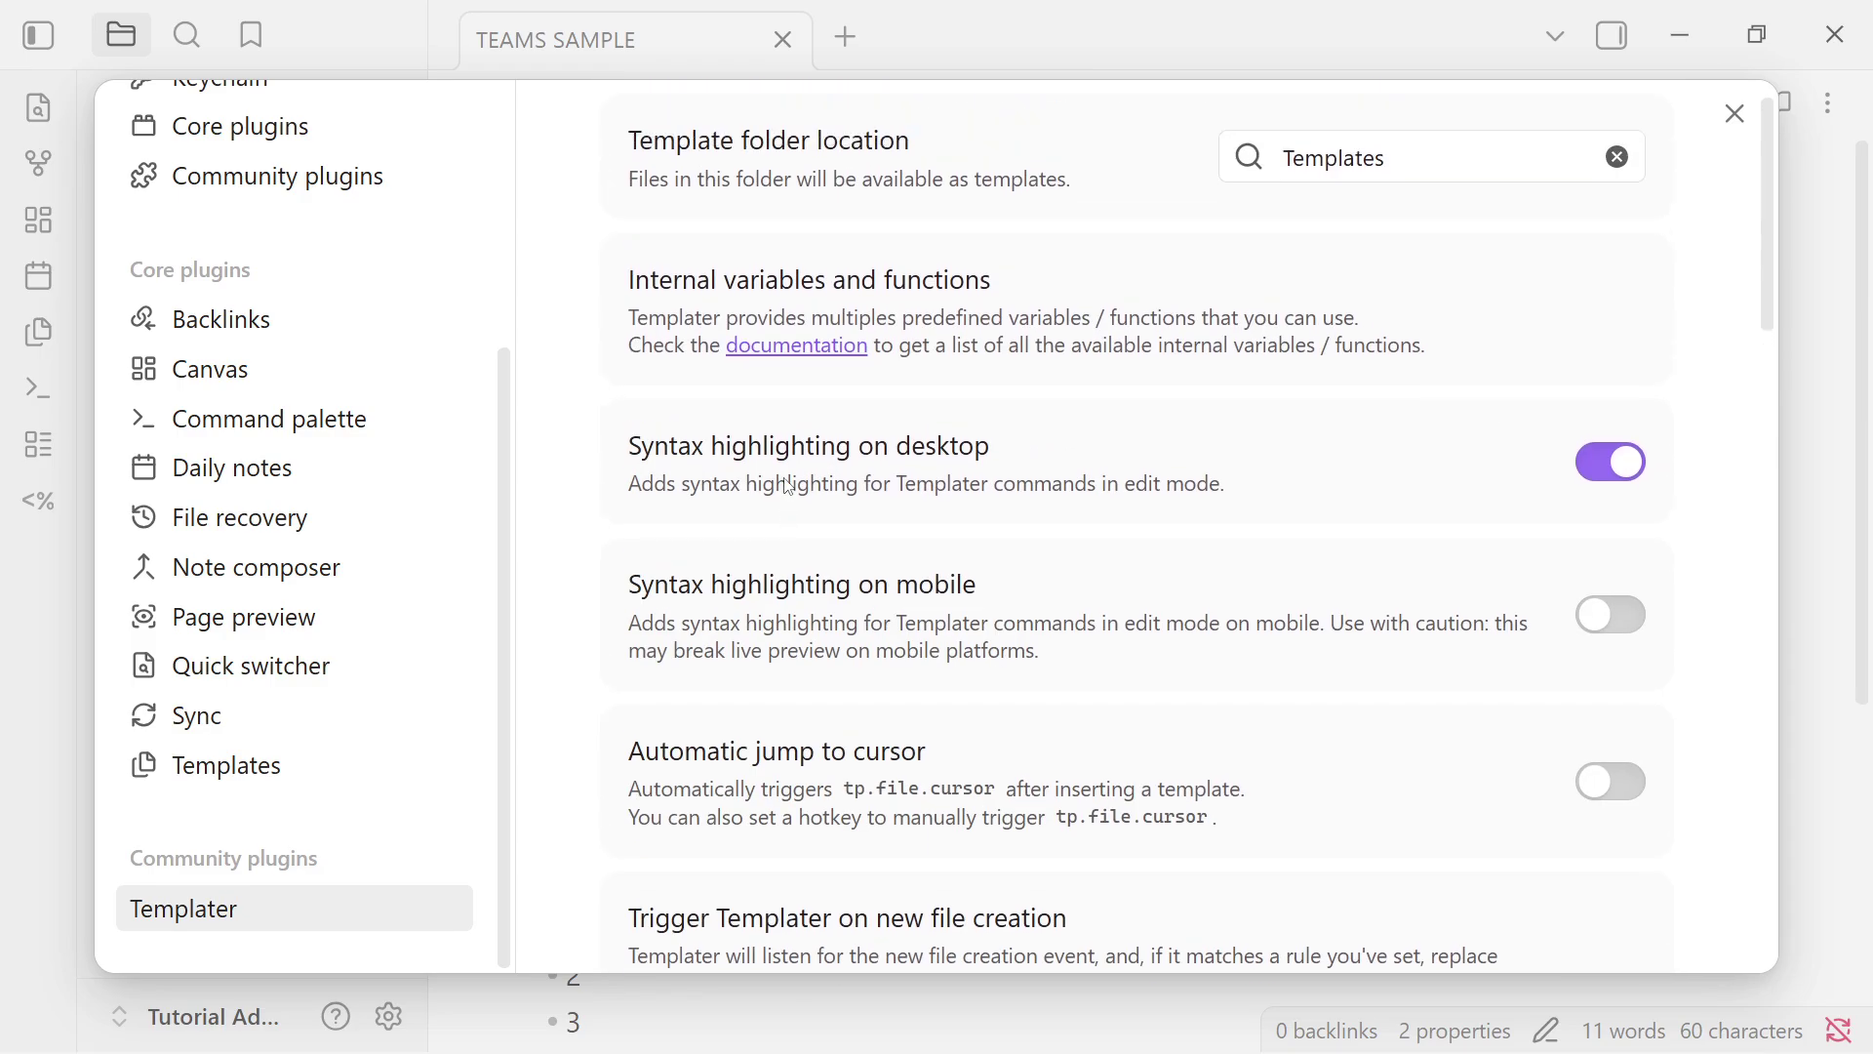
left_click(1735, 113)
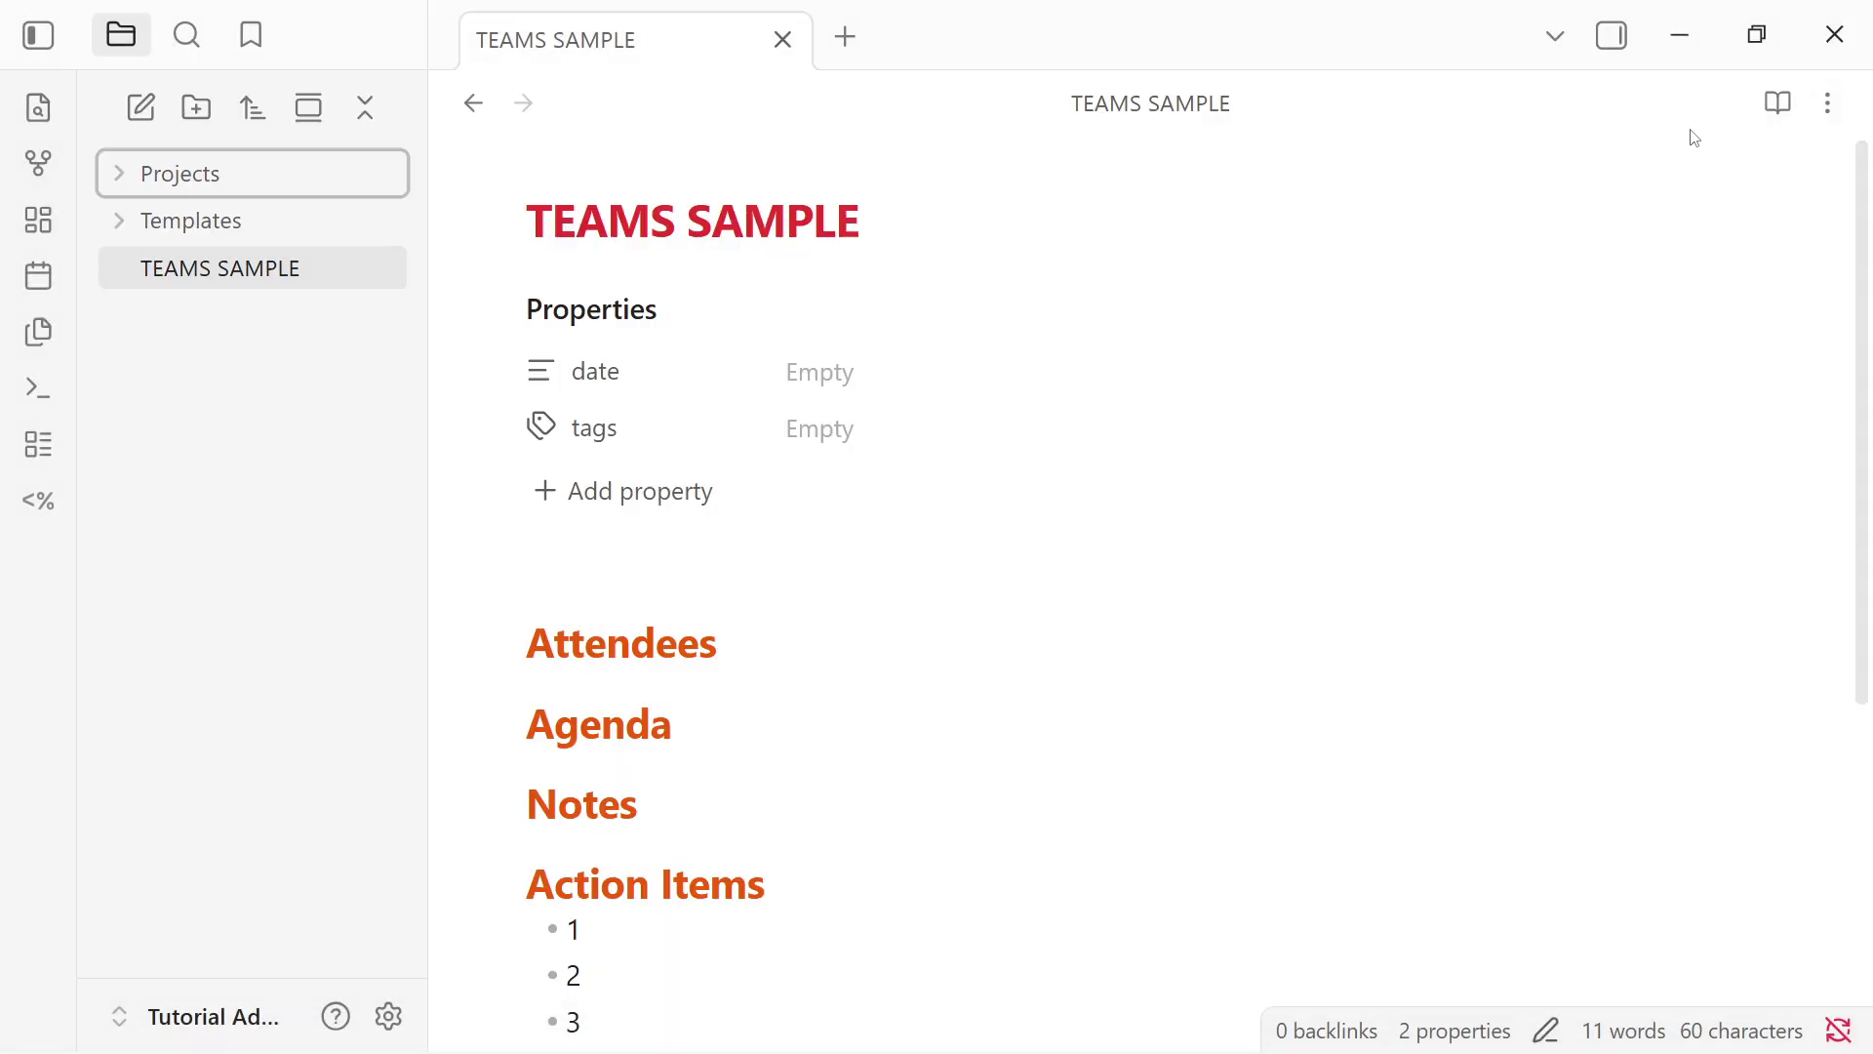
Create a new note in the Projects folder and insert the Meeting Notes template using the Templates: Insert template command
left_click(244, 186)
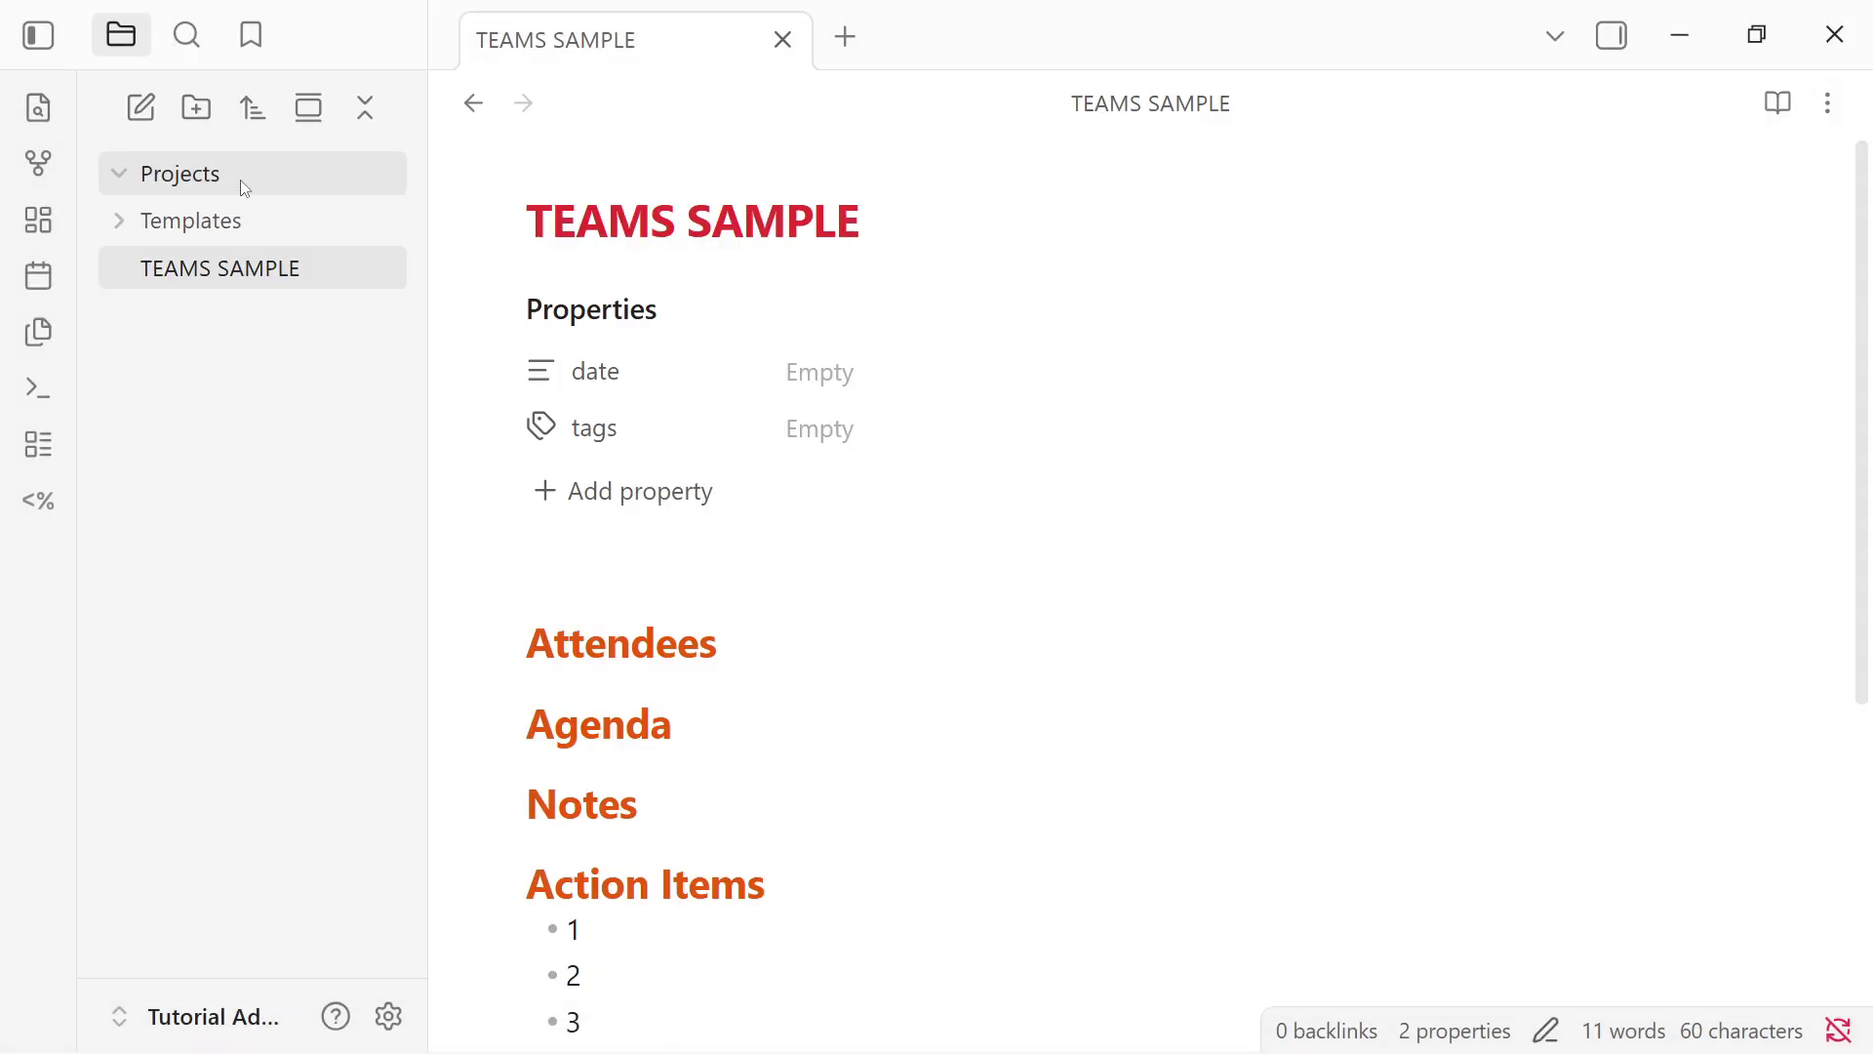
right_click(246, 187)
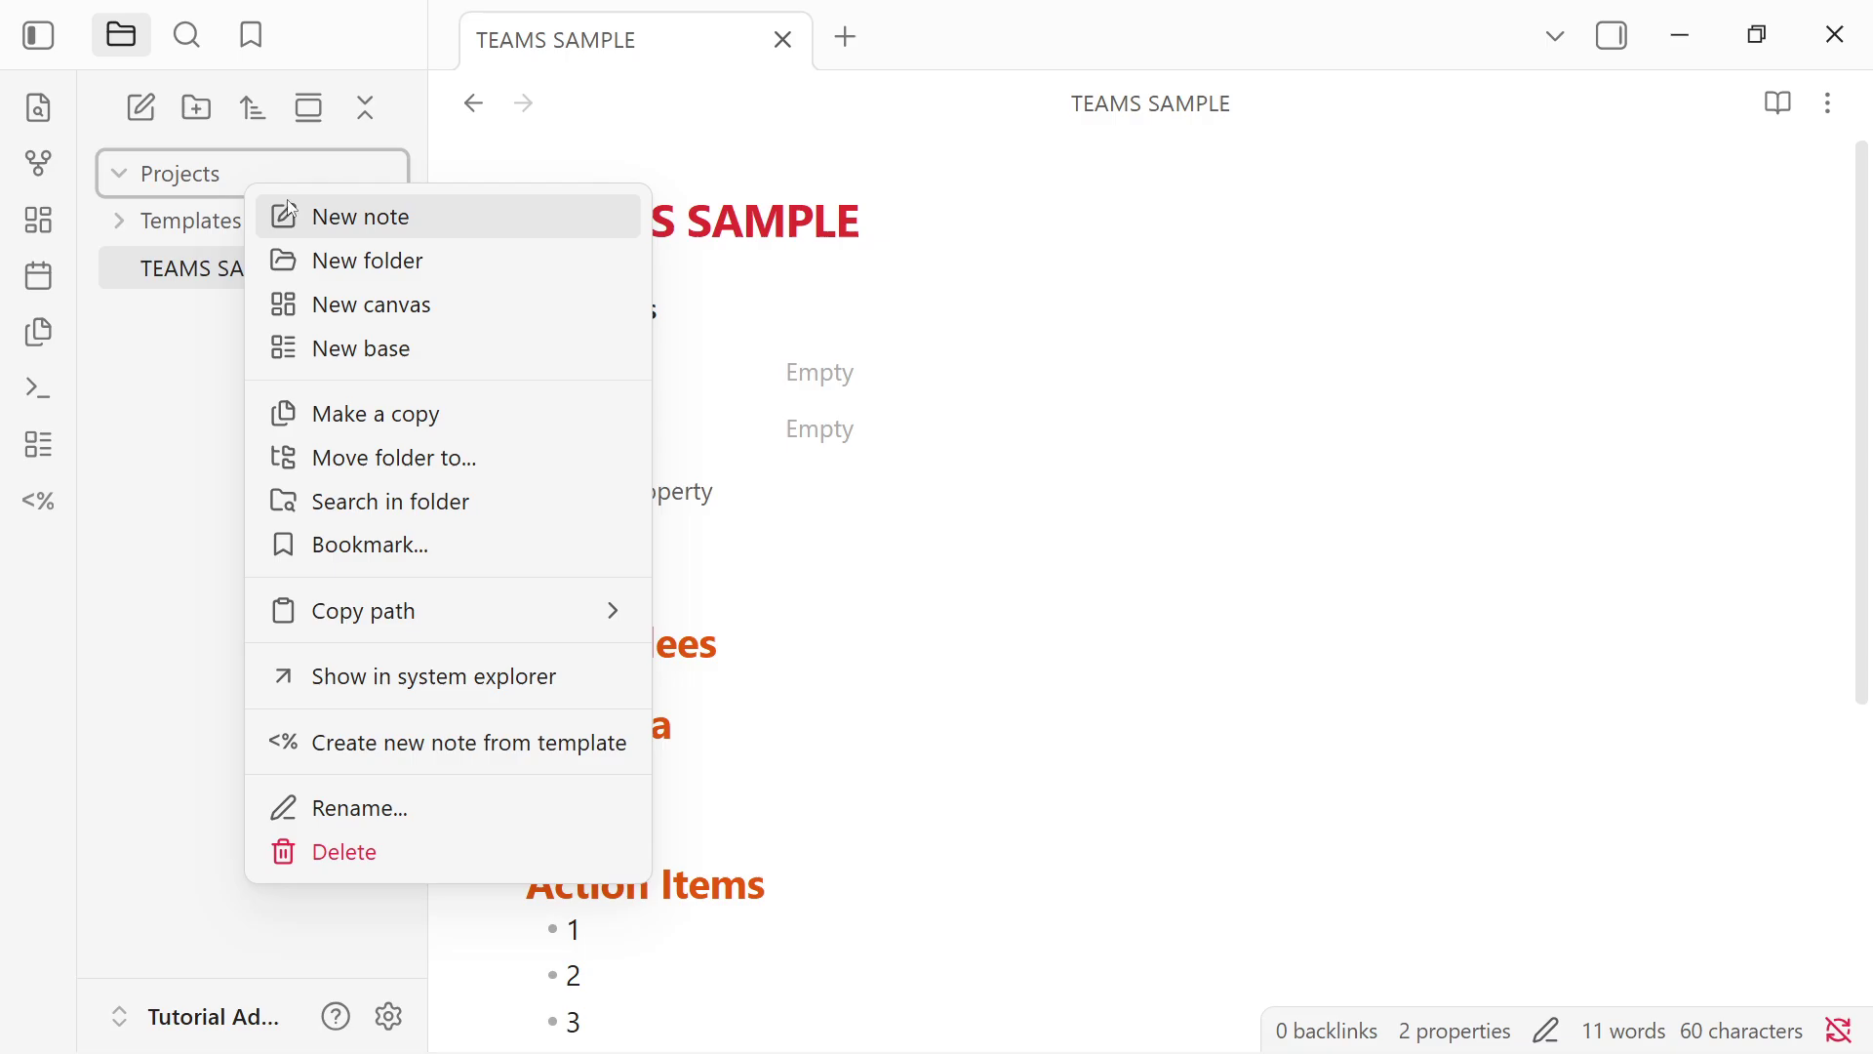
left_click(349, 216)
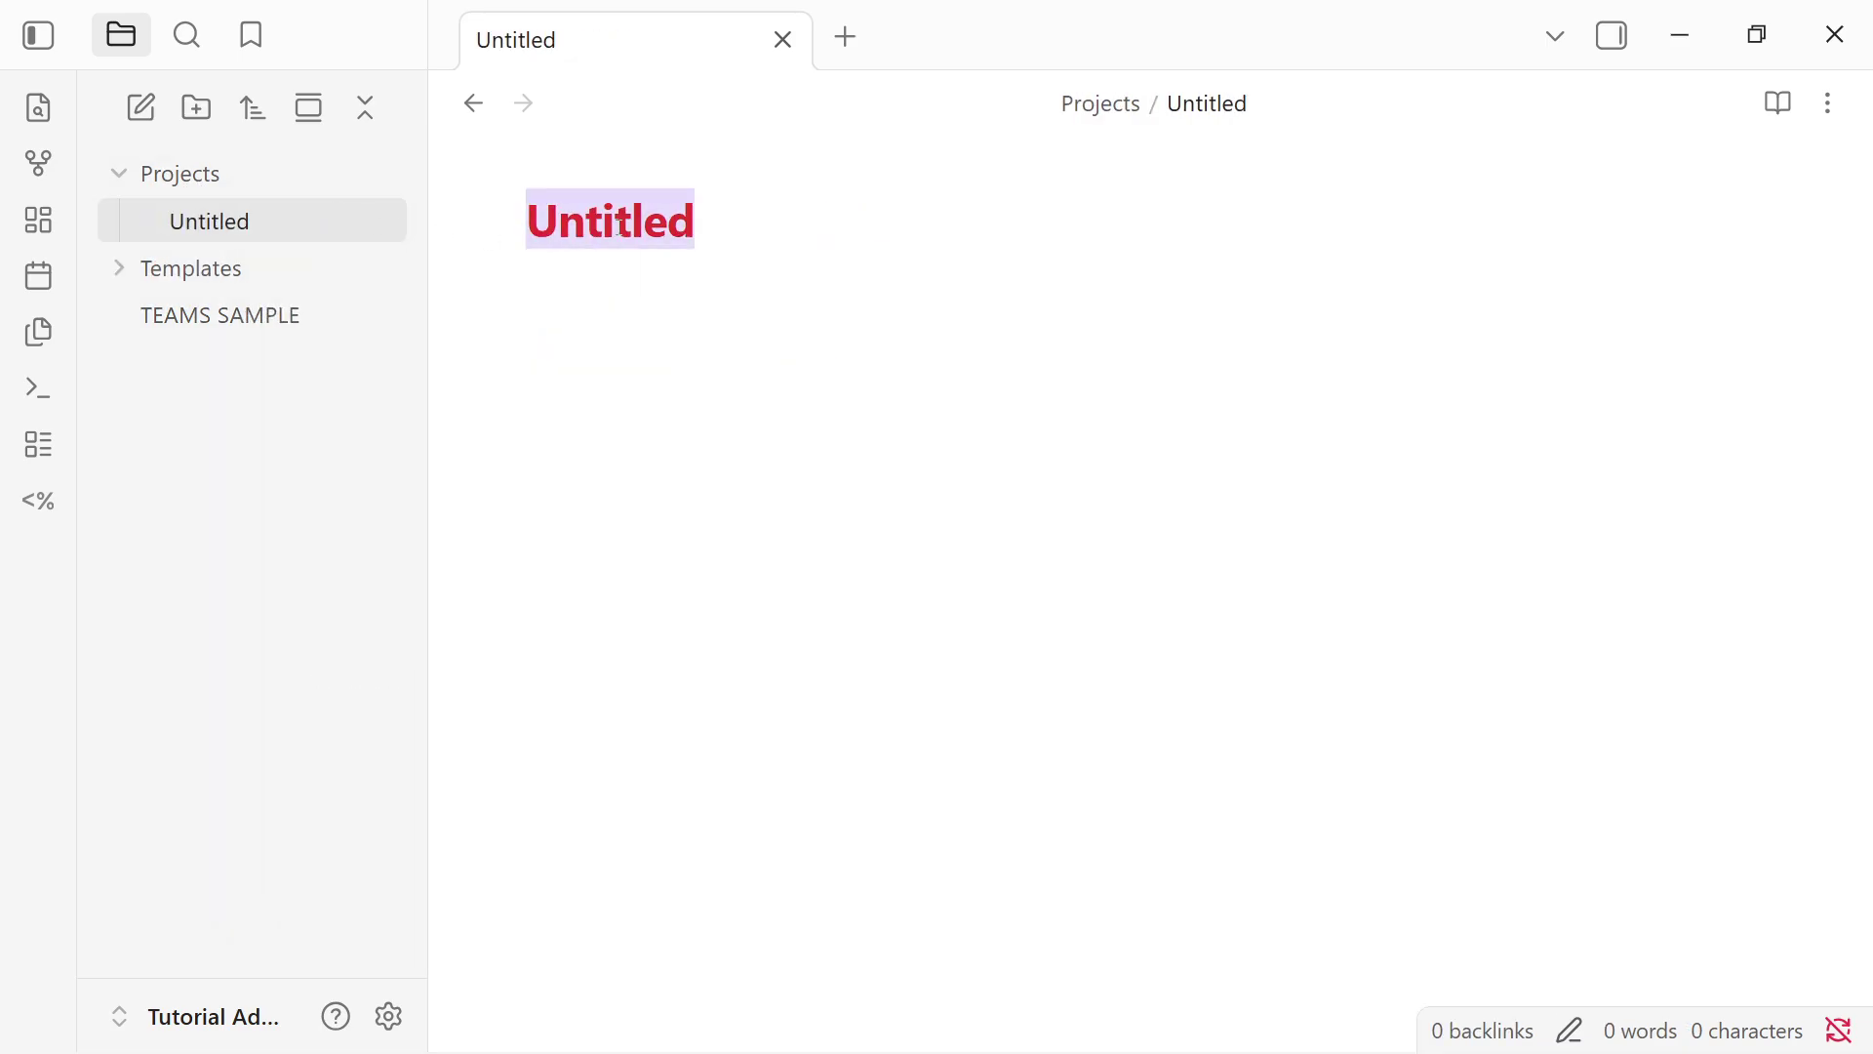
left_click(597, 289)
key("ctrl+p")
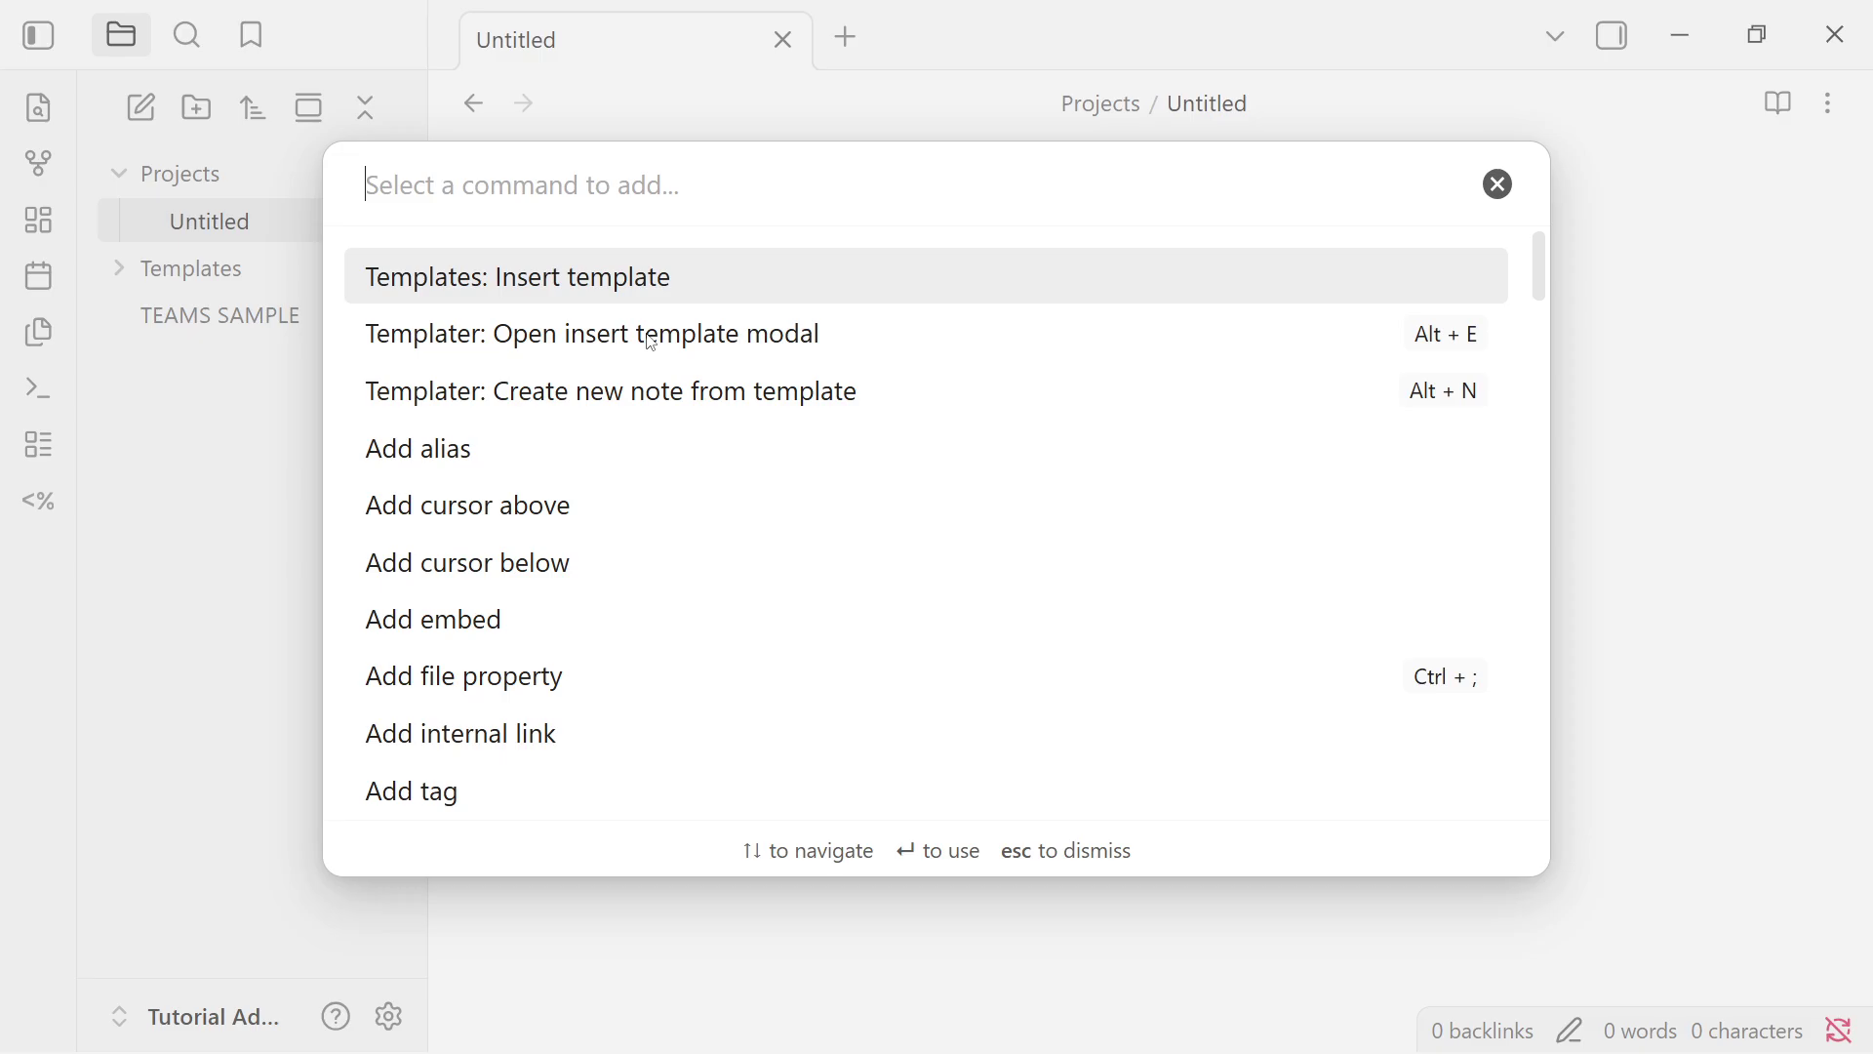
left_click(688, 283)
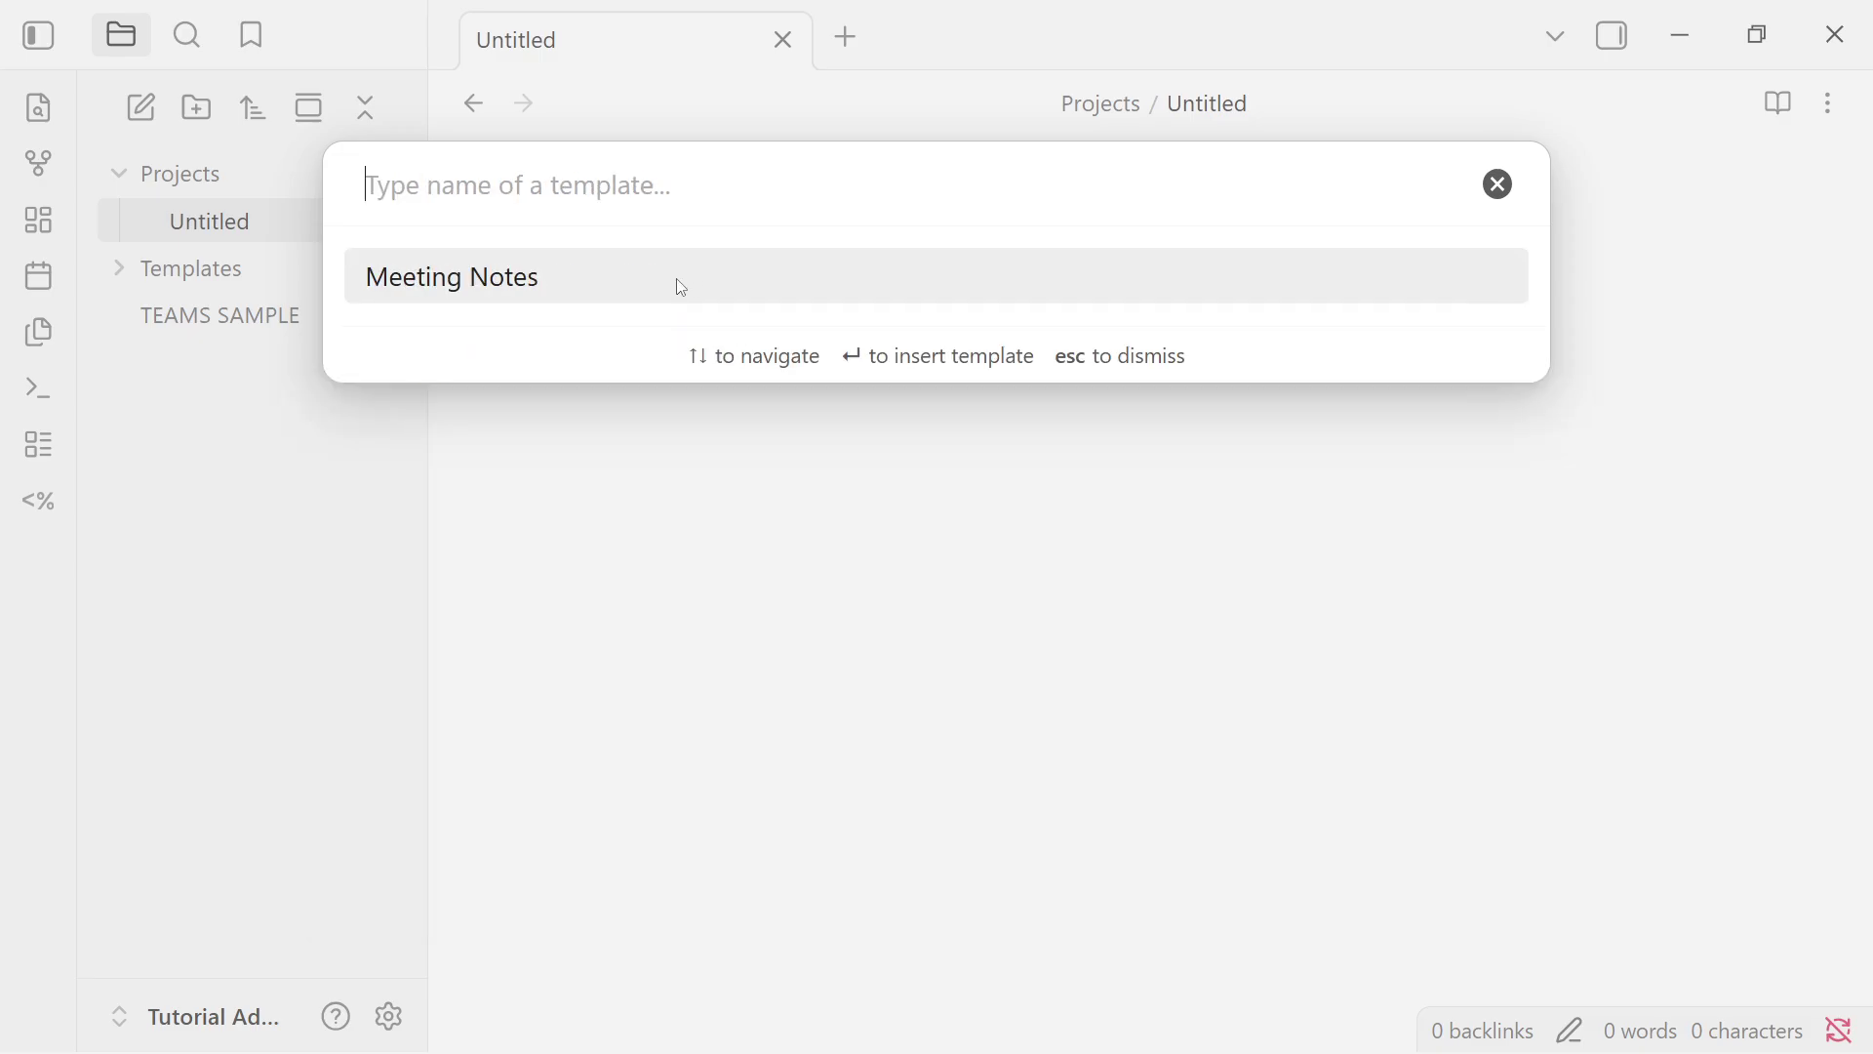
left_click(679, 279)
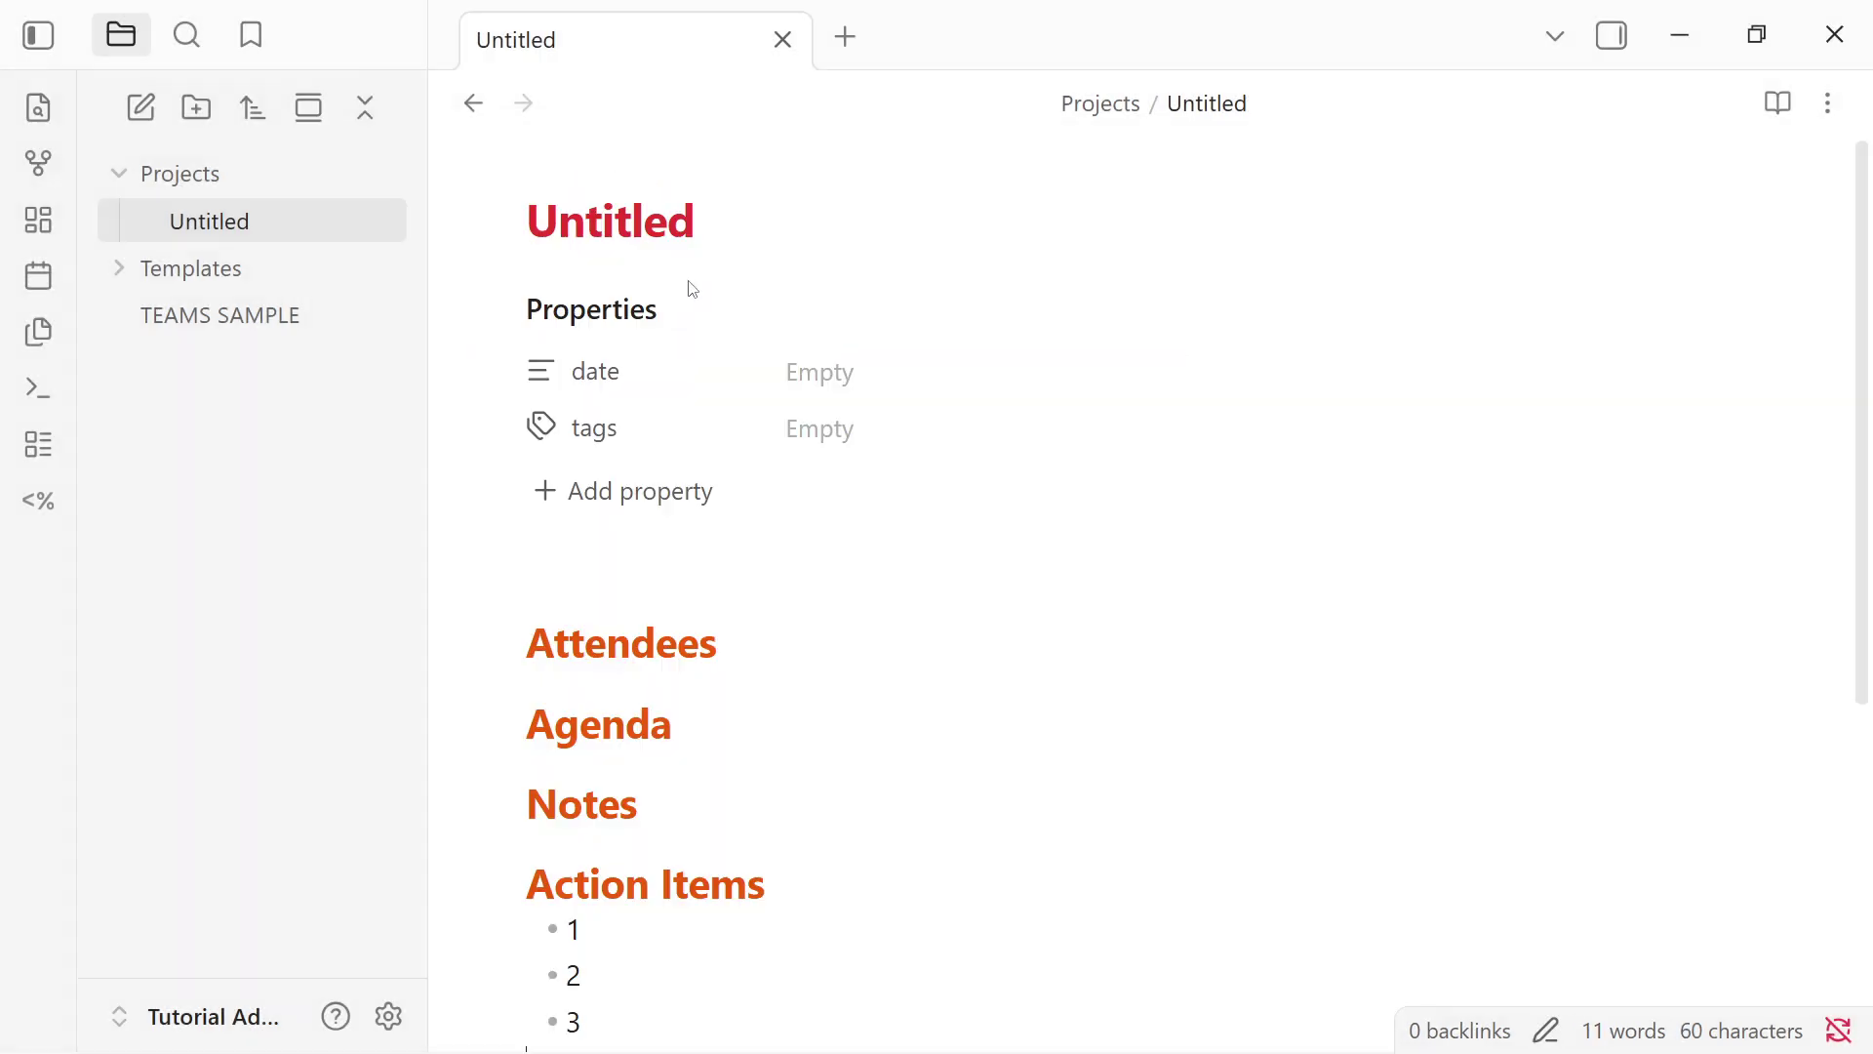
Title the new note in the Projects folder Project Sample
double_click(759, 216)
type("Projec")
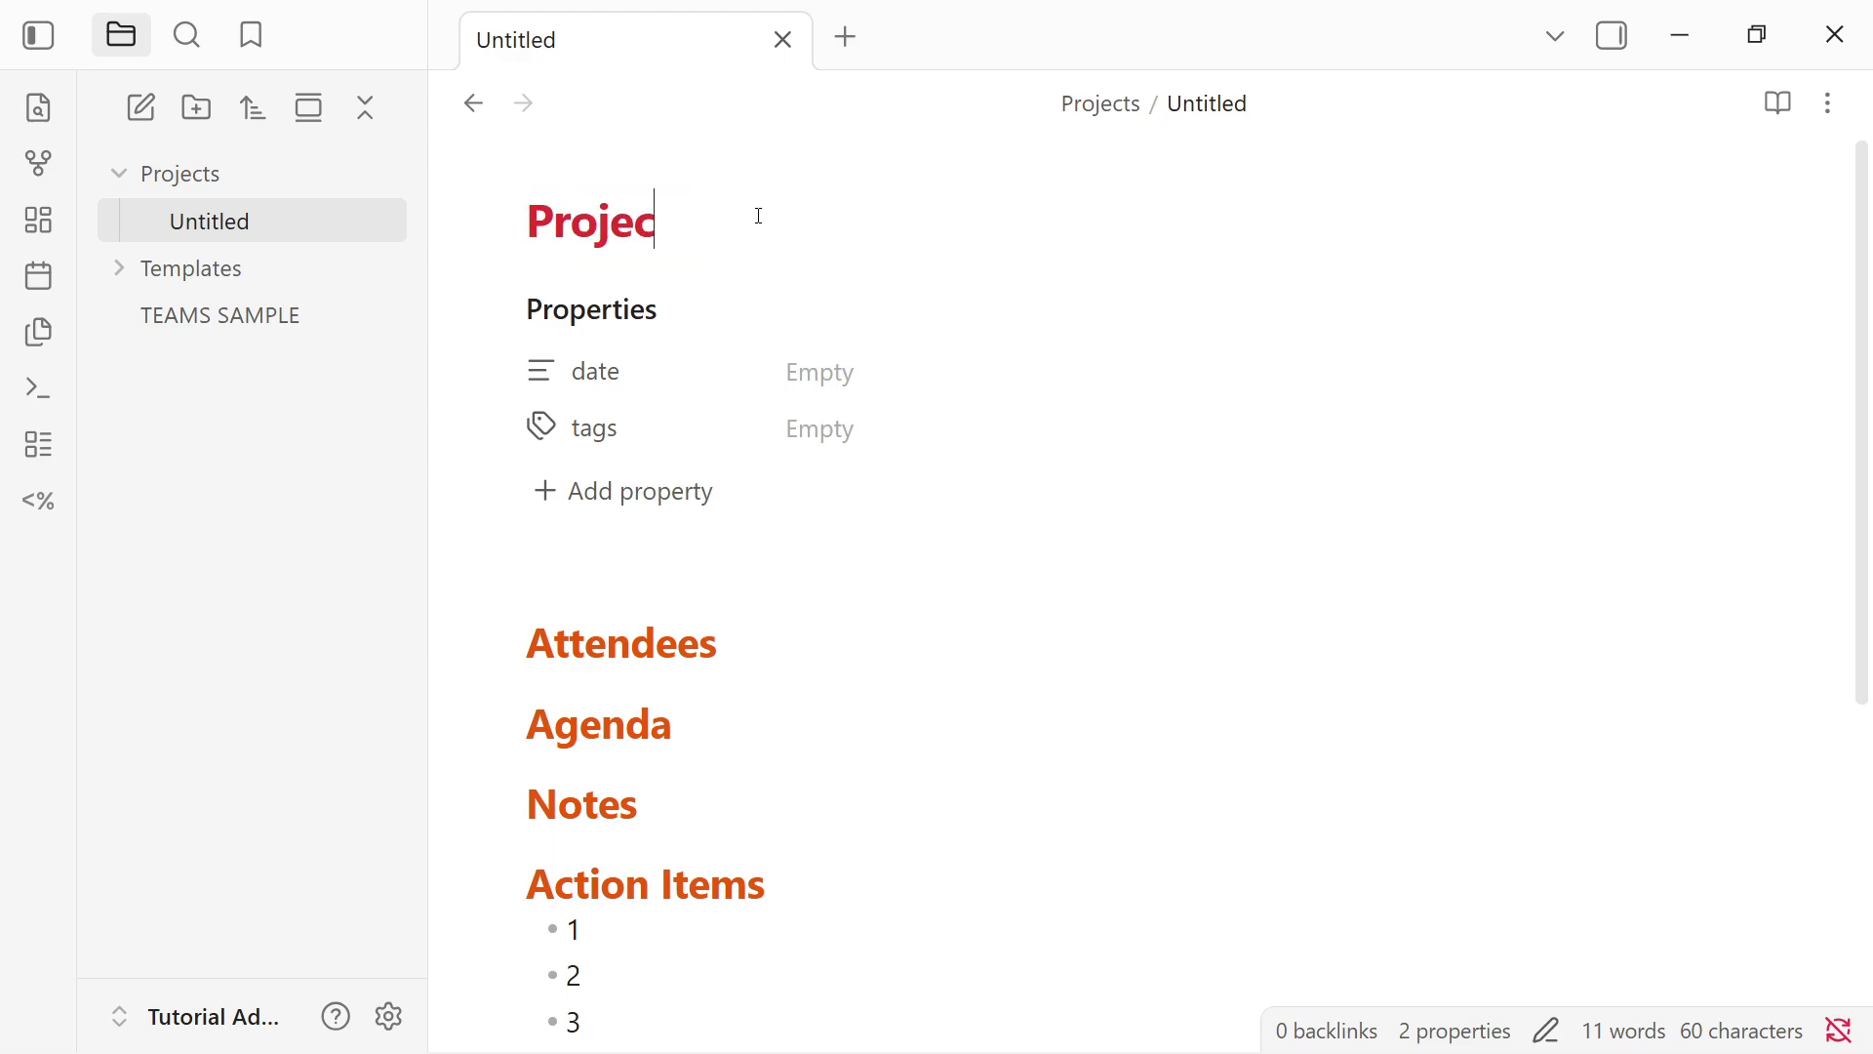
type("t Sample")
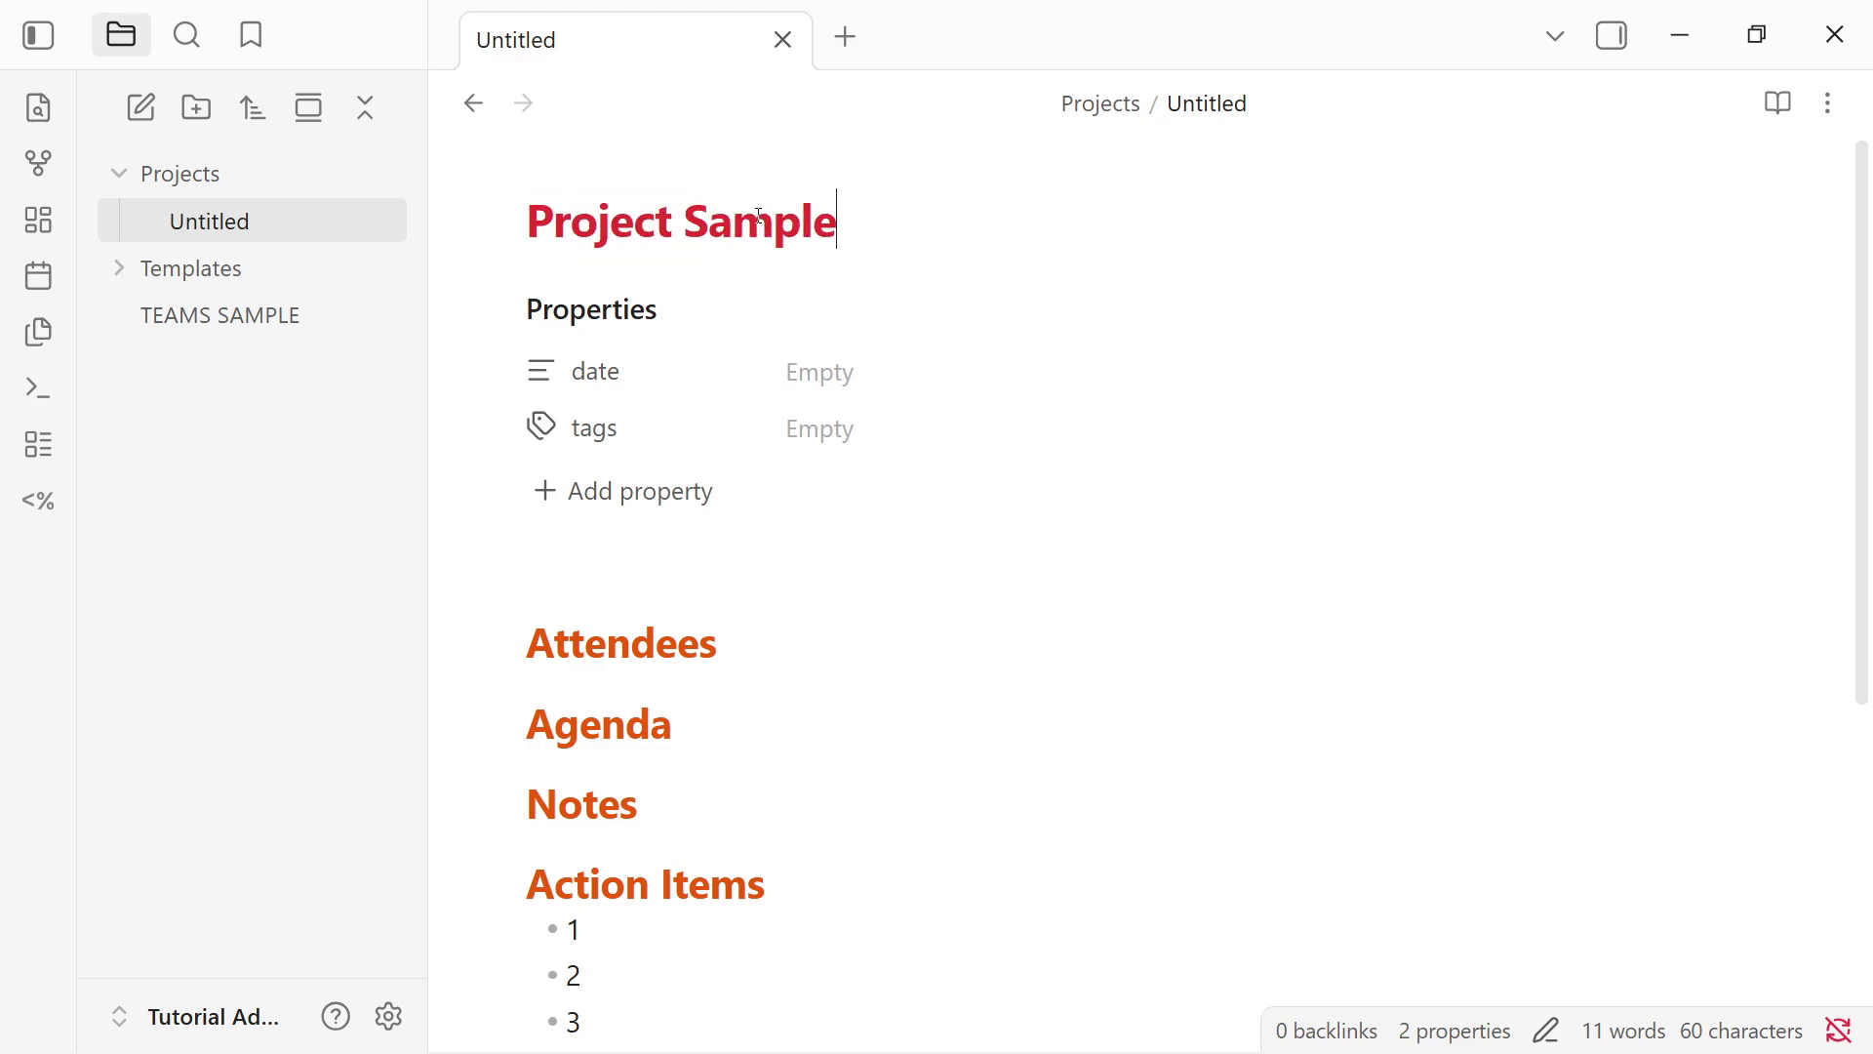
left_click(238, 423)
Create a second note in the Projects folder, check the Project Sample note, and reopen the new untitled note
right_click(253, 176)
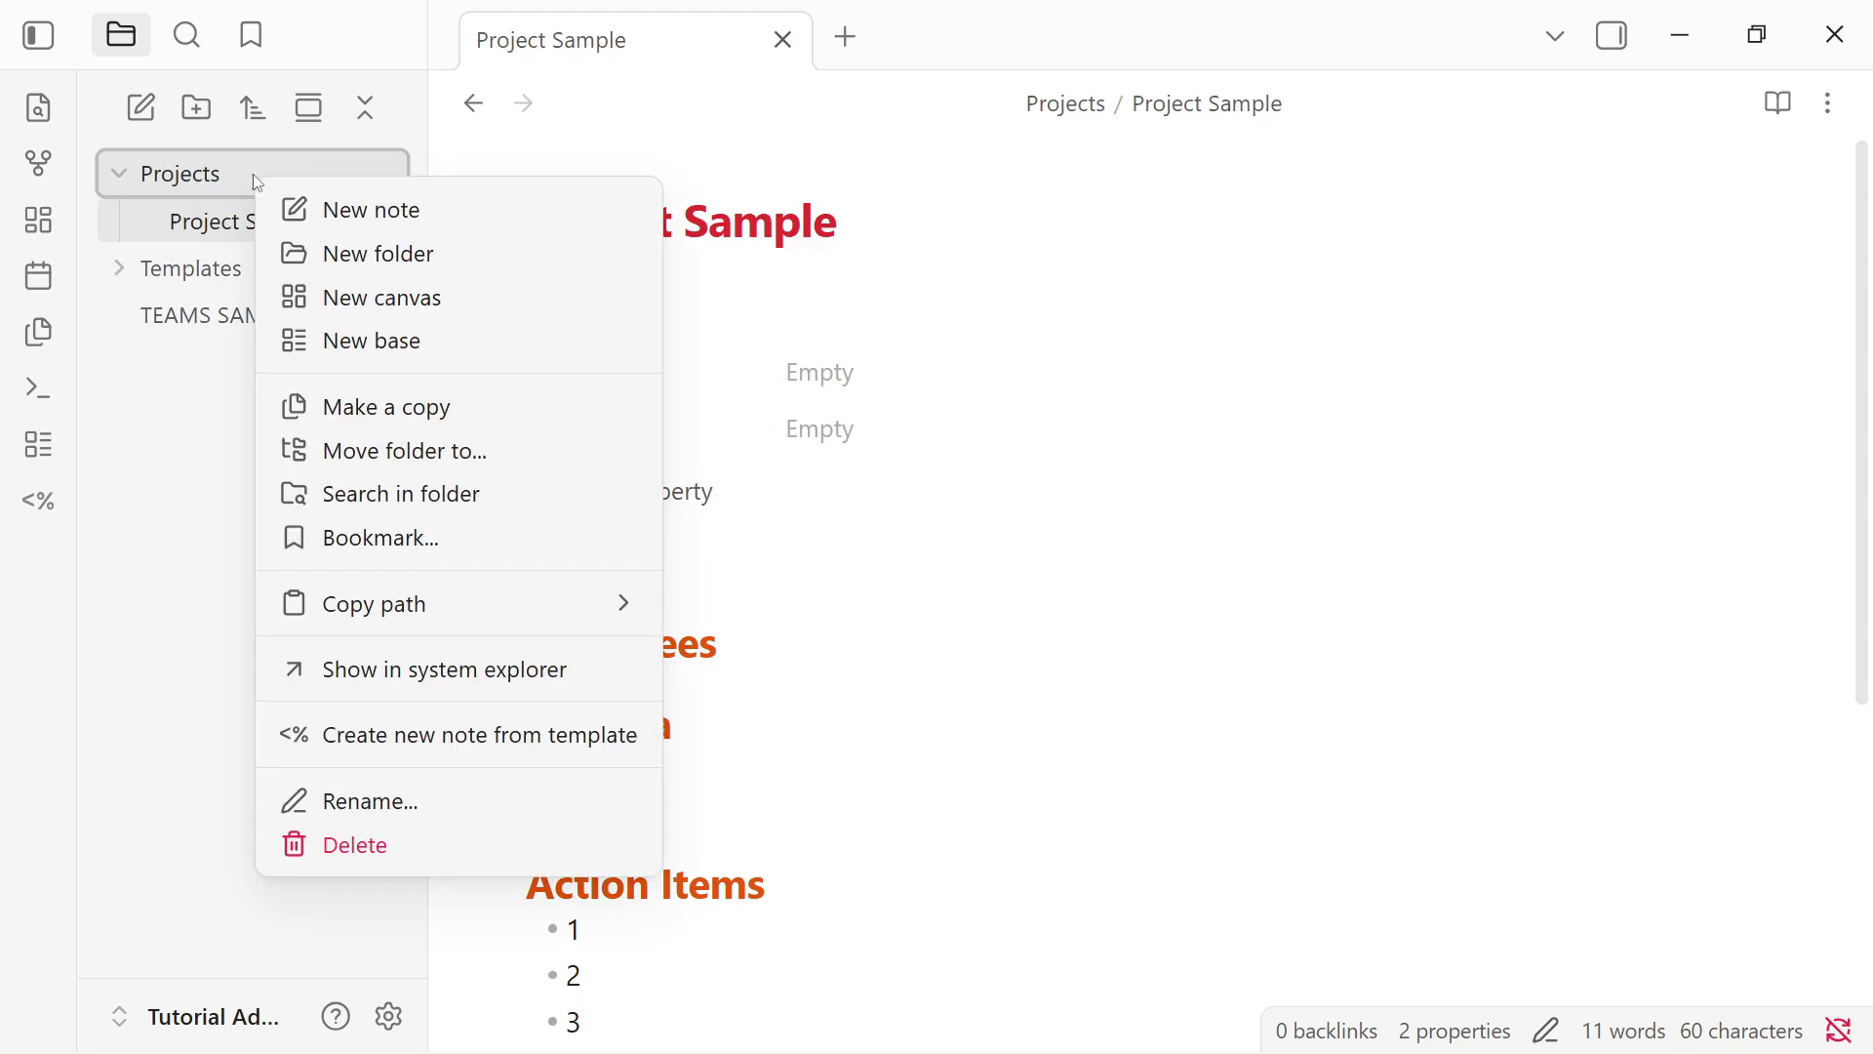
left_click(366, 205)
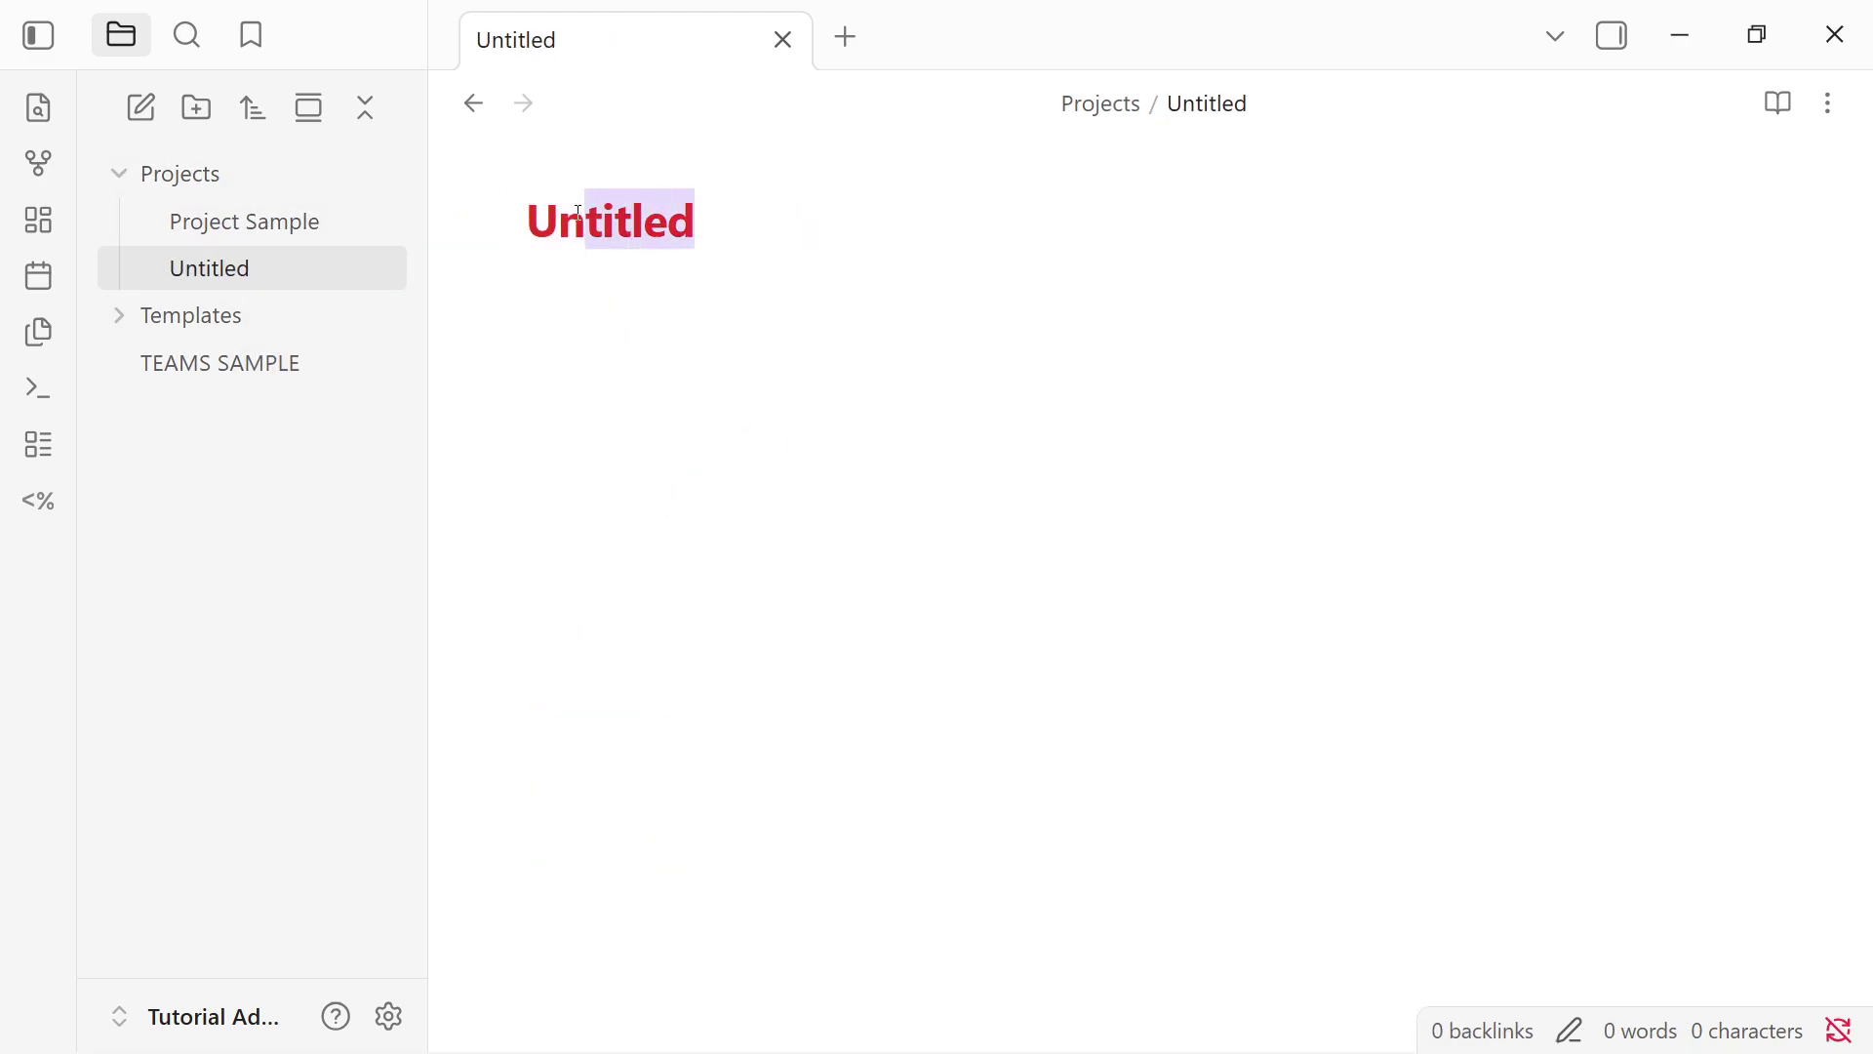
left_click(353, 239)
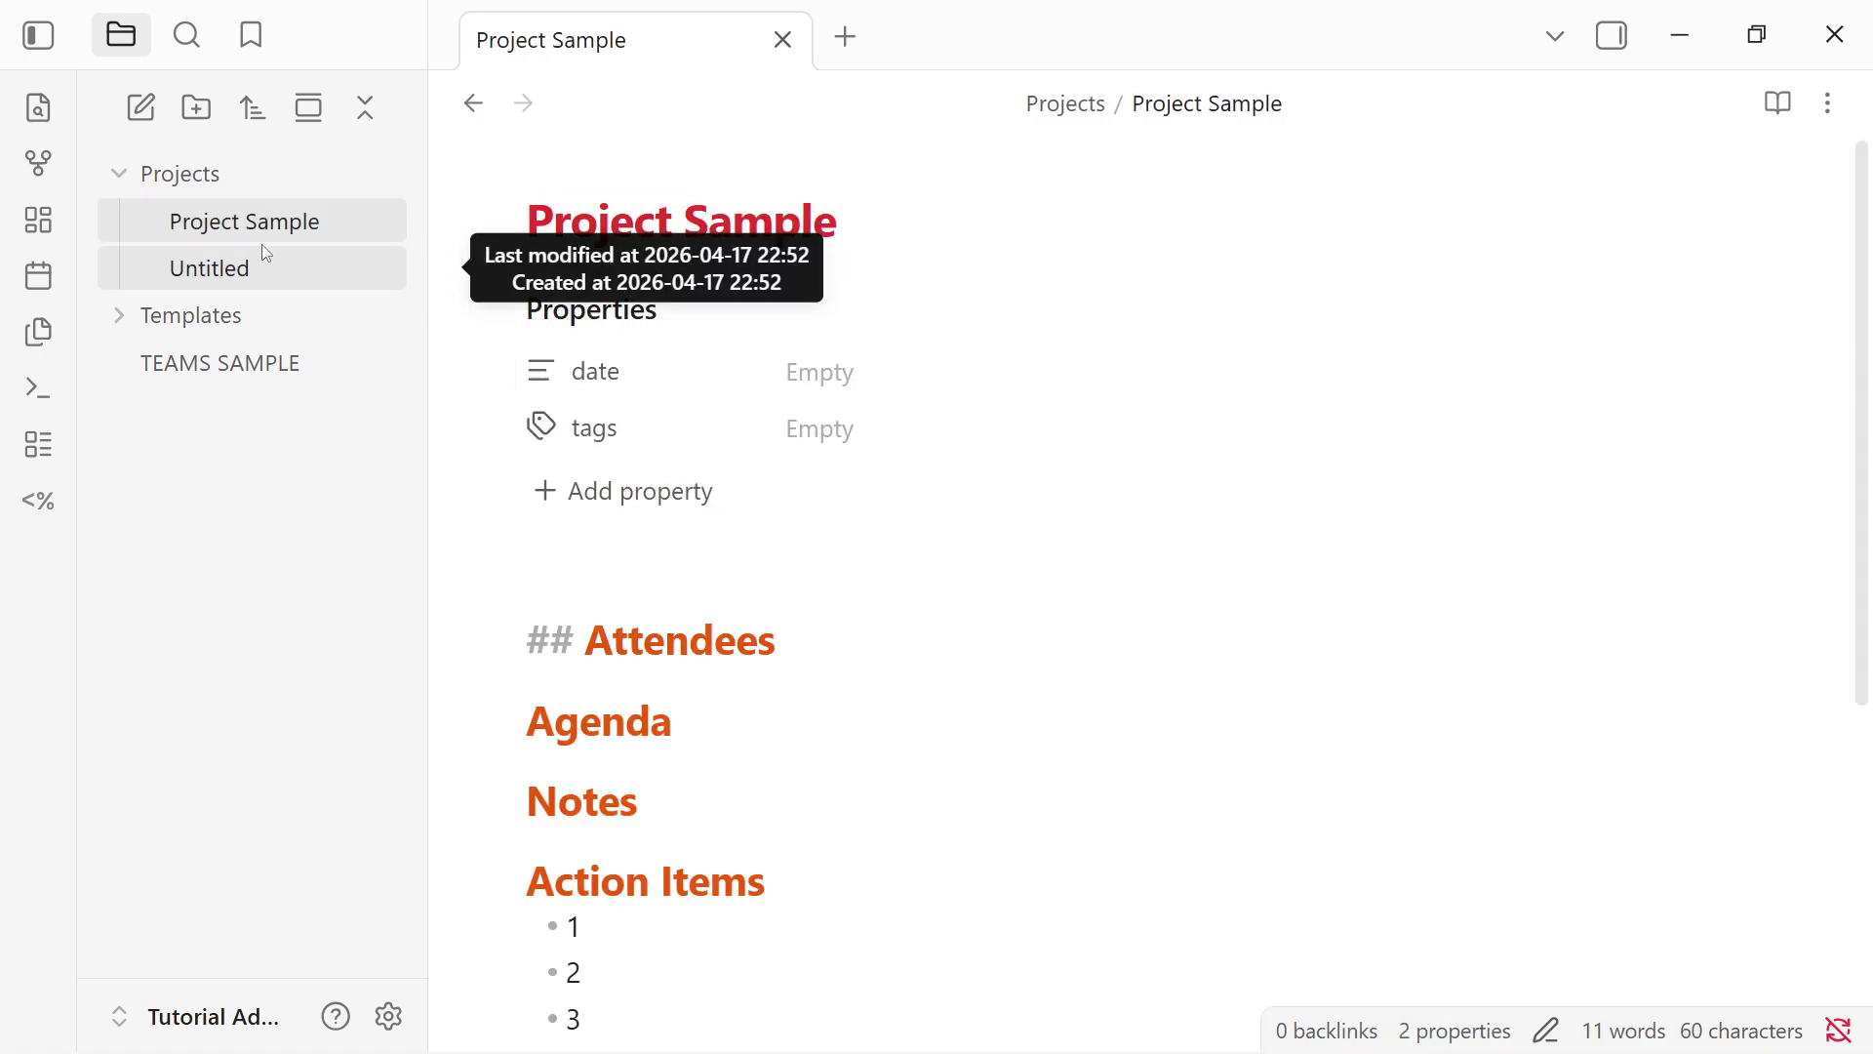
left_click(264, 268)
Insert the Meeting Notes template into the untitled note using the Templater: Open insert template modal command
key("ctrl+p")
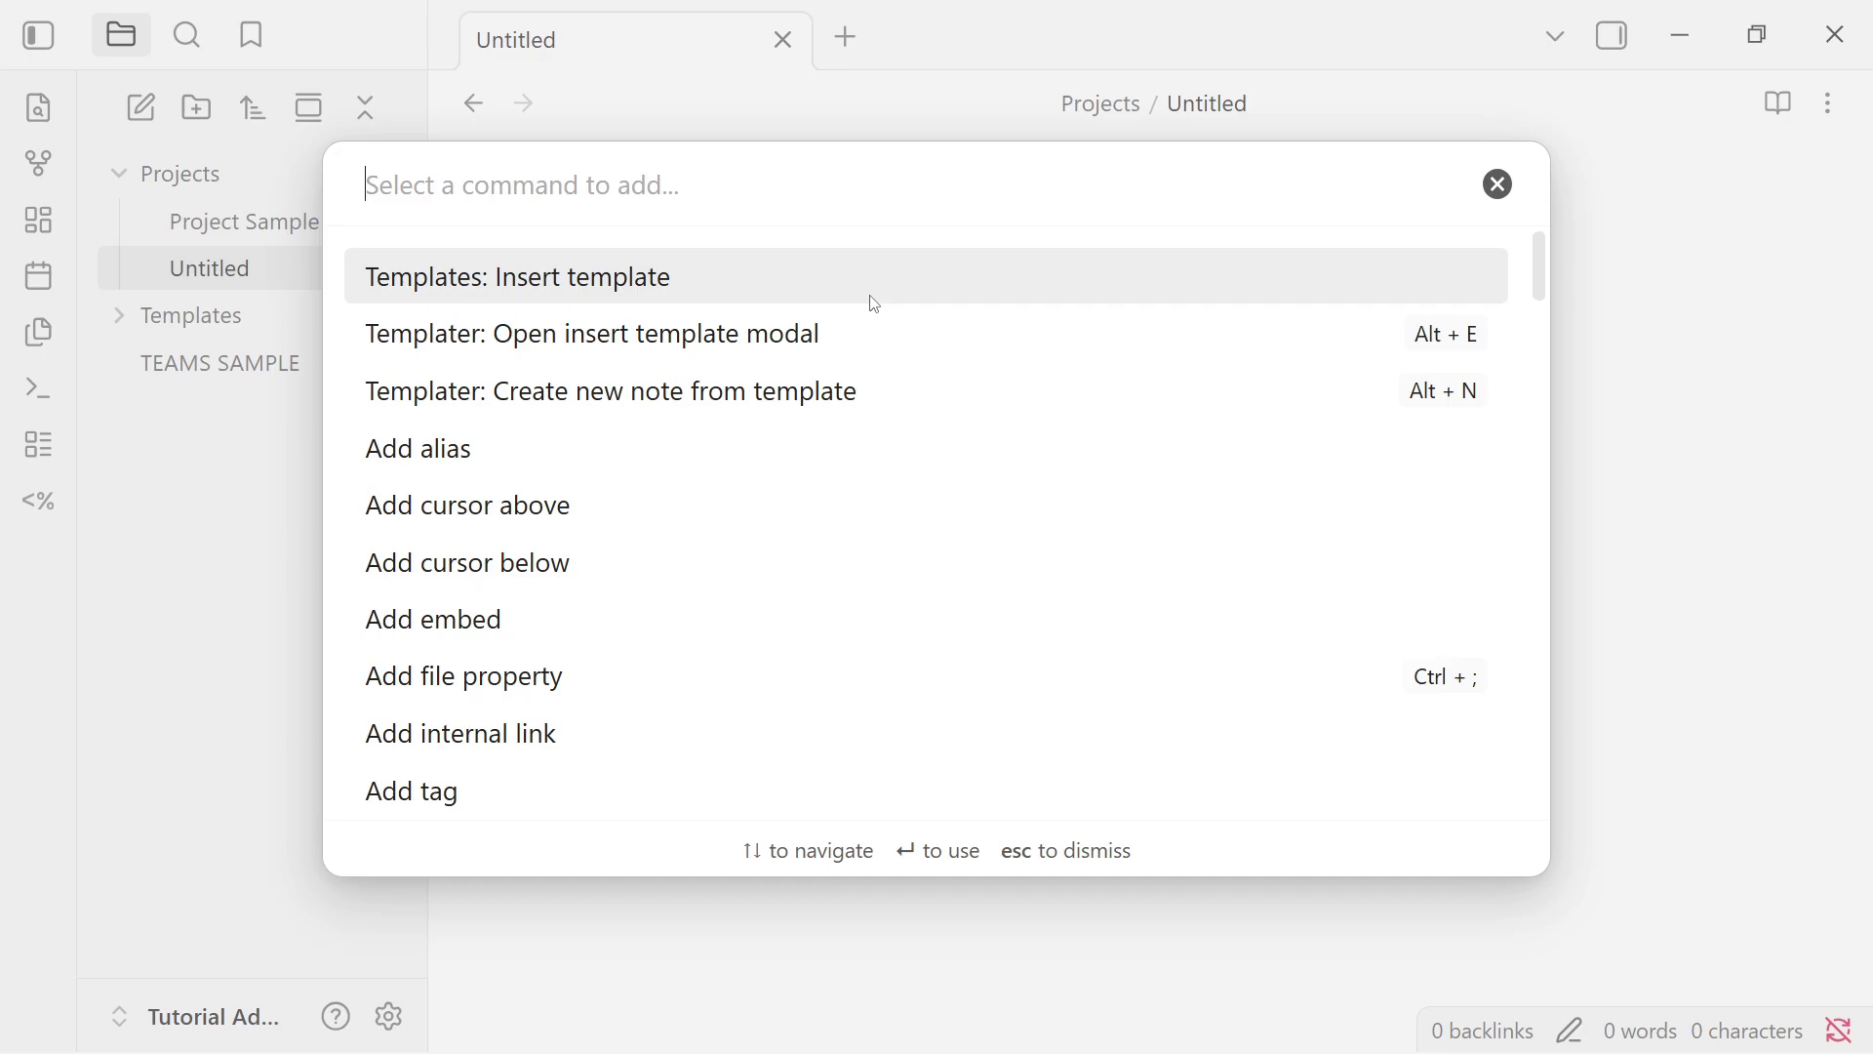
type("templater")
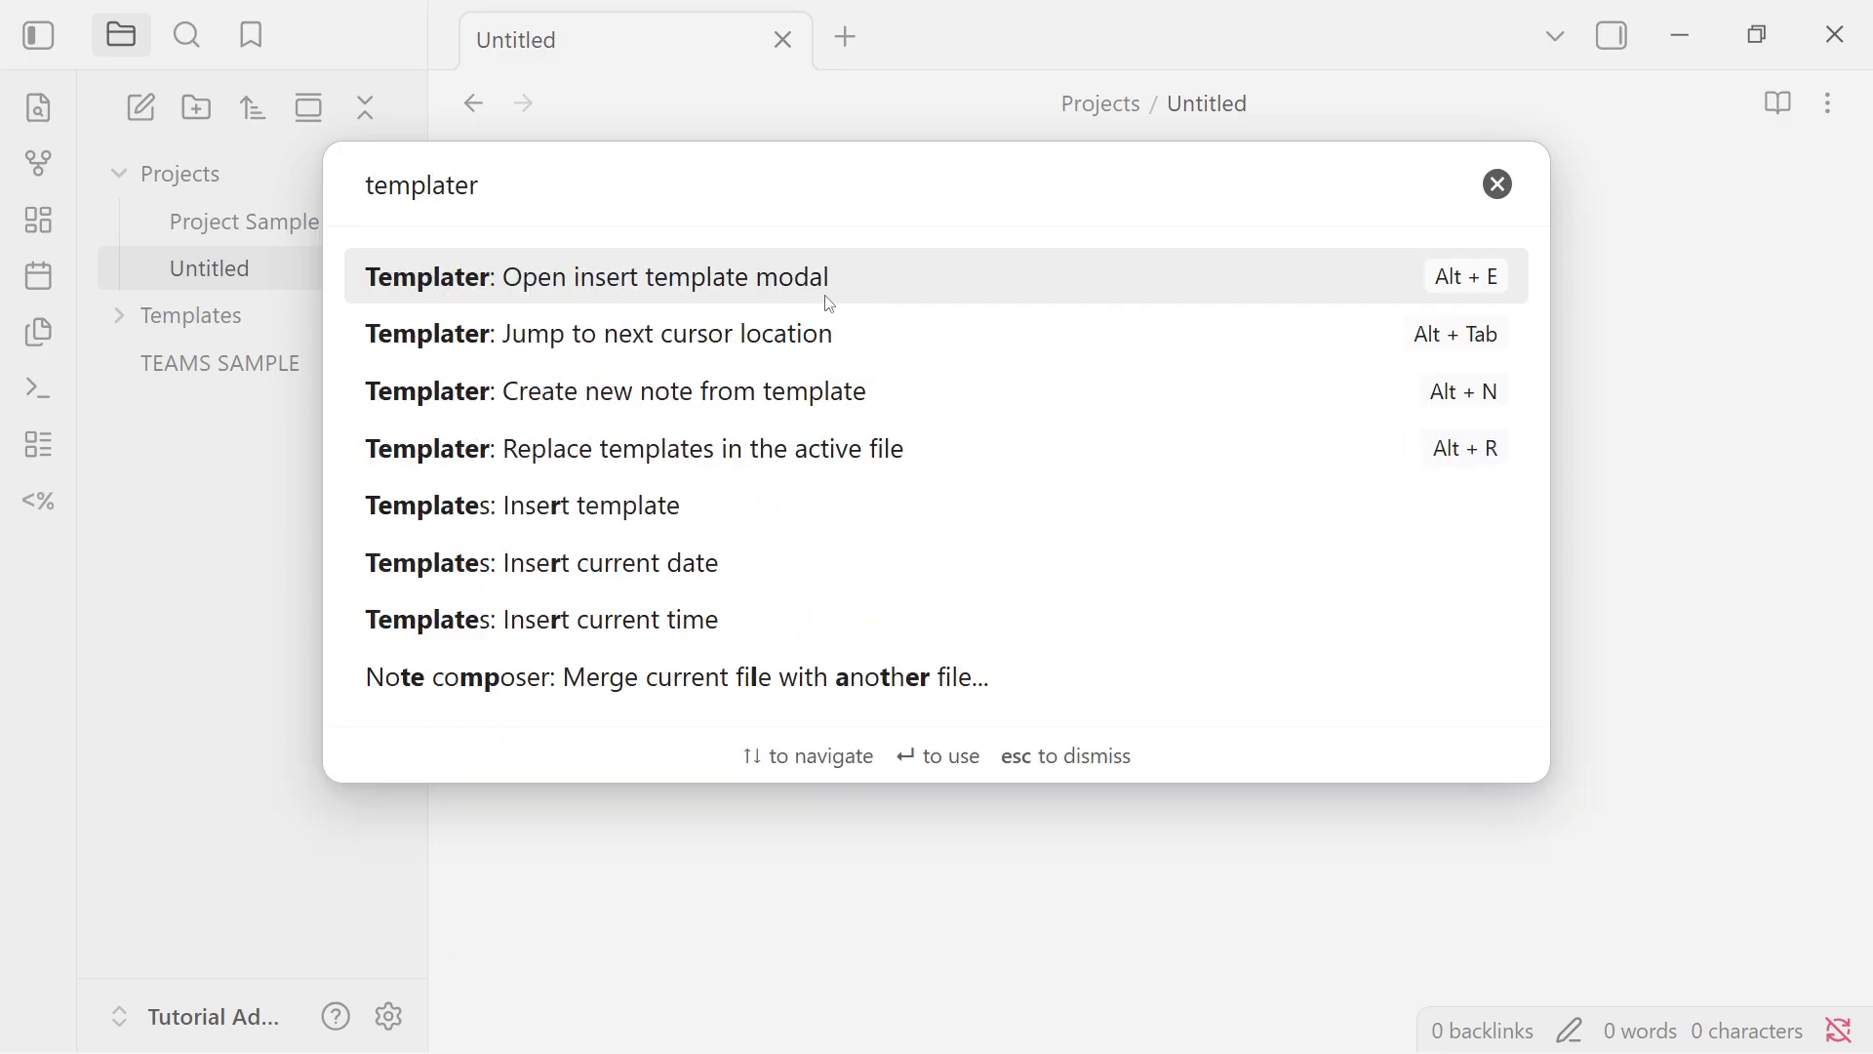
left_click(825, 301)
left_click(686, 291)
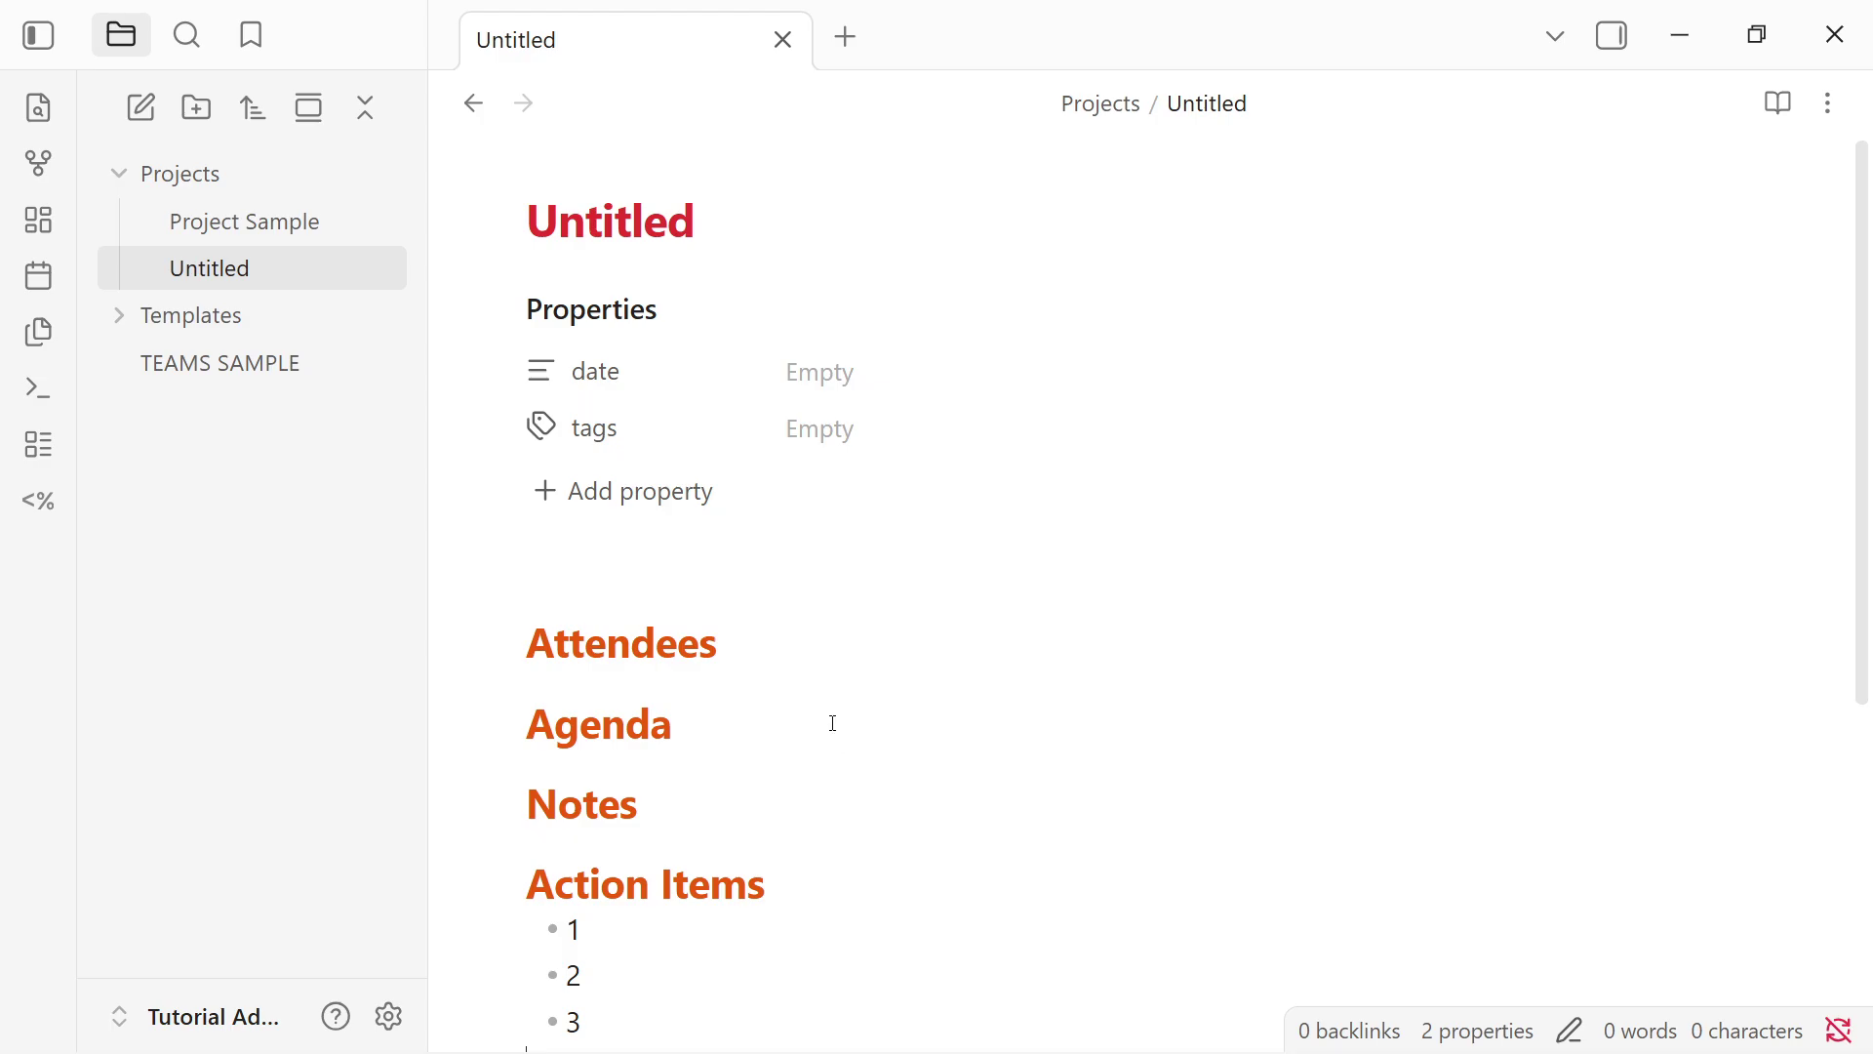
Review the inserted template content in the untitled note, collapse its properties, and compare it with the Project Sample note
scroll(831, 720, "down", 5)
scroll(827, 716, "up", 5)
left_click(503, 310)
left_click(320, 221)
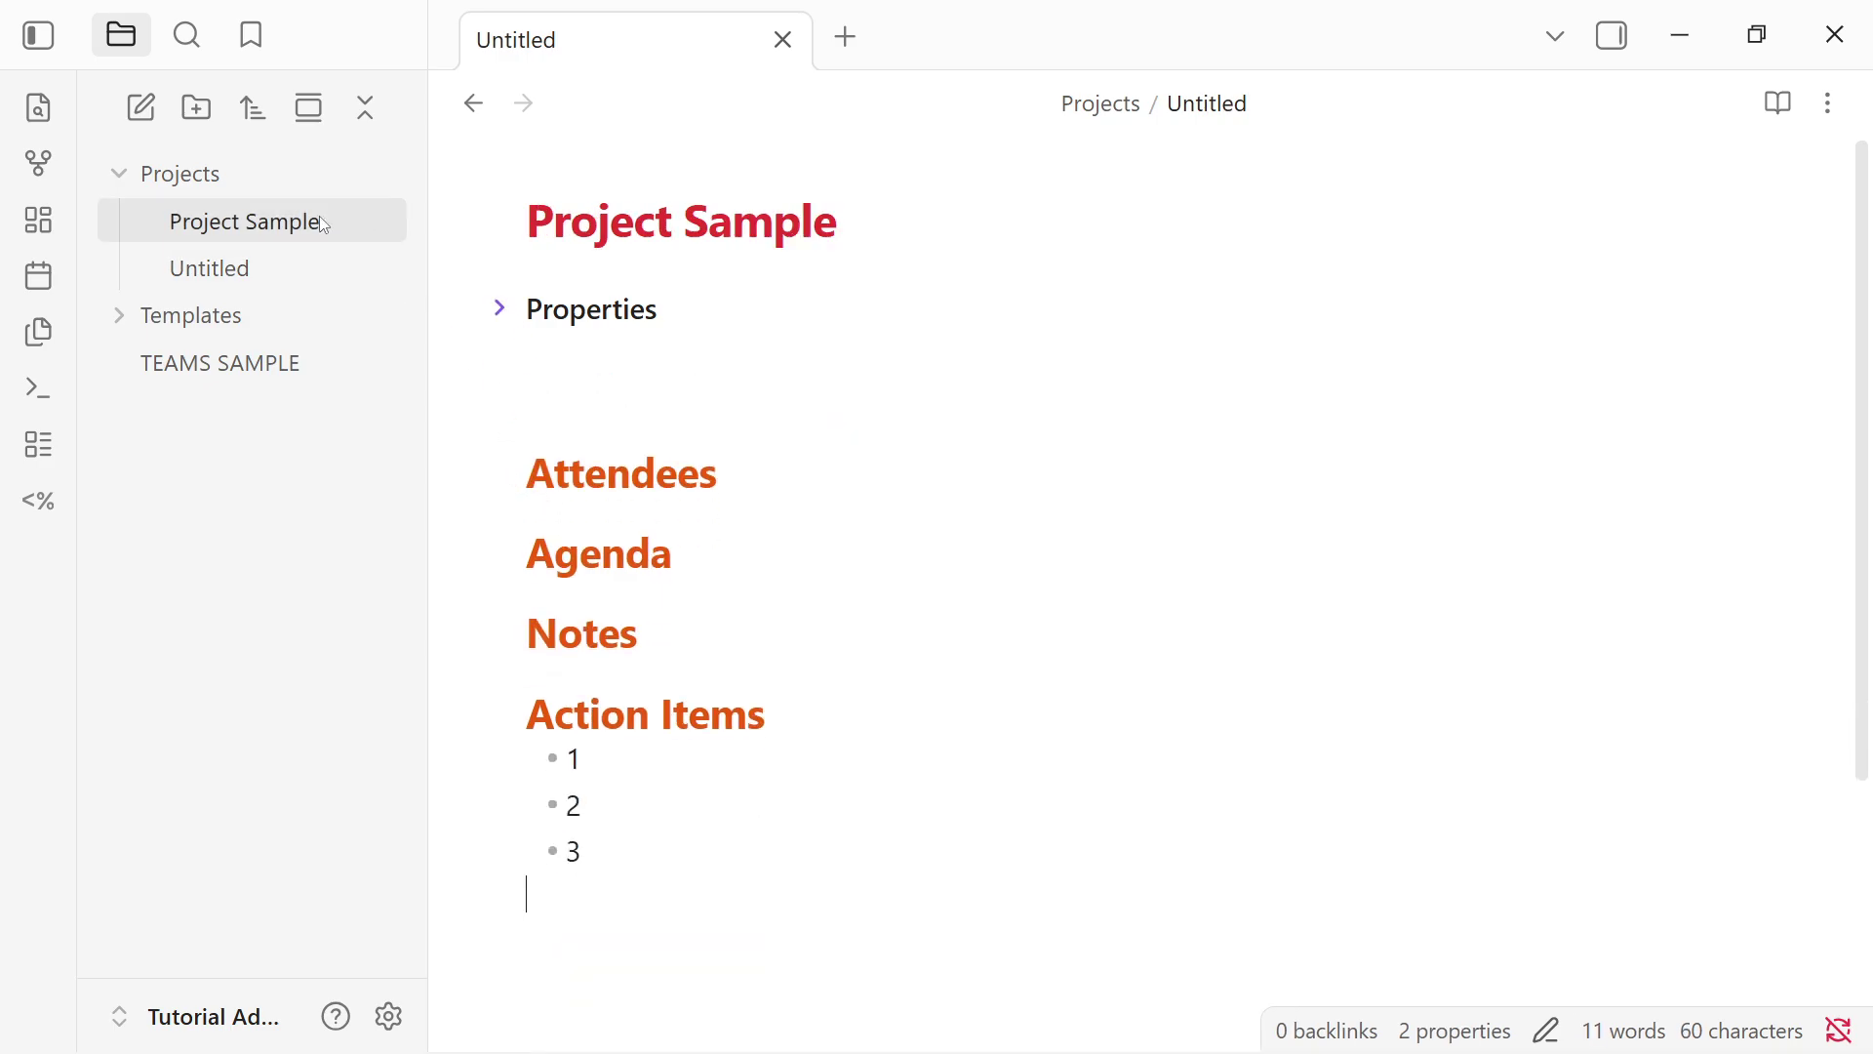
left_click(501, 316)
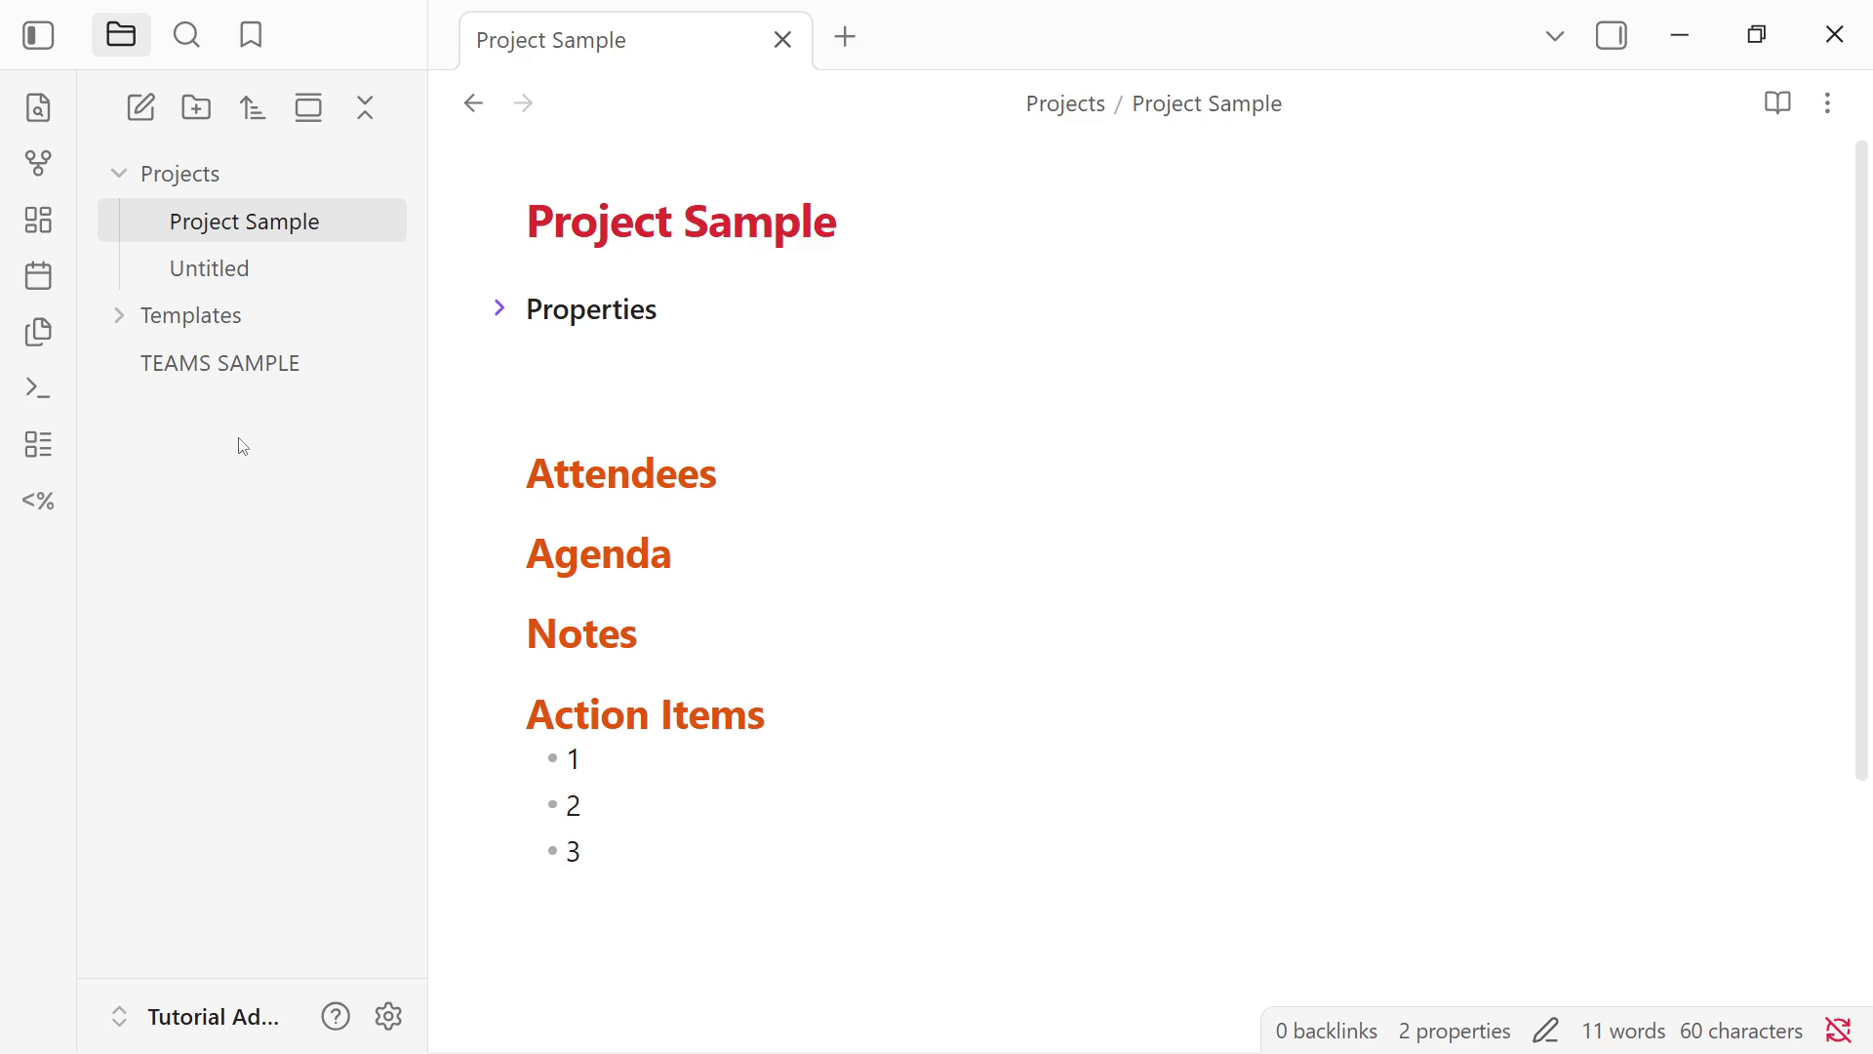
Collapse the Projects folder and open the Meeting Notes template from the Templates folder
left_click(210, 175)
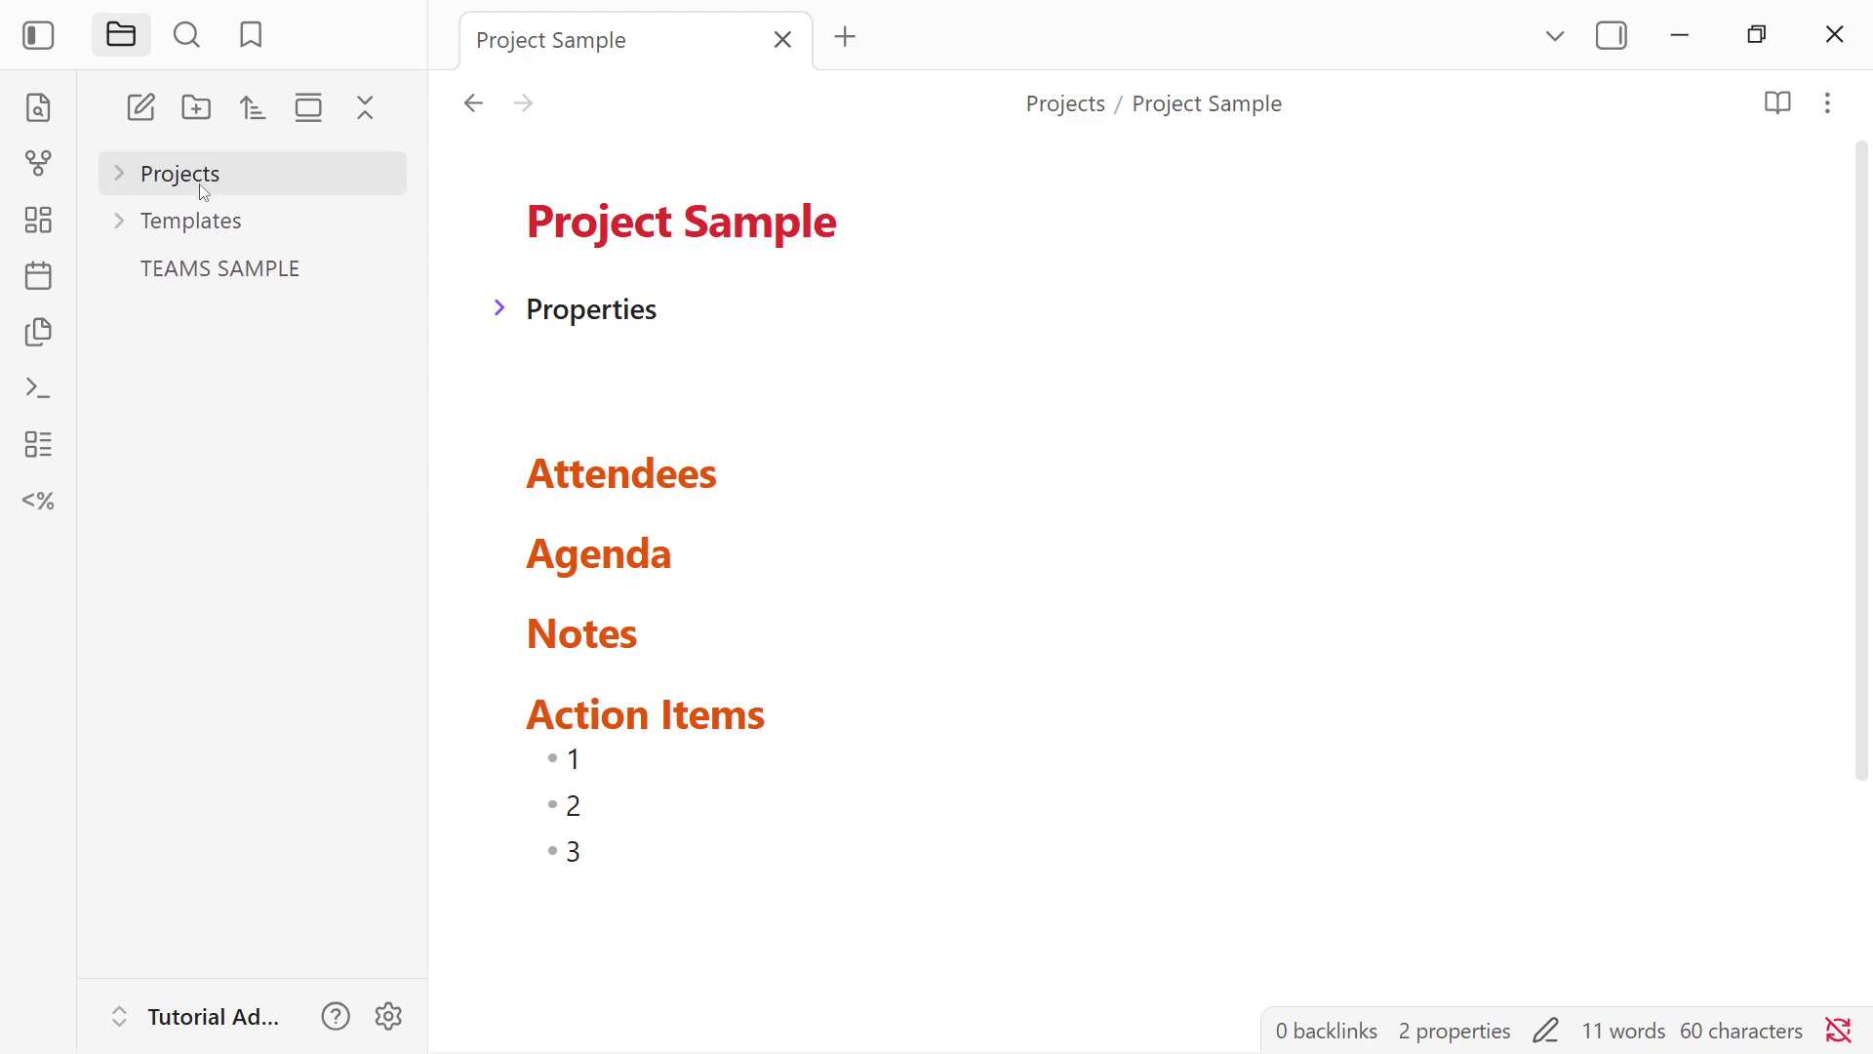
left_click(222, 229)
left_click(320, 303)
left_click(263, 268)
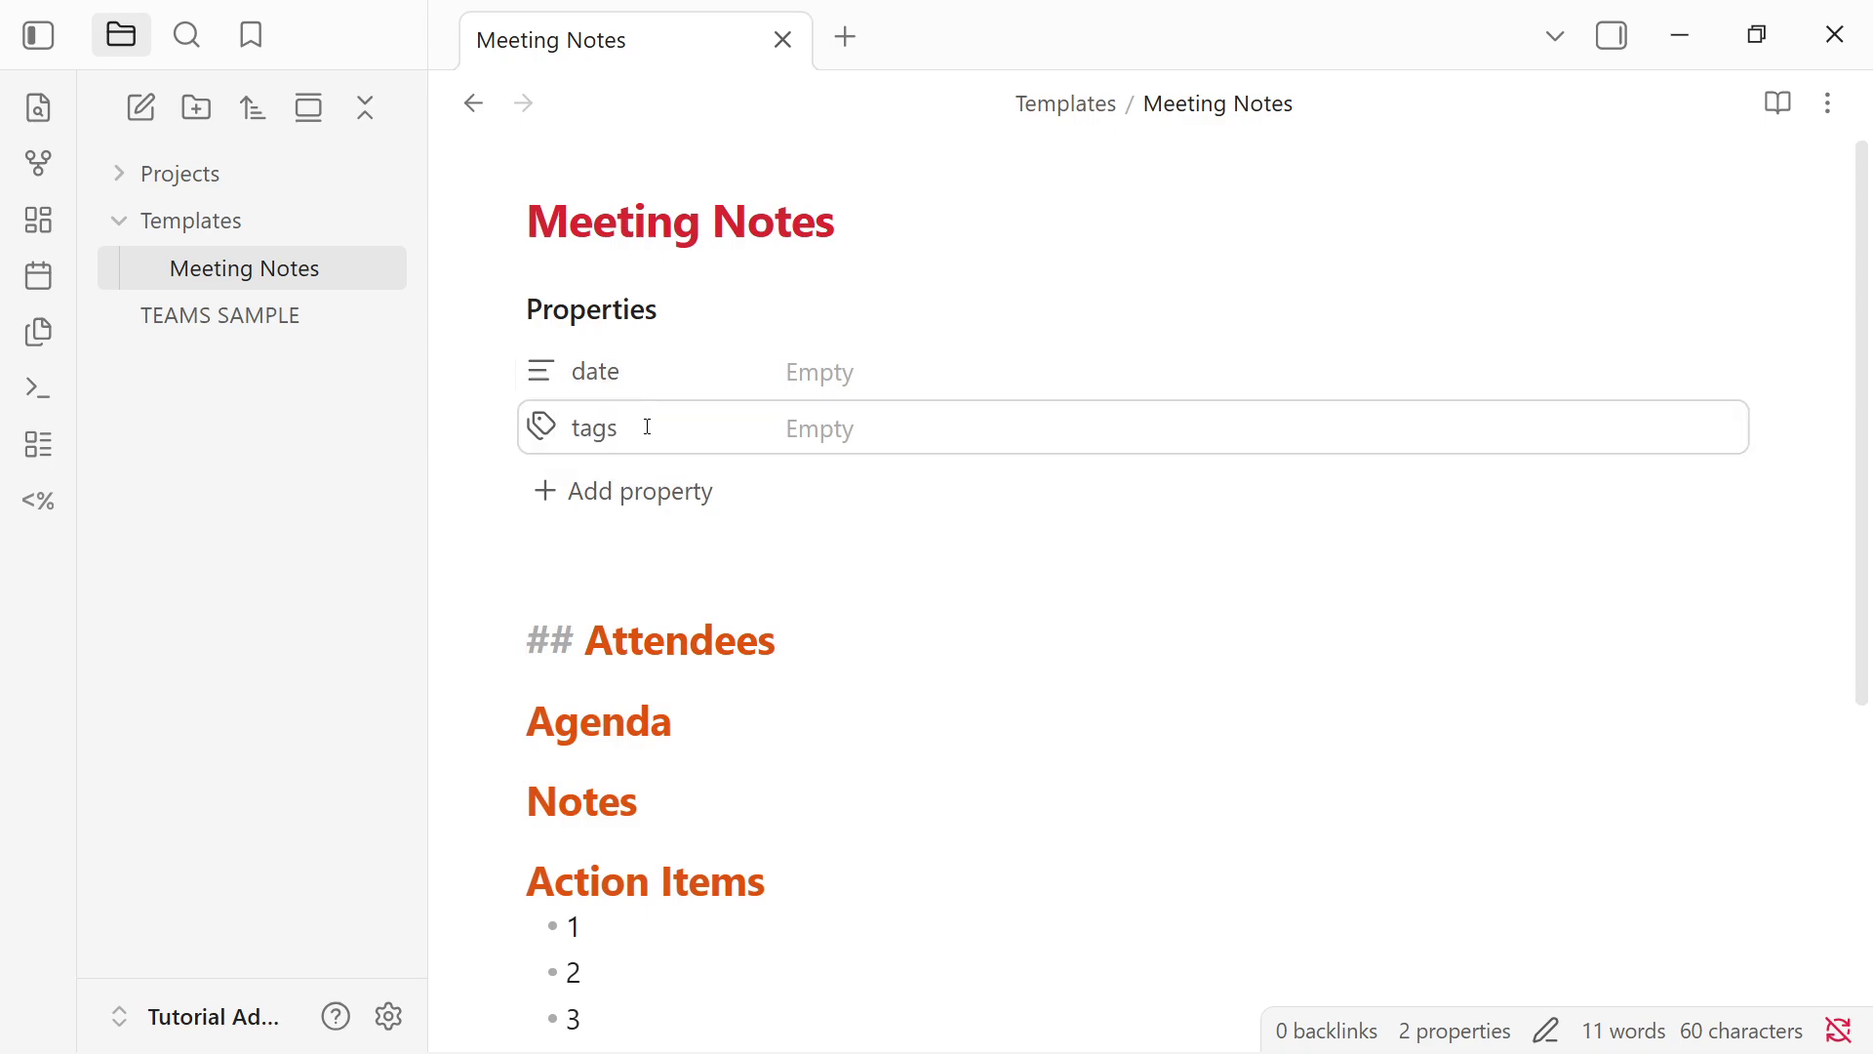
Examine the Meeting Notes template's properties, section headings and the bullet list under Action Items
left_click_drag(644, 426, 576, 644)
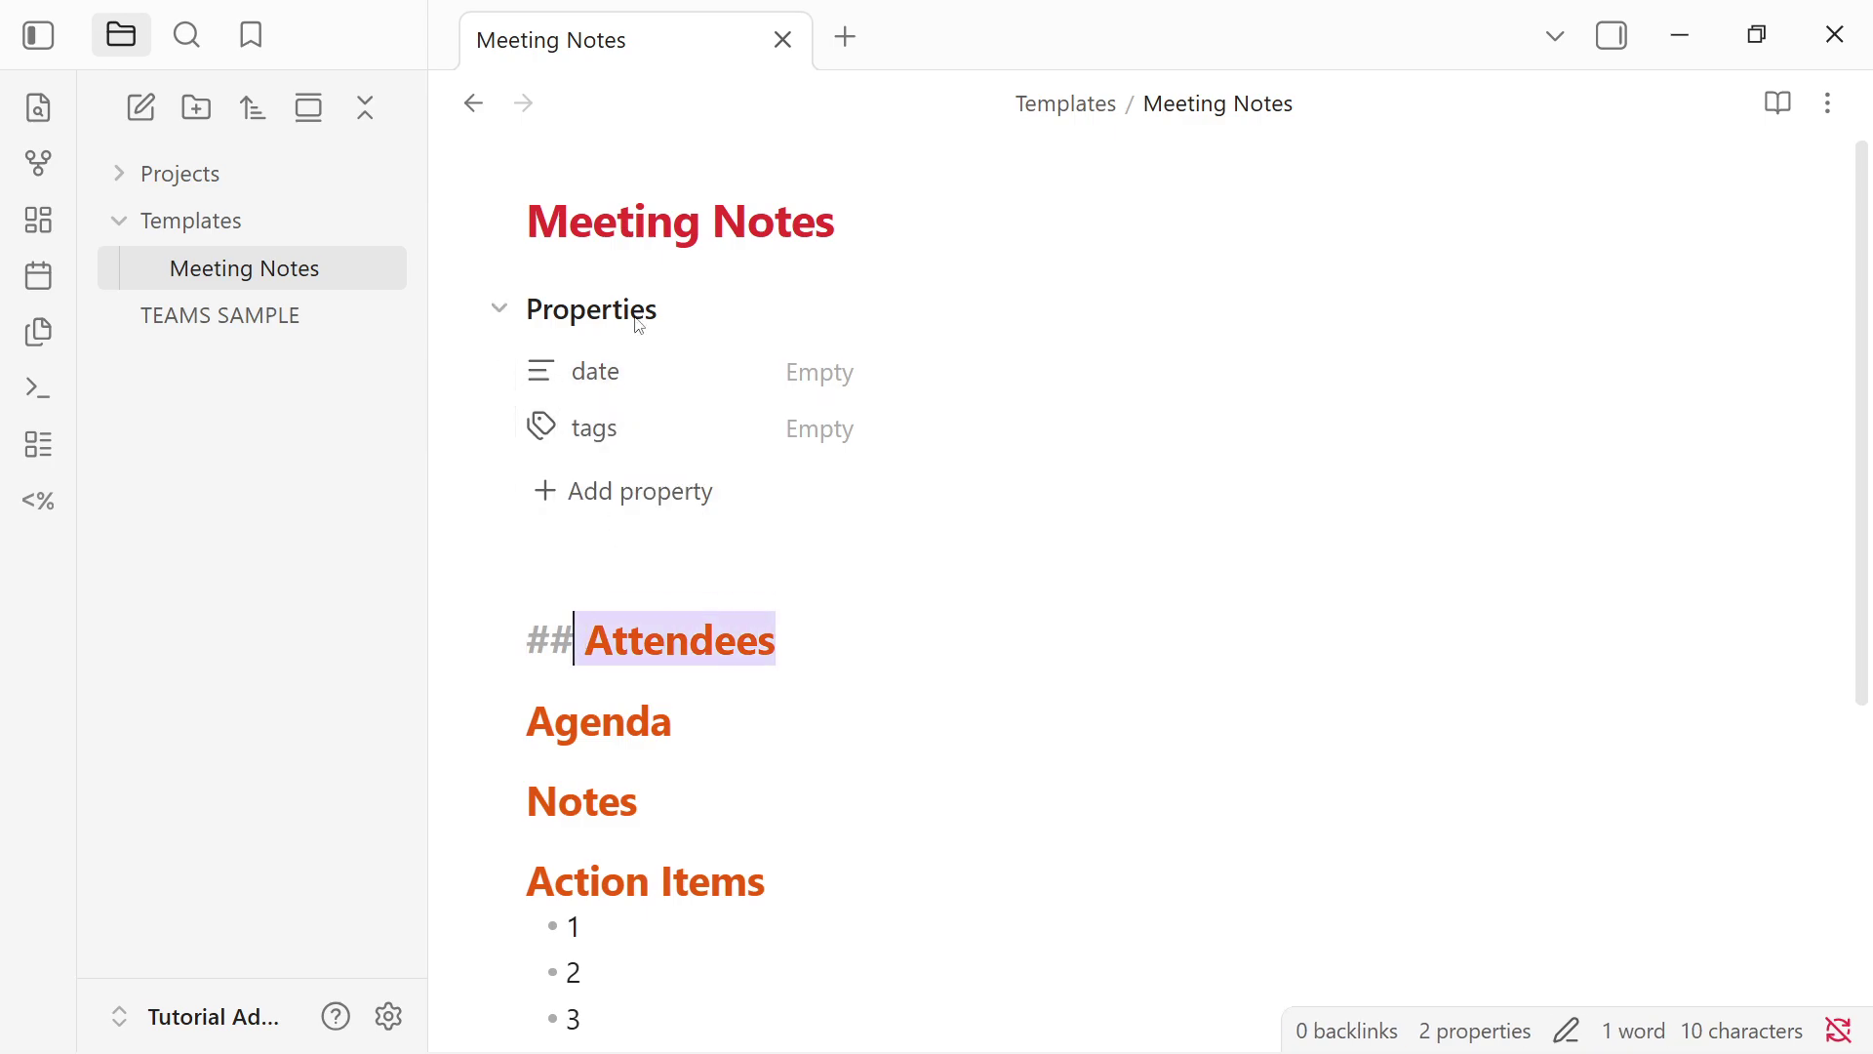
left_click(585, 312)
left_click_drag(732, 563, 514, 566)
left_click_drag(639, 634, 524, 634)
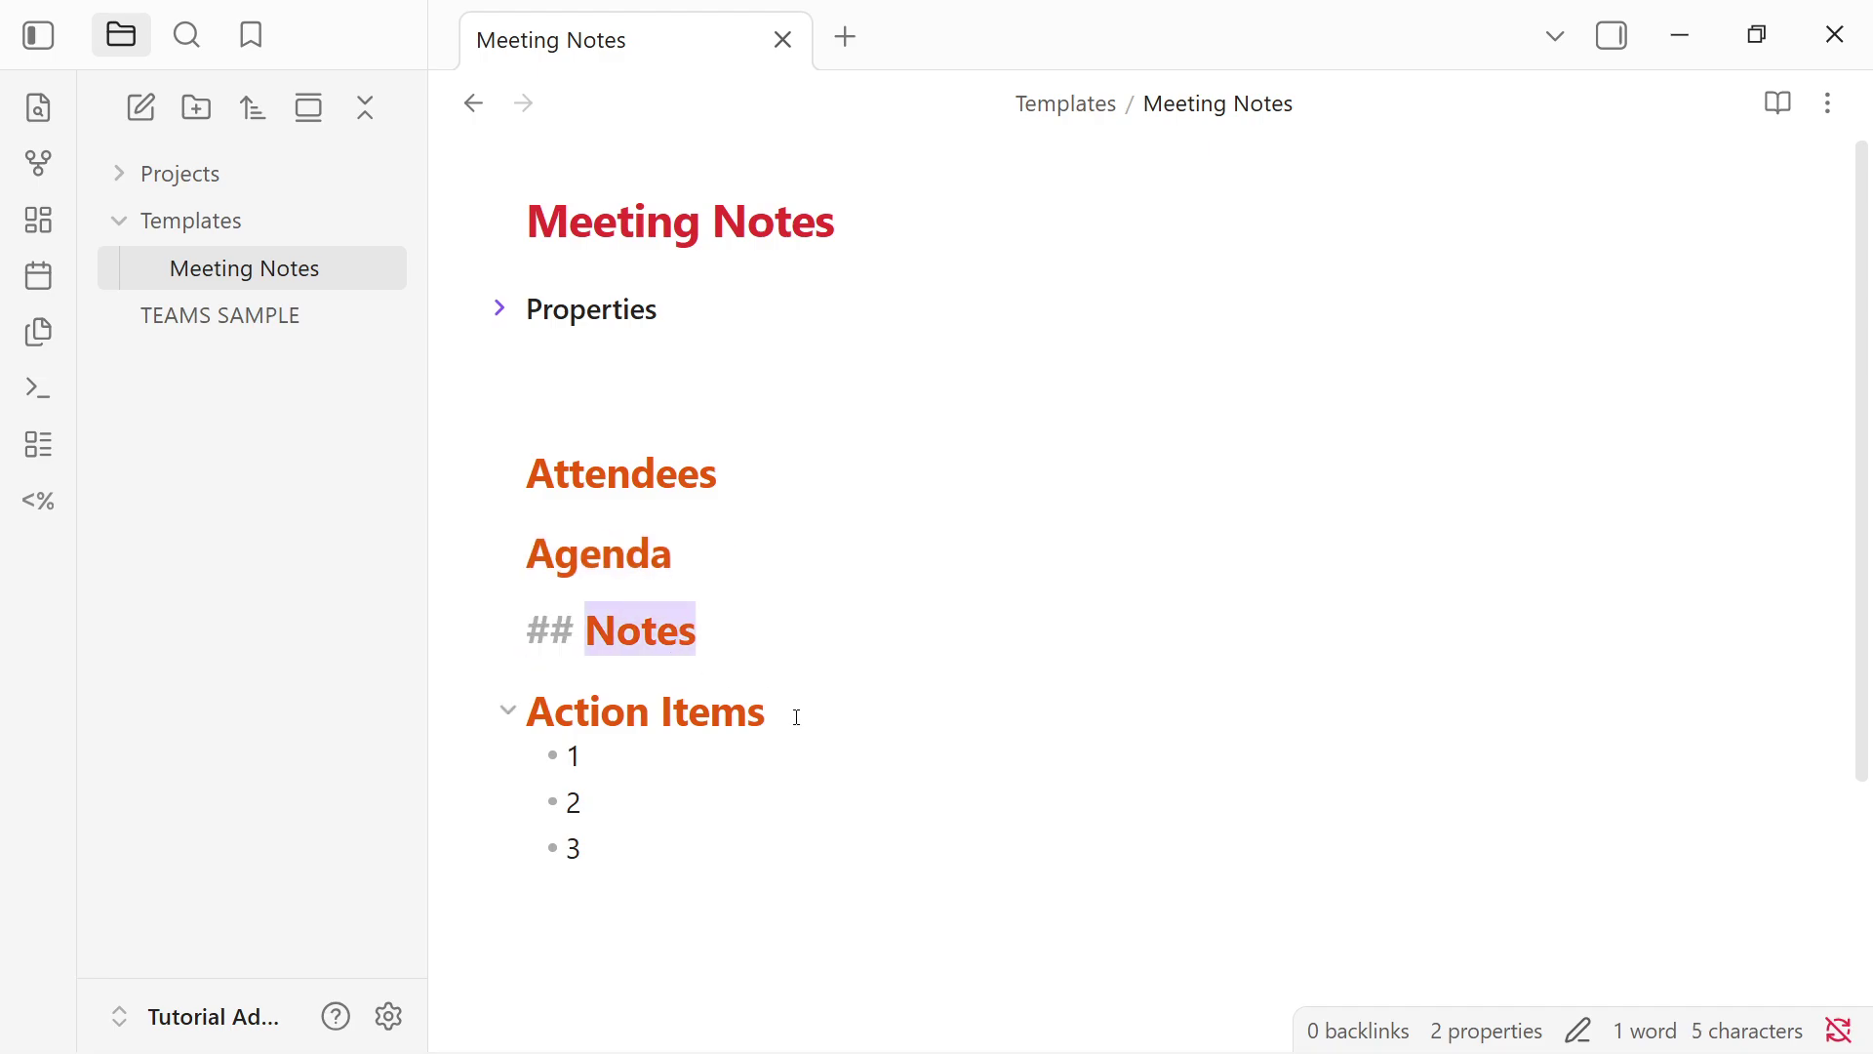
left_click_drag(795, 713, 524, 712)
left_click(687, 774)
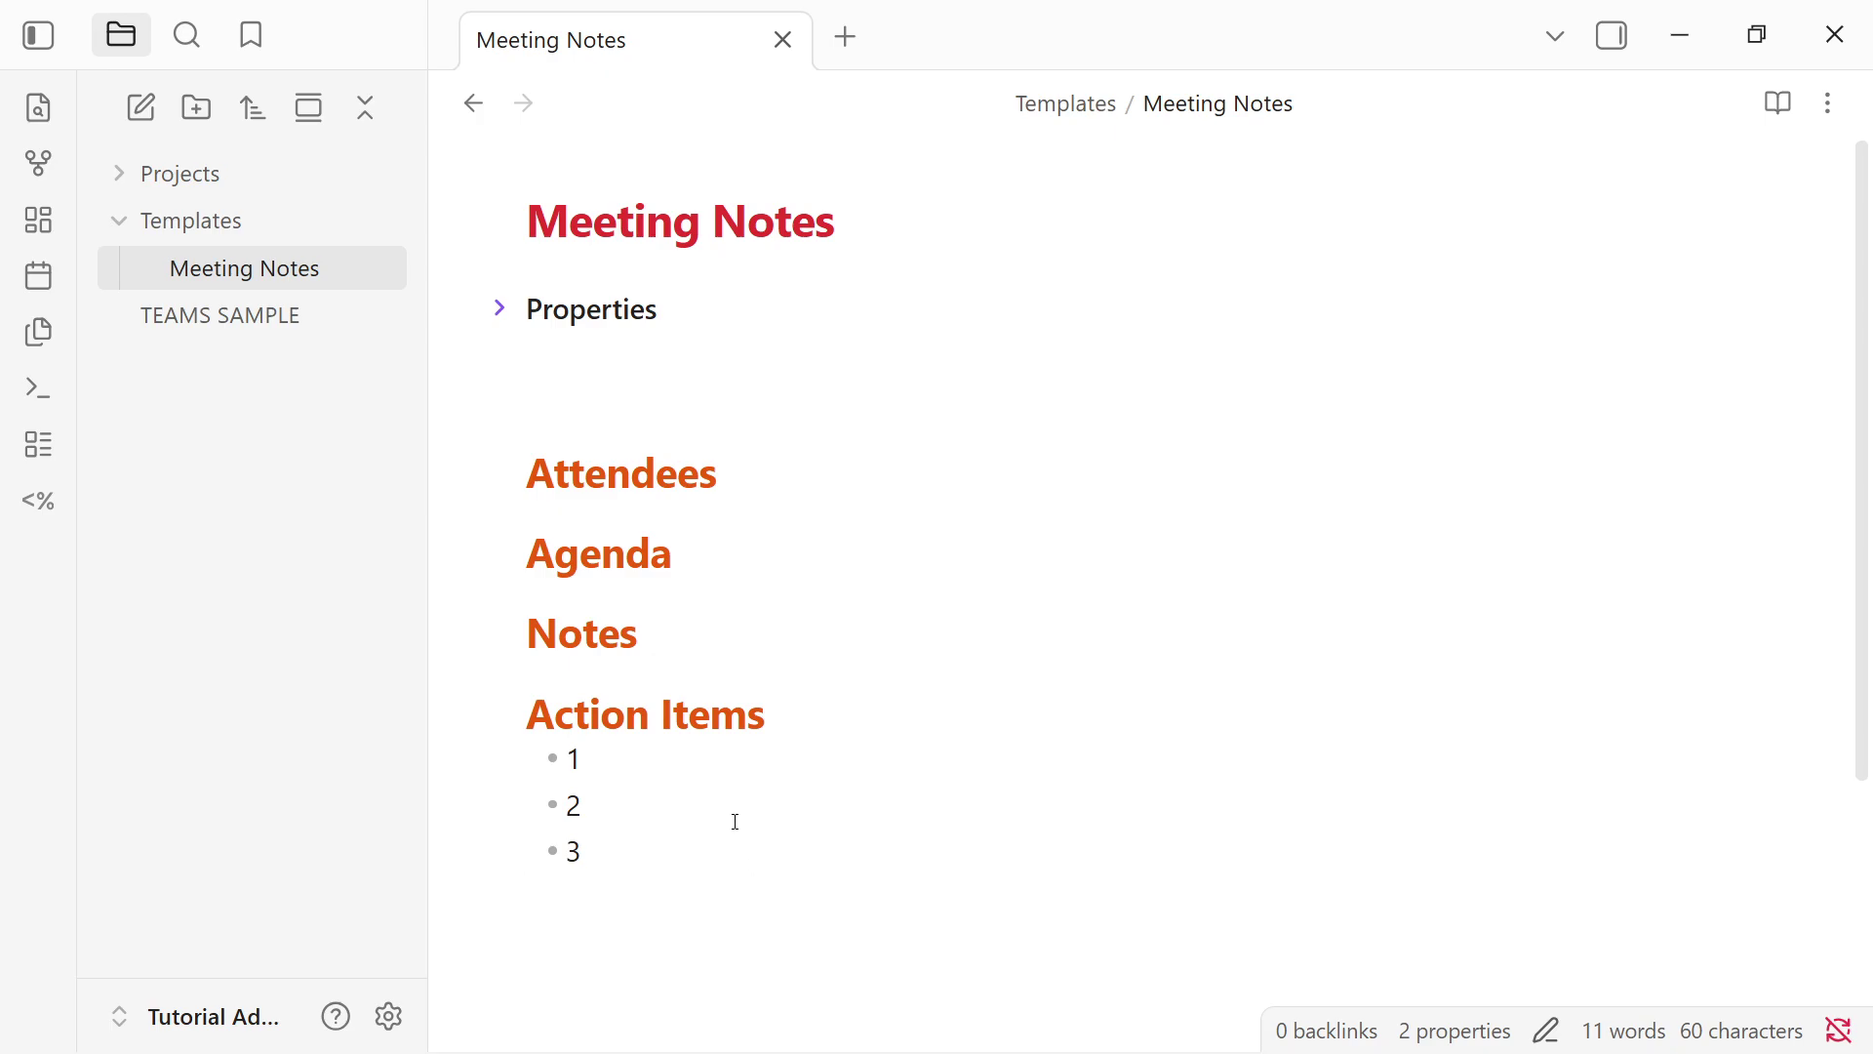
left_click_drag(695, 763, 546, 759)
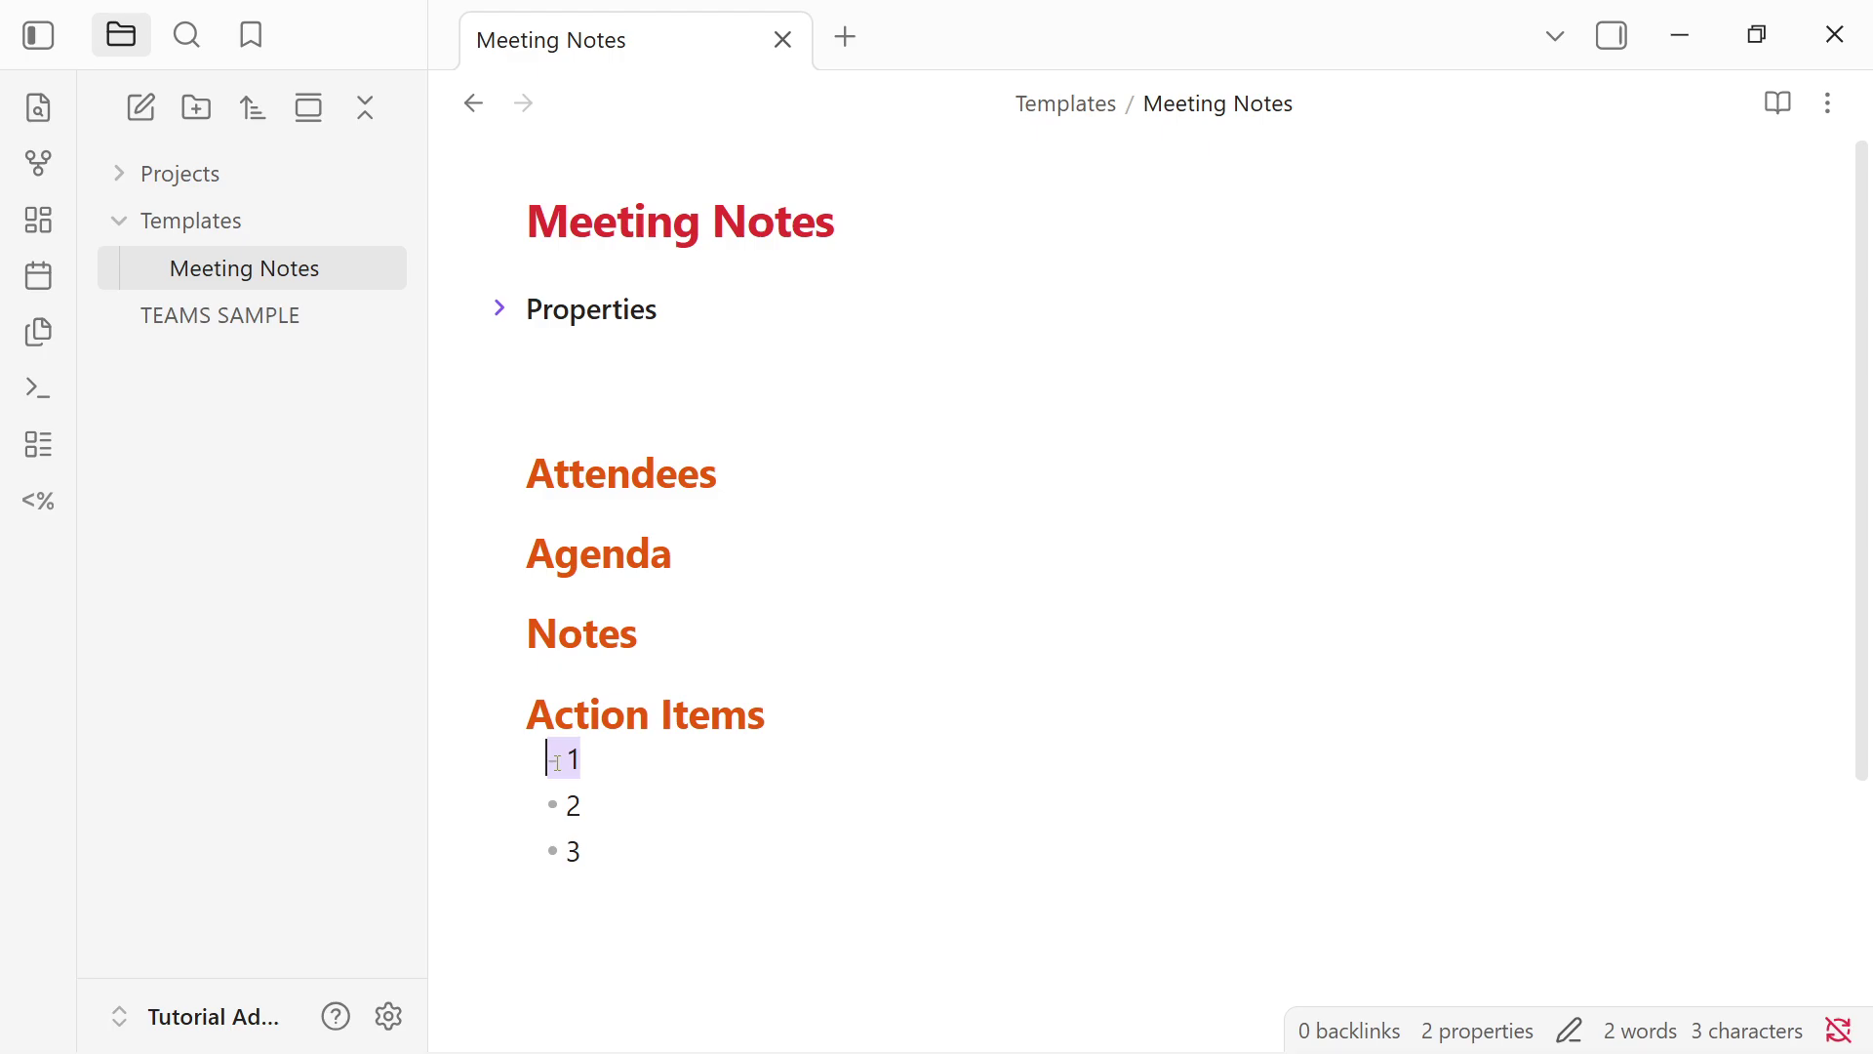
left_click(746, 712)
left_click(818, 712)
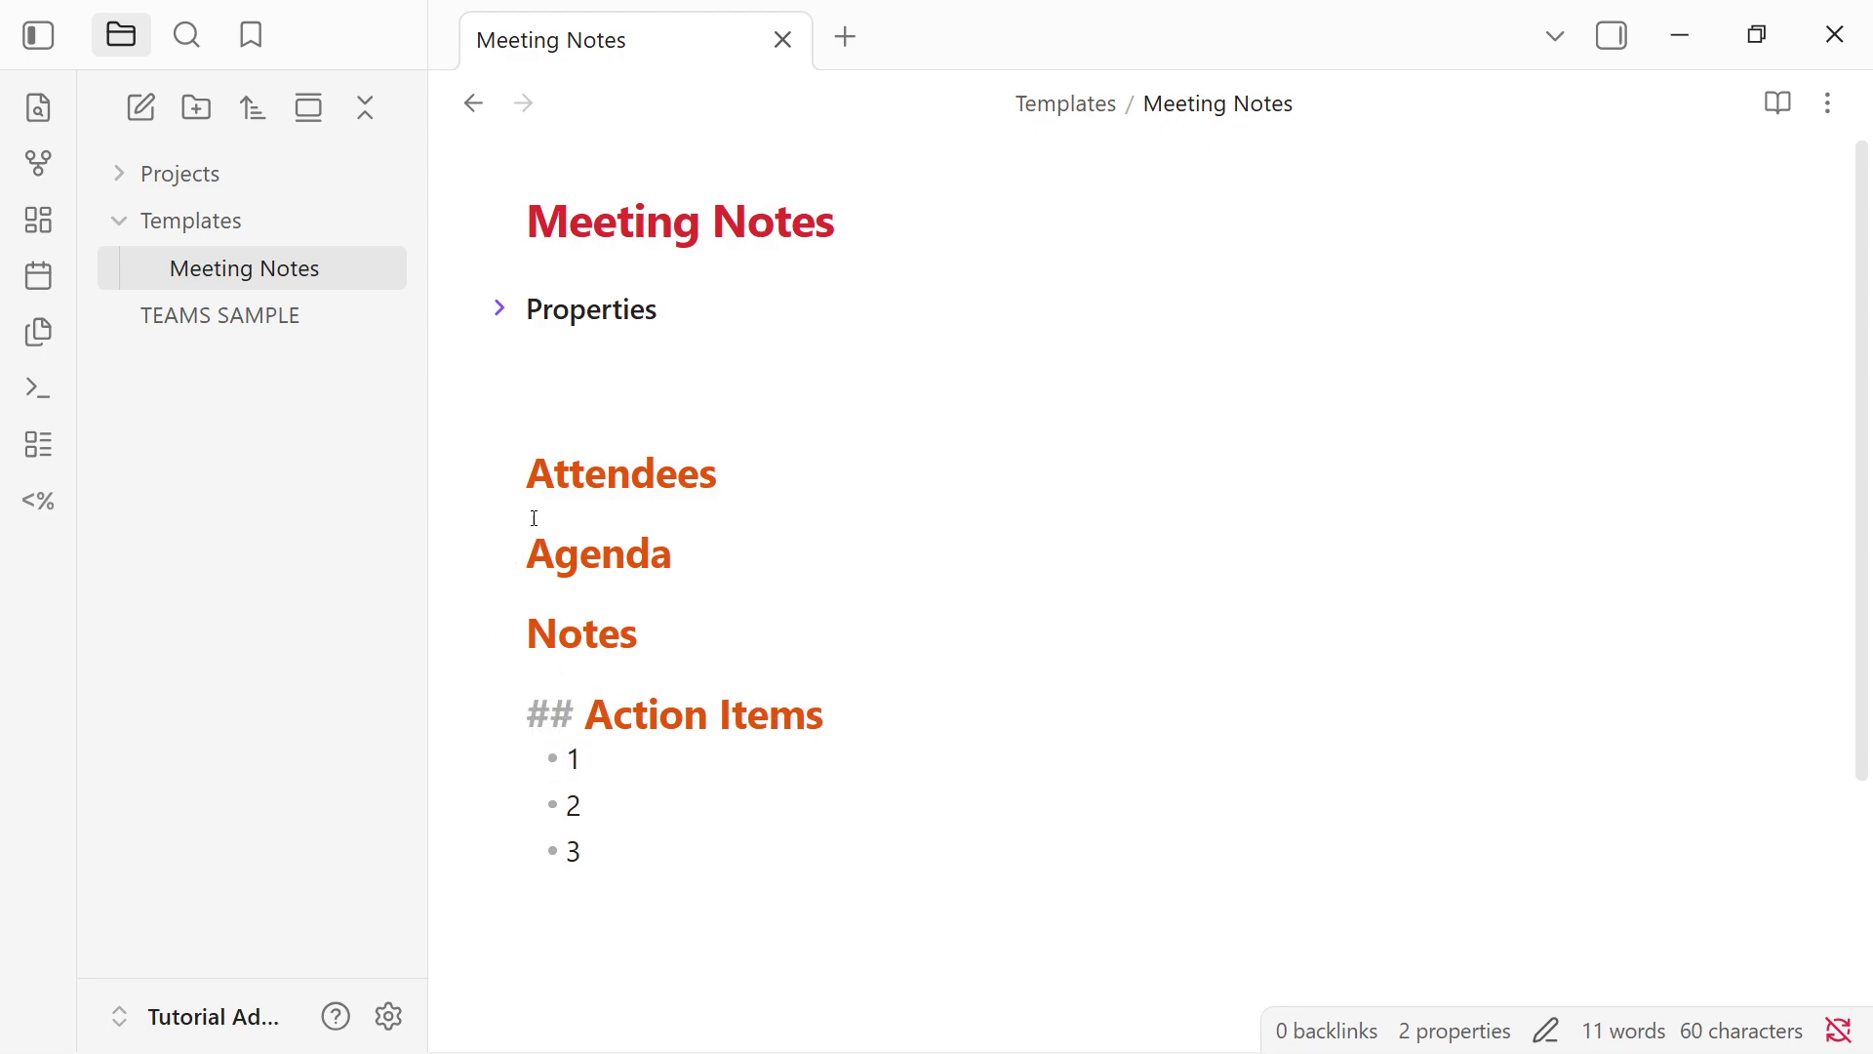
left_click(498, 309)
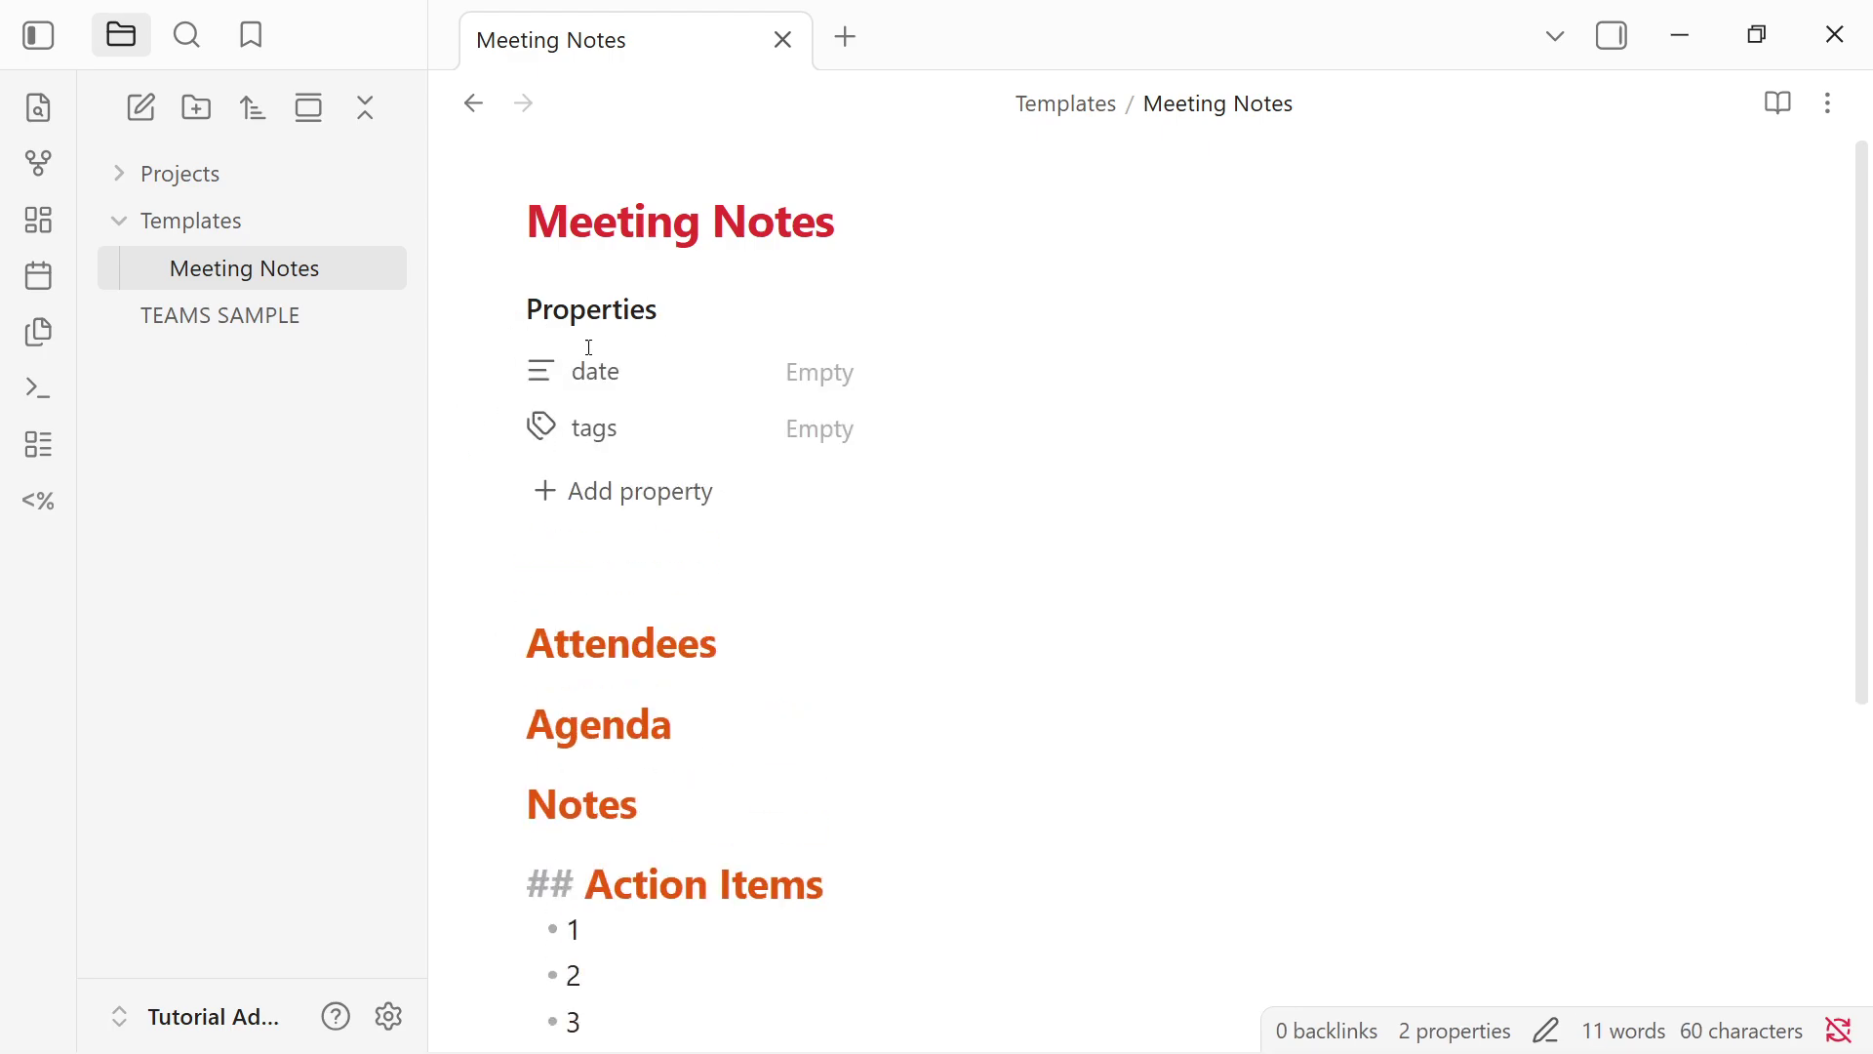